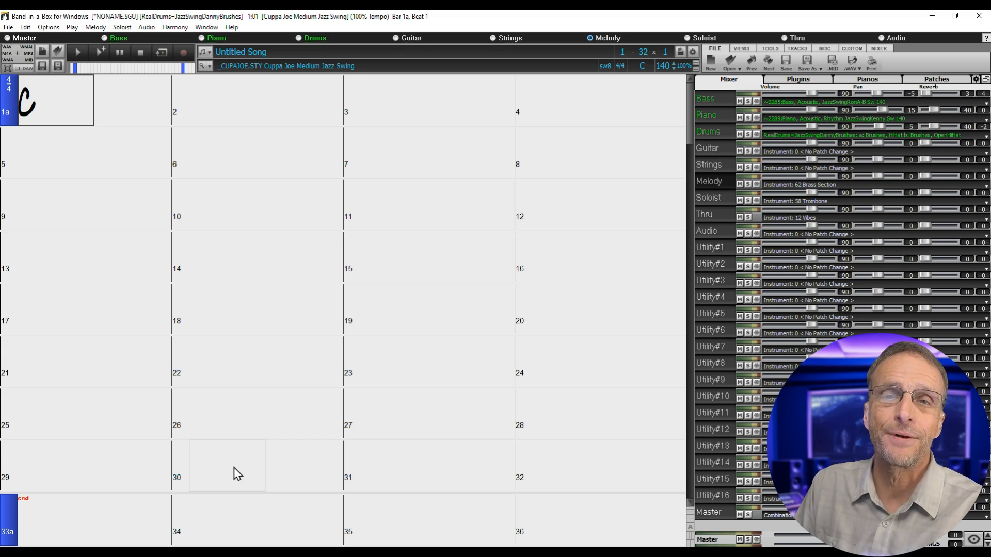
{"action": "left_click", "coordinate": [226, 111]}
{"action": "left_click", "coordinate": [382, 106]}
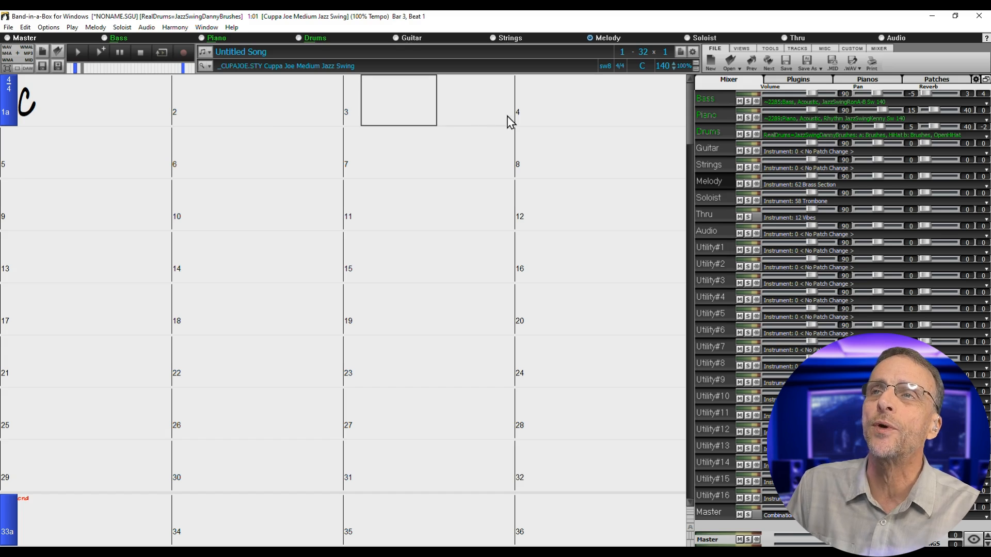
{"action": "left_click", "coordinate": [550, 123]}
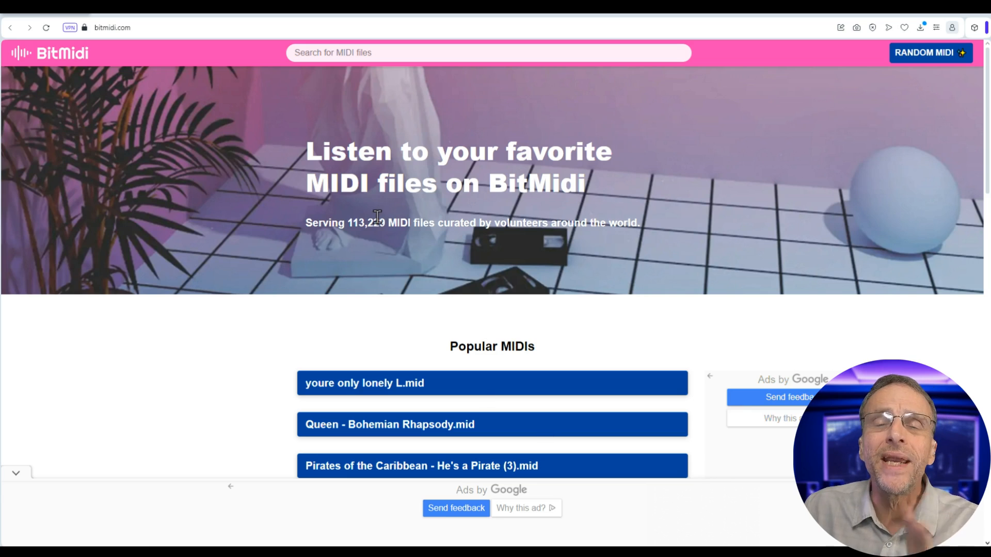
Search the BitMidi website for "fly me to the moon" and open the Fly-Me-To-The-Moon.mid result
{"action": "left_click", "coordinate": [377, 50]}
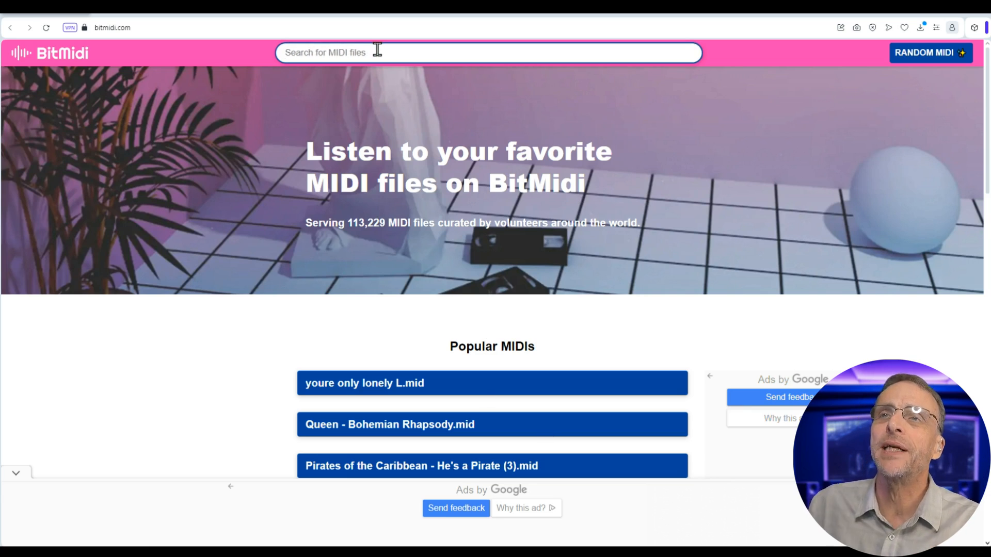
{"action": "type", "text": "fly me to "}
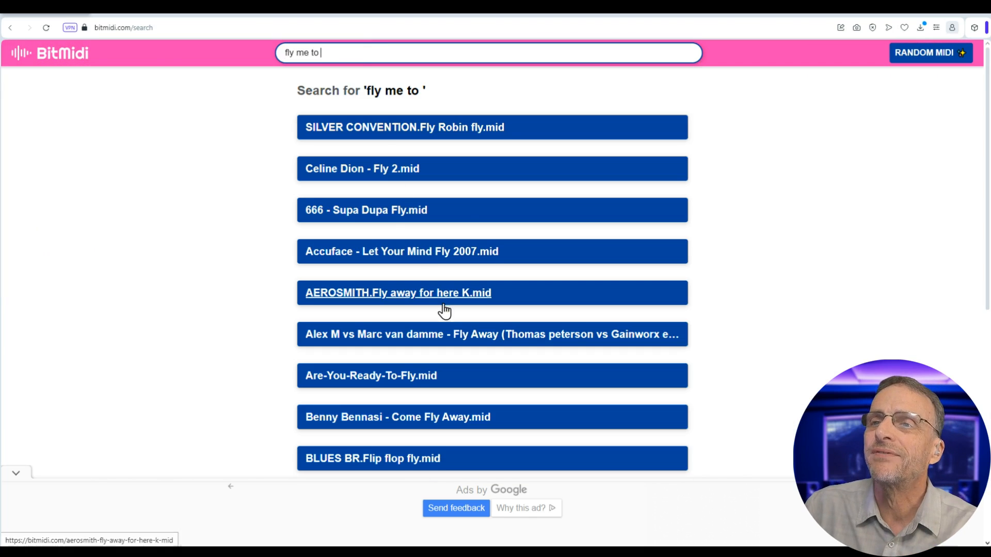
{"action": "type", "text": "the moon"}
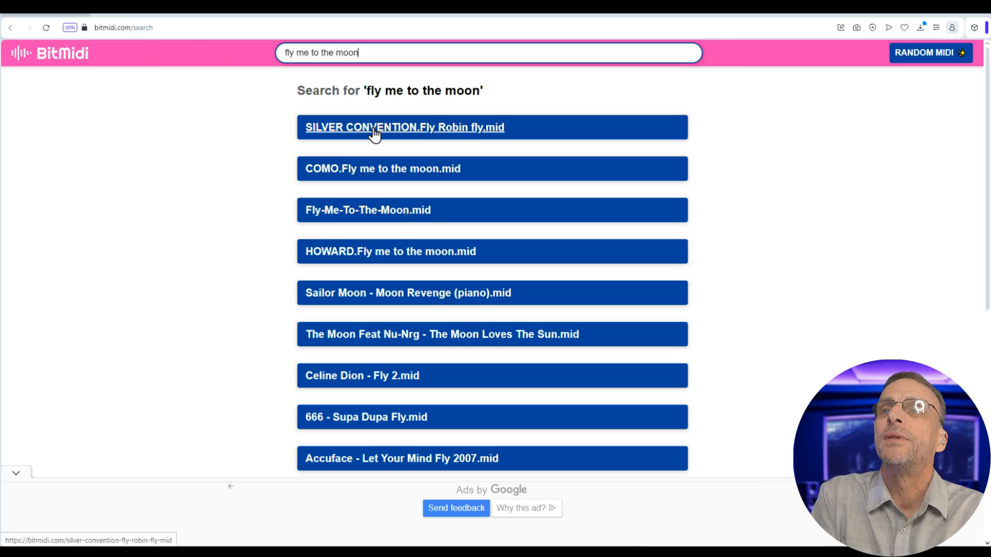
{"action": "left_click", "coordinate": [401, 216]}
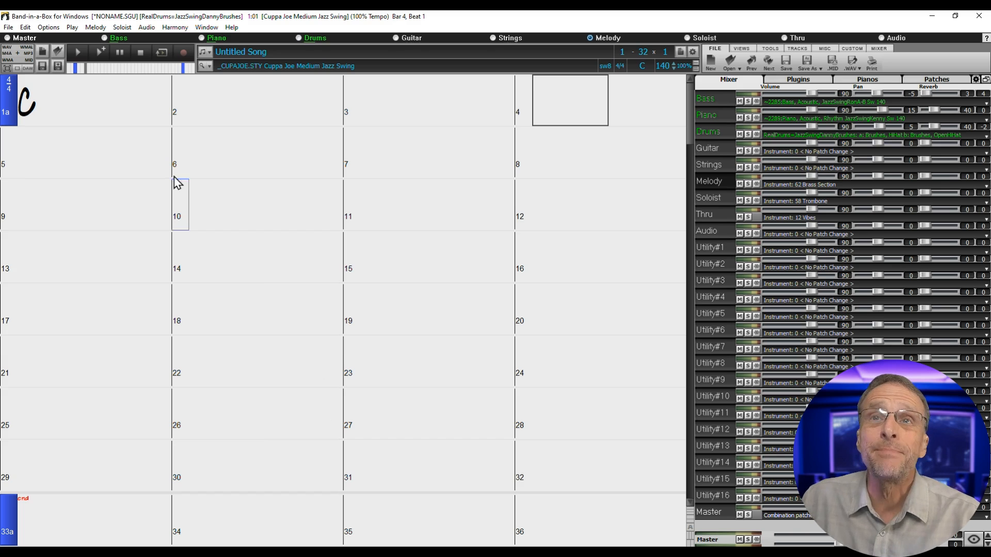
In Band-in-a-Box, start the MIDI Chord Wizard and load Fly-Me-To-The-Moon (2).mid from the Fly Me Demo folder
{"action": "left_click", "coordinate": [7, 28]}
{"action": "mouse_move", "coordinate": [55, 154]}
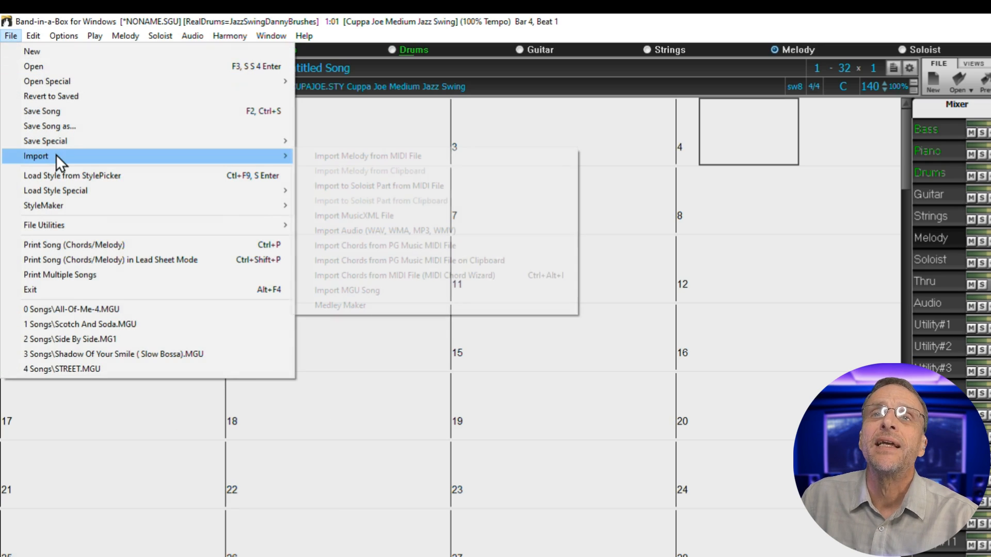
{"action": "left_click", "coordinate": [379, 281]}
{"action": "left_click", "coordinate": [310, 44]}
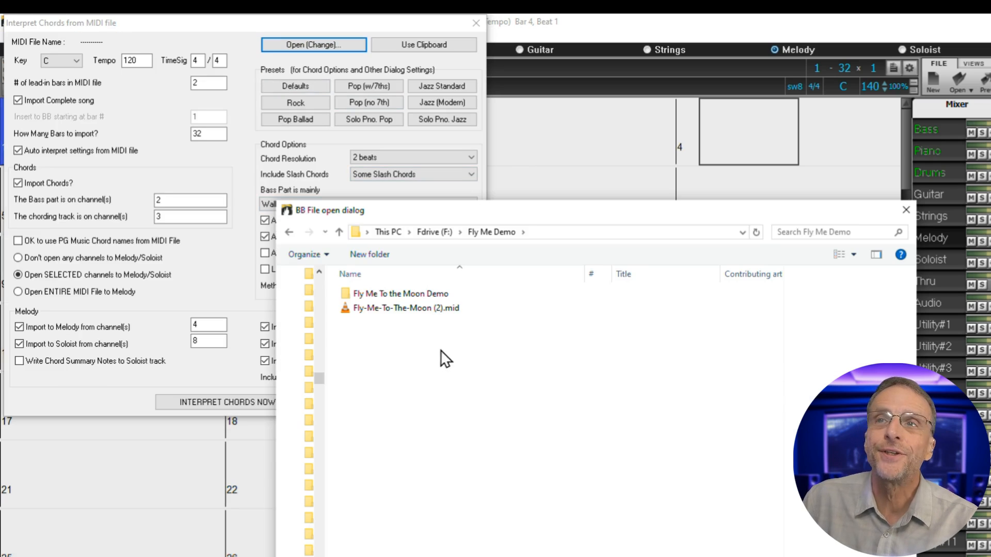
{"action": "double_click", "coordinate": [423, 311]}
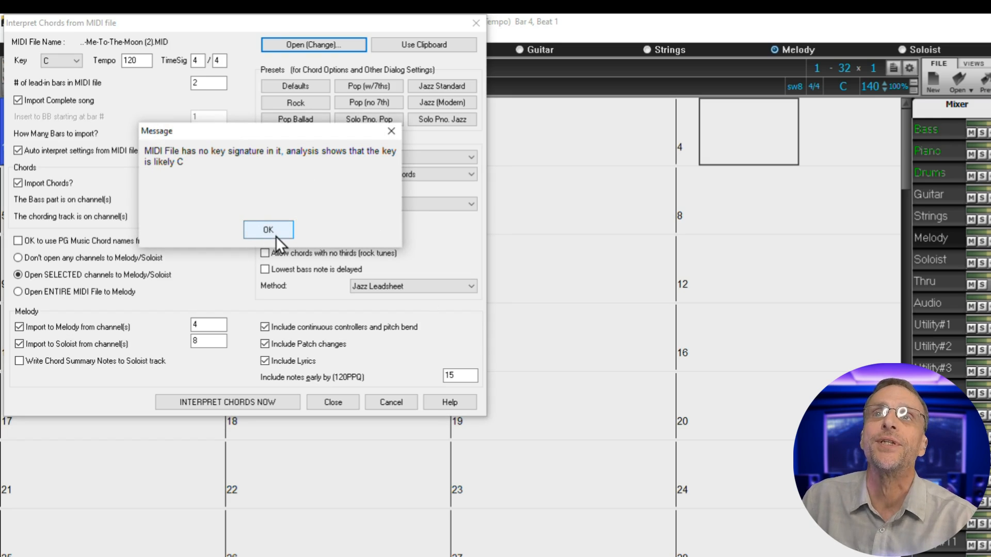
{"action": "left_click", "coordinate": [268, 229]}
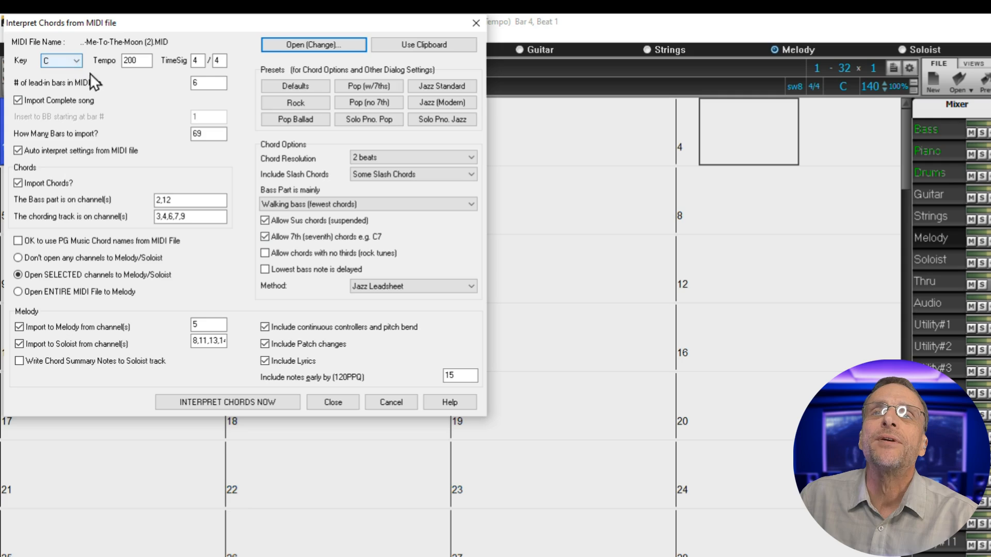
Interpret the chords of the loaded MIDI file into the song, keeping the automatically detected settings
{"action": "left_click", "coordinate": [133, 60]}
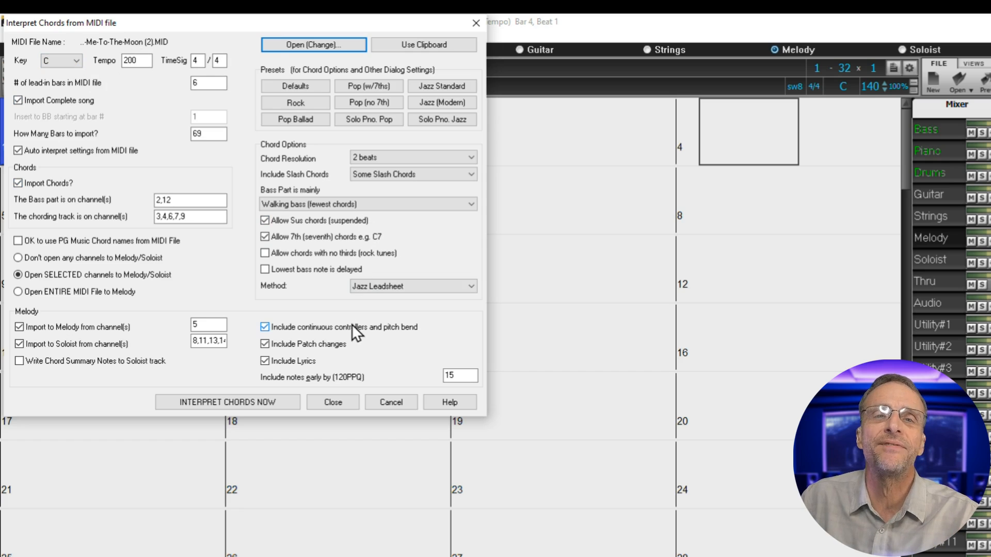
{"action": "left_click", "coordinate": [249, 406]}
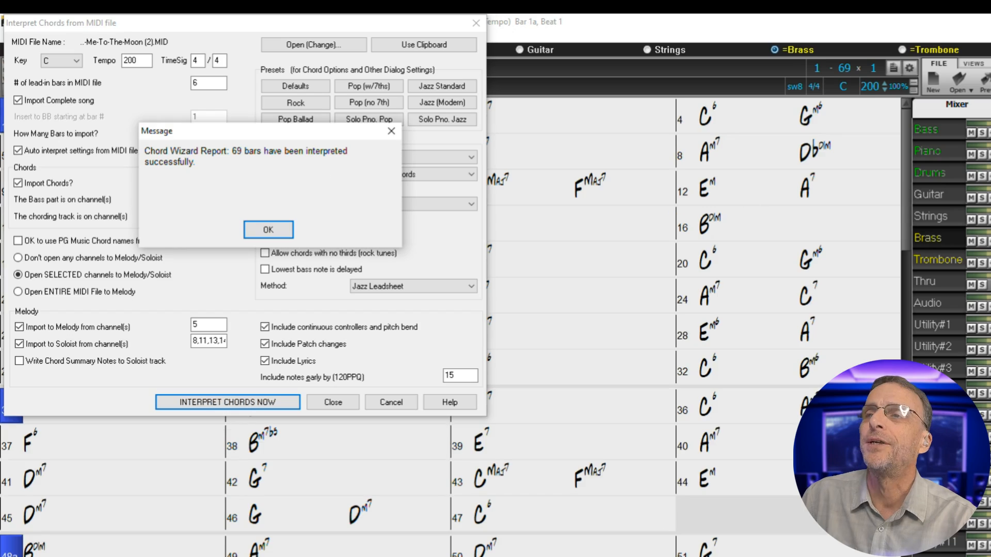
{"action": "left_click", "coordinate": [268, 229]}
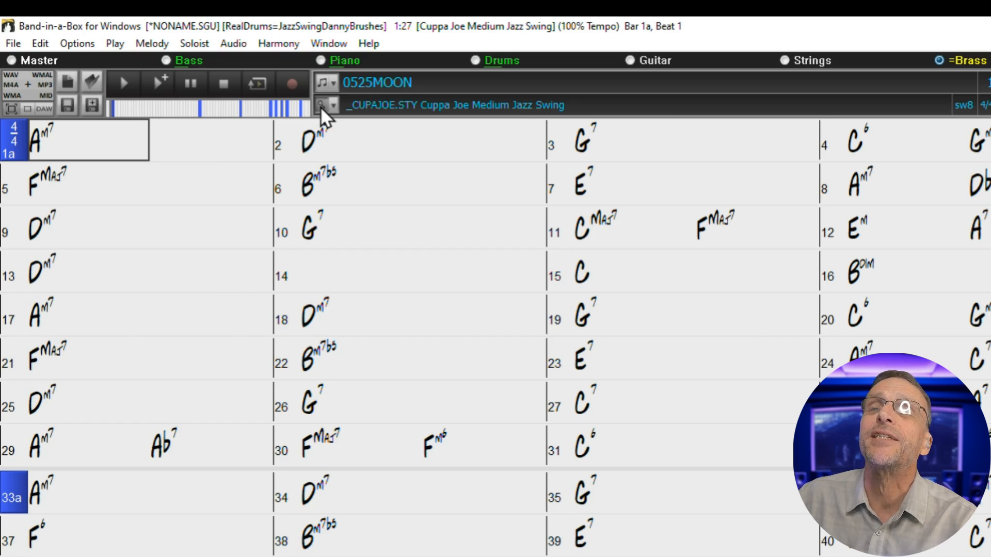
Filter the StylePicker by the song title "fly me to the moon", choosing the "In Other Words" version by Frank Sinatra, Julie London and Diana Krall
{"action": "left_click", "coordinate": [320, 106]}
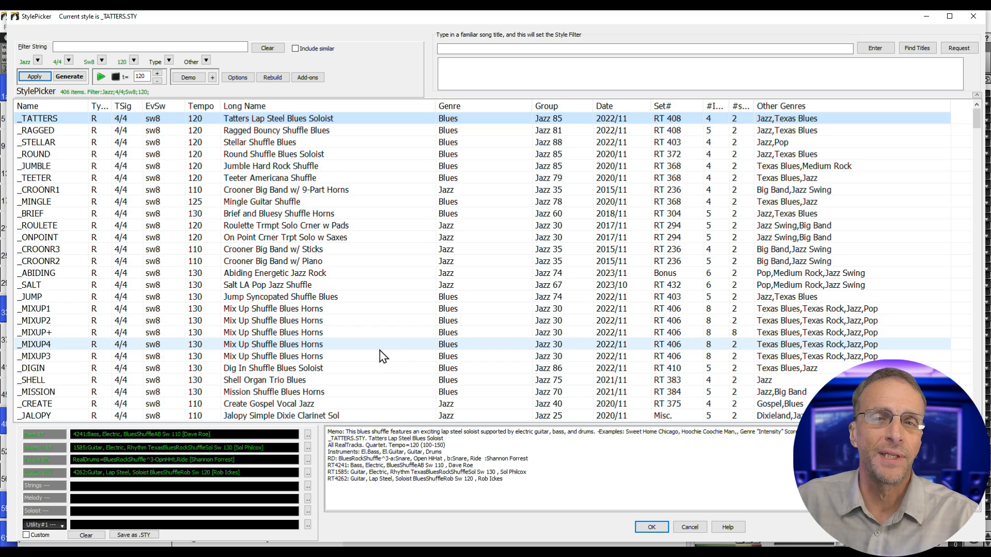
{"action": "left_click", "coordinate": [660, 47]}
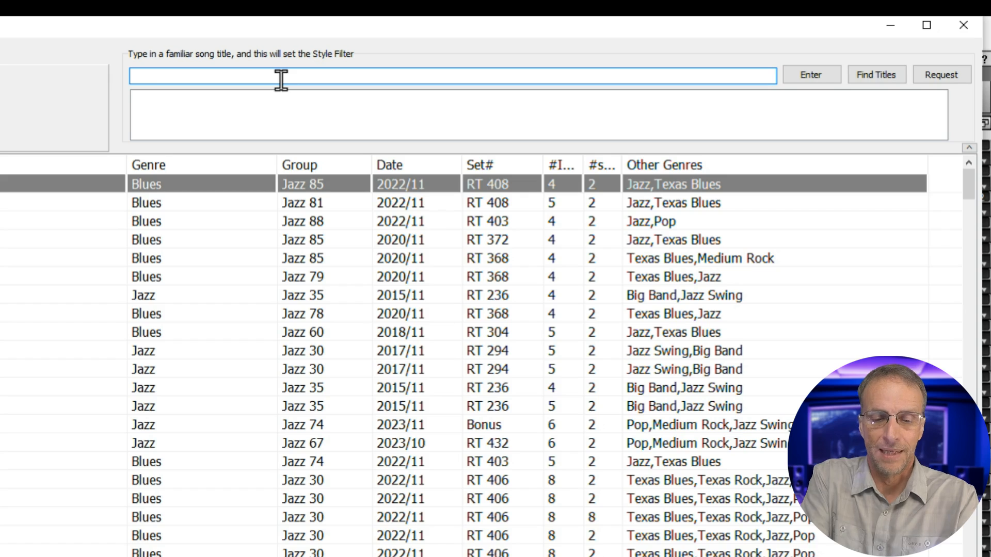
{"action": "type", "text": "fly me to the moon"}
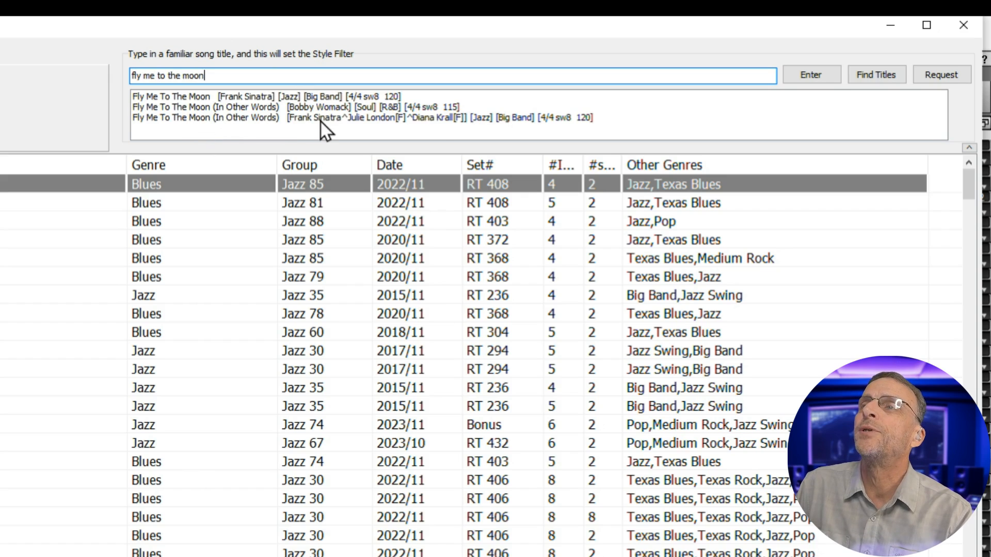
{"action": "left_click", "coordinate": [492, 123]}
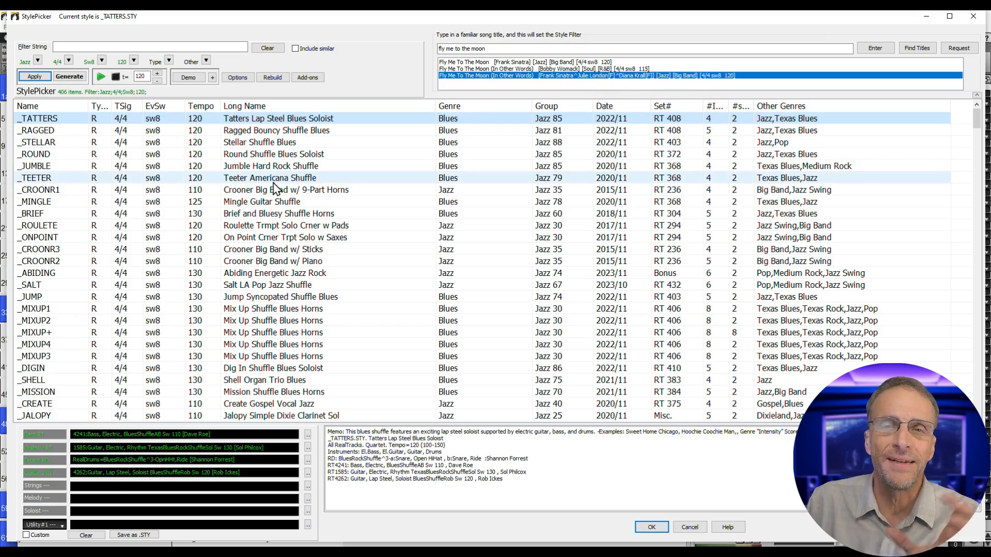
Browse the filtered styles, audition Stellar Shuffle Blues, and apply the Mingle Guitar Shuffle style to the song
{"action": "scroll", "coordinate": [284, 227], "scroll_direction": "down", "scroll_amount": 15}
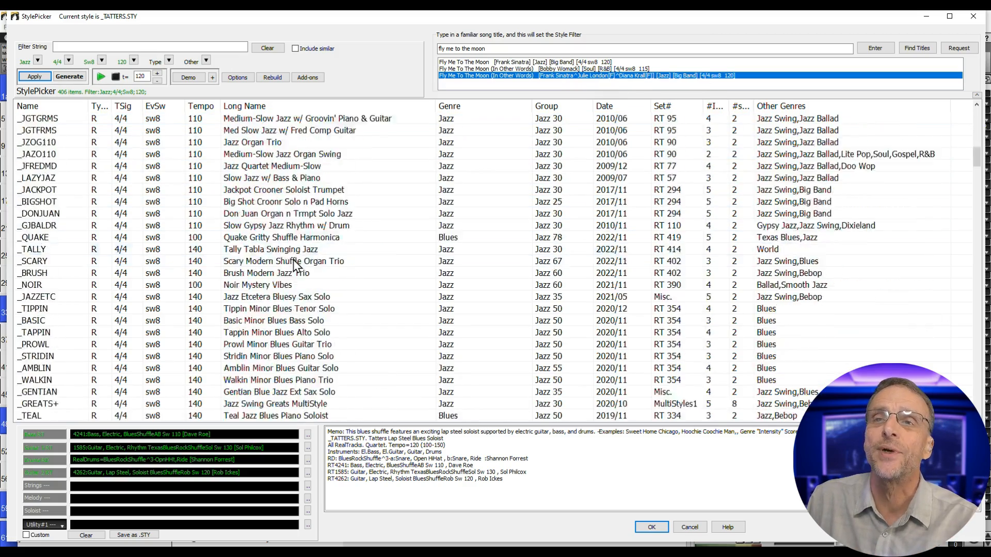
{"action": "scroll", "coordinate": [294, 259], "scroll_direction": "down", "scroll_amount": 20}
{"action": "scroll", "coordinate": [291, 265], "scroll_direction": "up", "scroll_amount": 6}
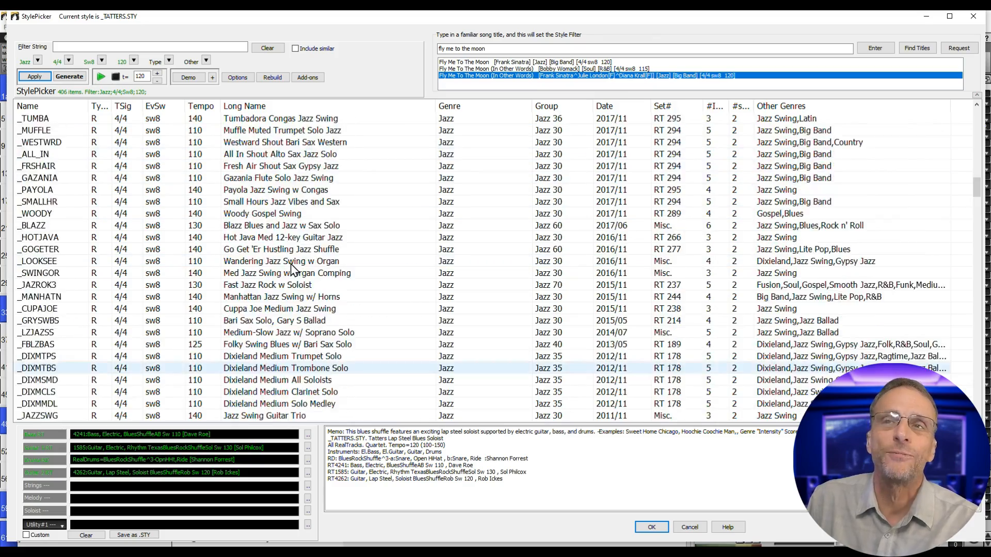
{"action": "scroll", "coordinate": [289, 258], "scroll_direction": "up", "scroll_amount": 14}
{"action": "left_click", "coordinate": [276, 146]}
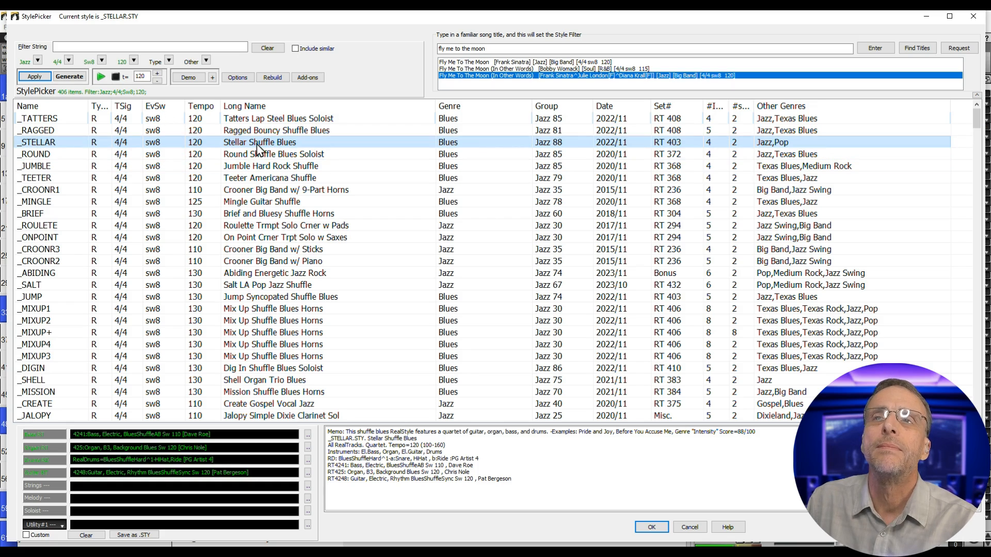
{"action": "left_click", "coordinate": [271, 201]}
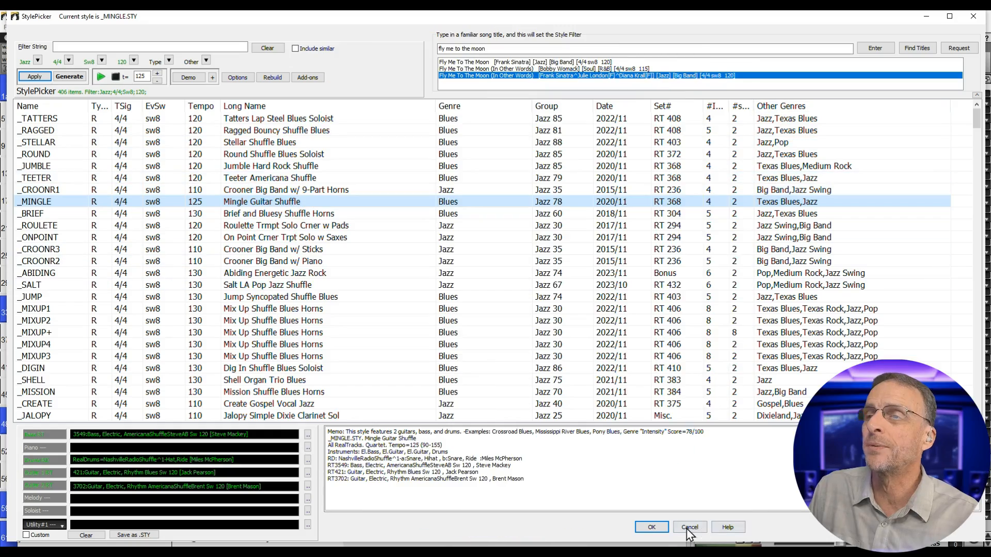
{"action": "left_click", "coordinate": [662, 528]}
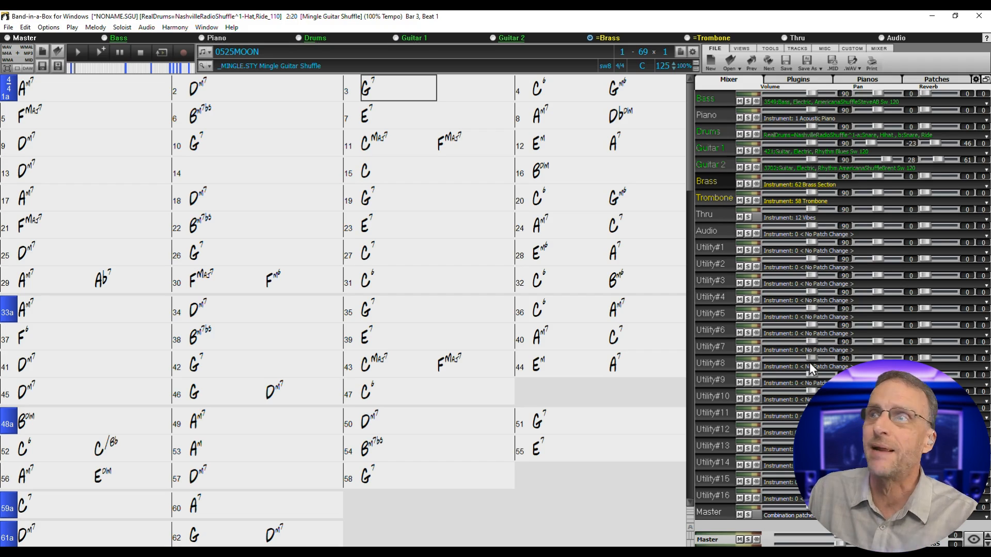
Mute the imported Brass and Trombone tracks and play the song from the beginning
{"action": "left_click", "coordinate": [740, 184]}
{"action": "left_click", "coordinate": [740, 201]}
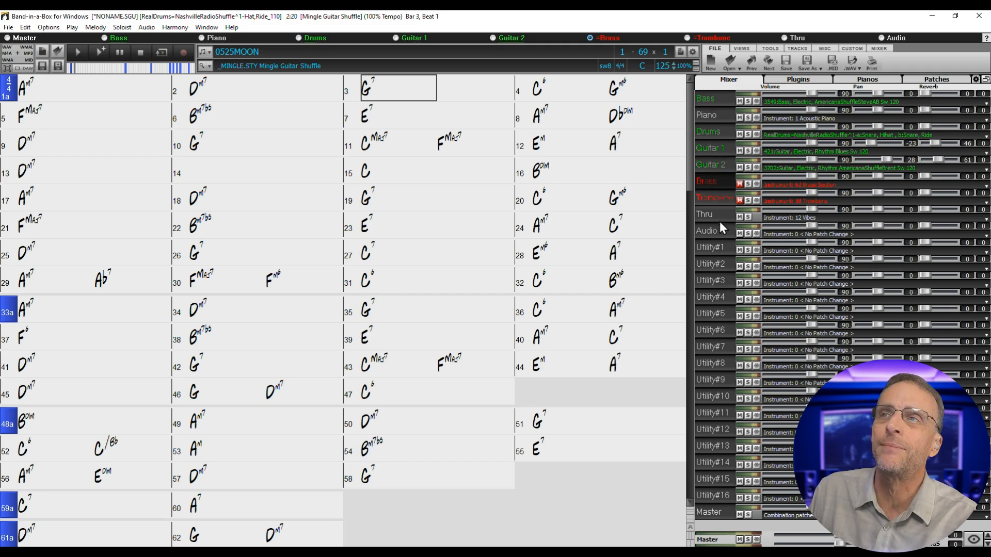
{"action": "left_click", "coordinate": [77, 51]}
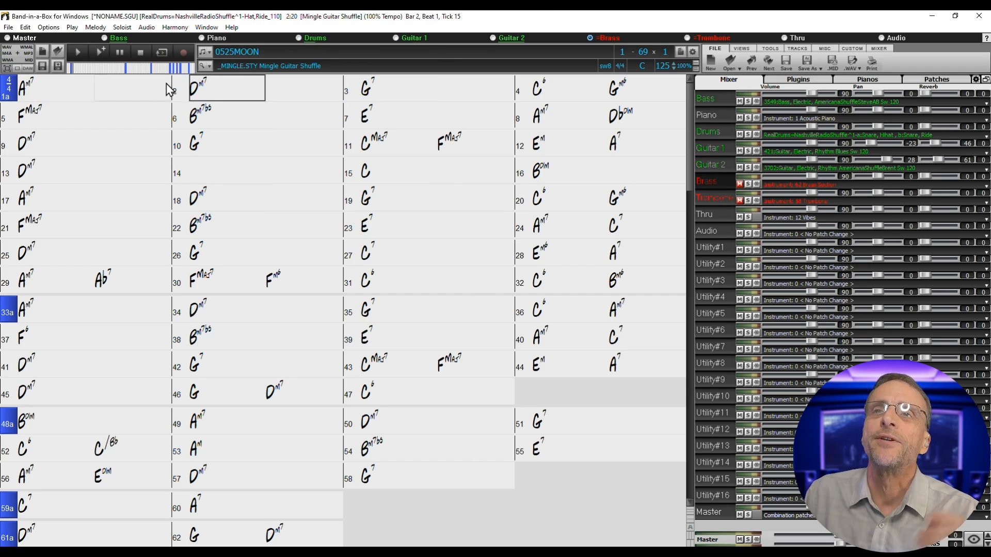
Reopen the StylePicker and filter by the title "fly me to the", choosing the Frank Sinatra, Julie London and Diana Krall match
{"action": "left_click", "coordinate": [204, 63]}
{"action": "left_click", "coordinate": [500, 48]}
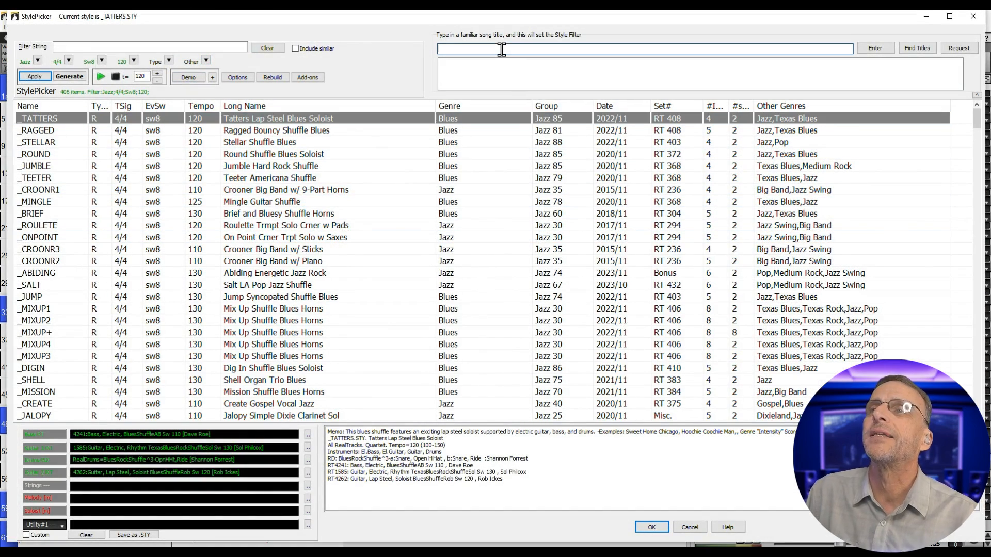
{"action": "type", "text": "fly me to the"}
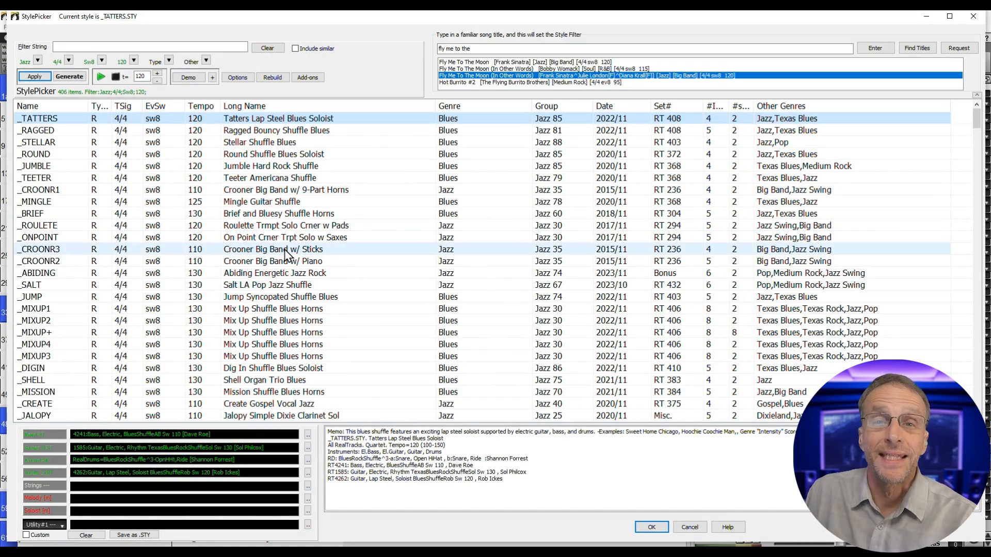
Audition the Crooner Big Band w/ Sticks, Mix Up Shuffle Blues Horns (_MIXUP+), Doddering Dual Guitar Shuffle and Gyral Rotary Swing Guitar styles
{"action": "left_click", "coordinate": [284, 249]}
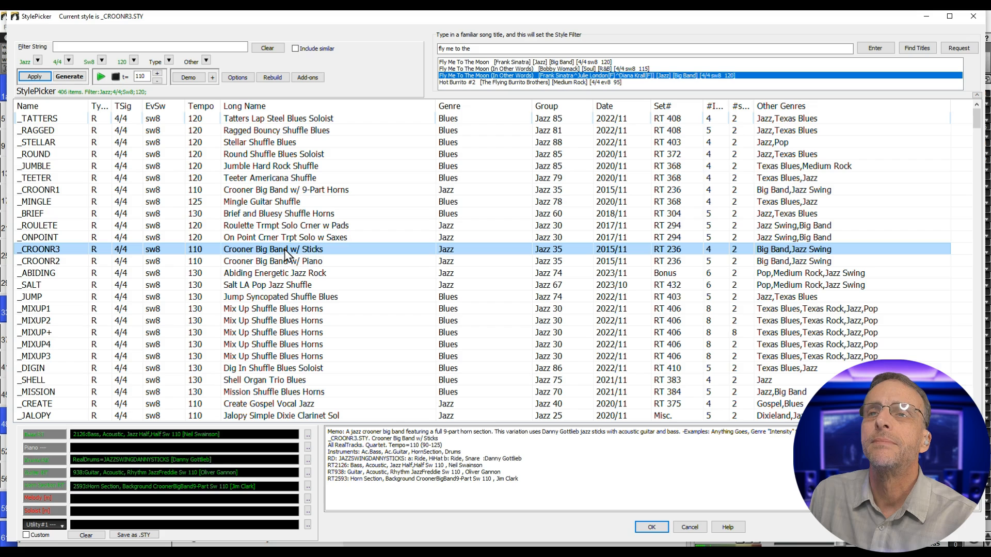
{"action": "left_click", "coordinate": [290, 264]}
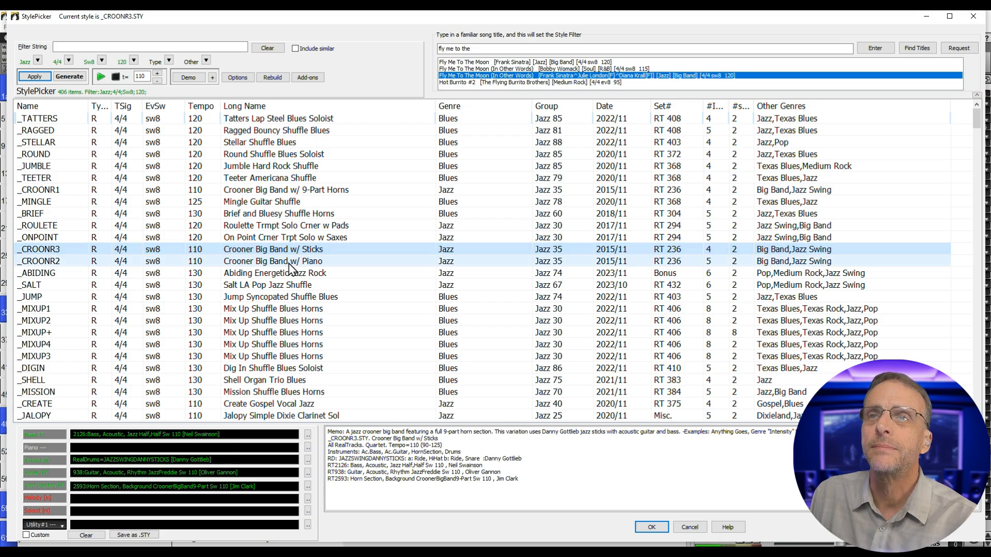
{"action": "left_click", "coordinate": [271, 334]}
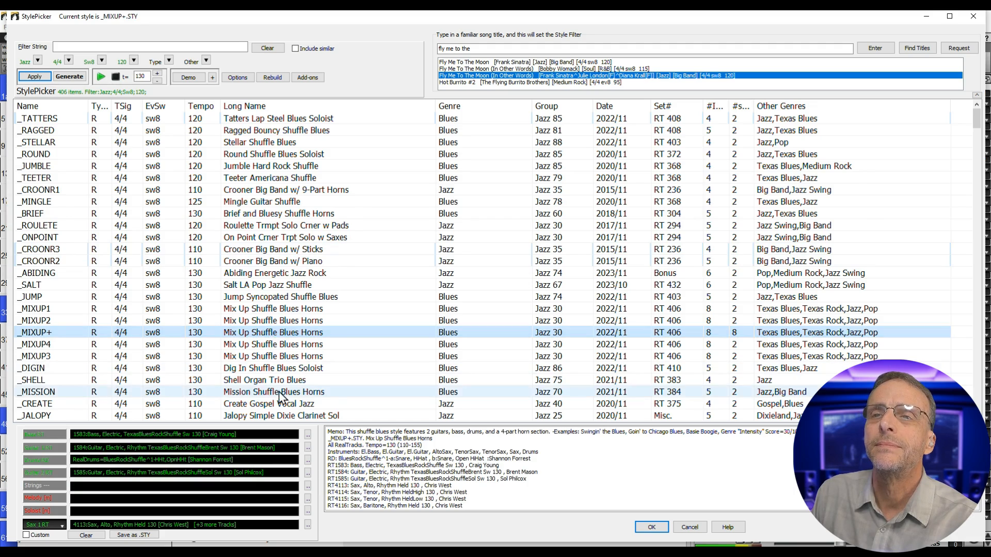
{"action": "scroll", "coordinate": [273, 346], "scroll_direction": "down", "scroll_amount": 3}
{"action": "left_click", "coordinate": [273, 357]}
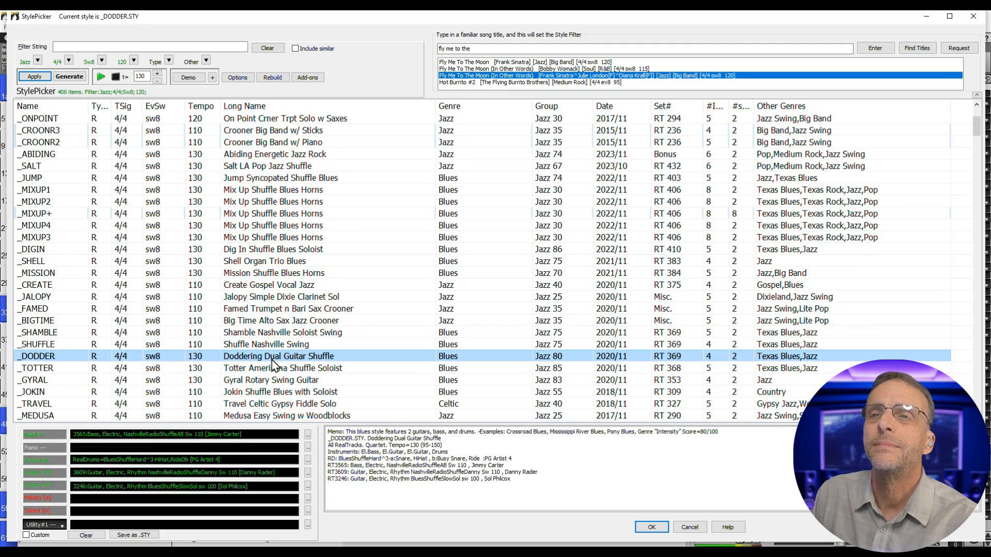
{"action": "left_click", "coordinate": [269, 381]}
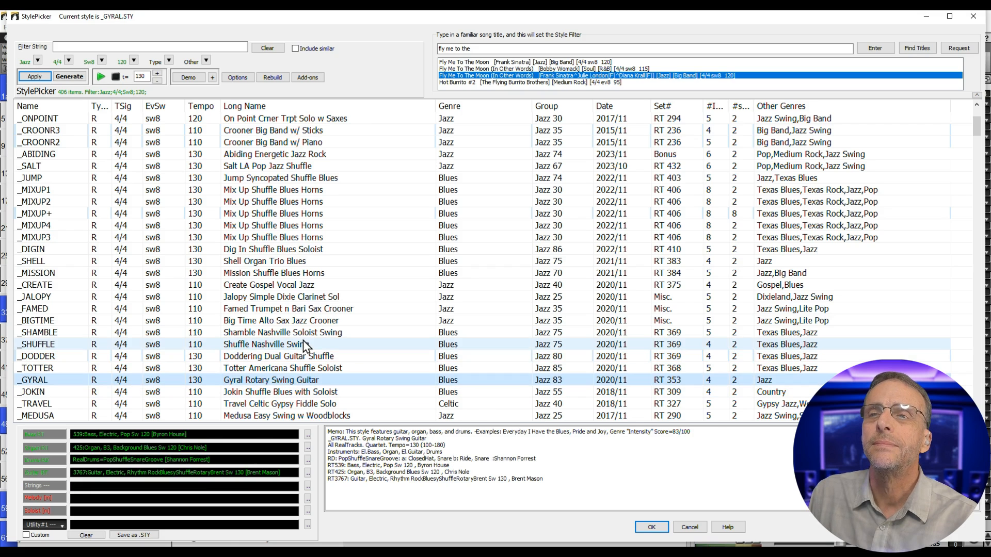
Audition the Classic Jazz Piano Quartet, Dixieland Medium Acoustic Guitar Solo and Gentian Blue Jazz Ext Sax Solo styles
{"action": "scroll", "coordinate": [326, 289], "scroll_direction": "down", "scroll_amount": 4}
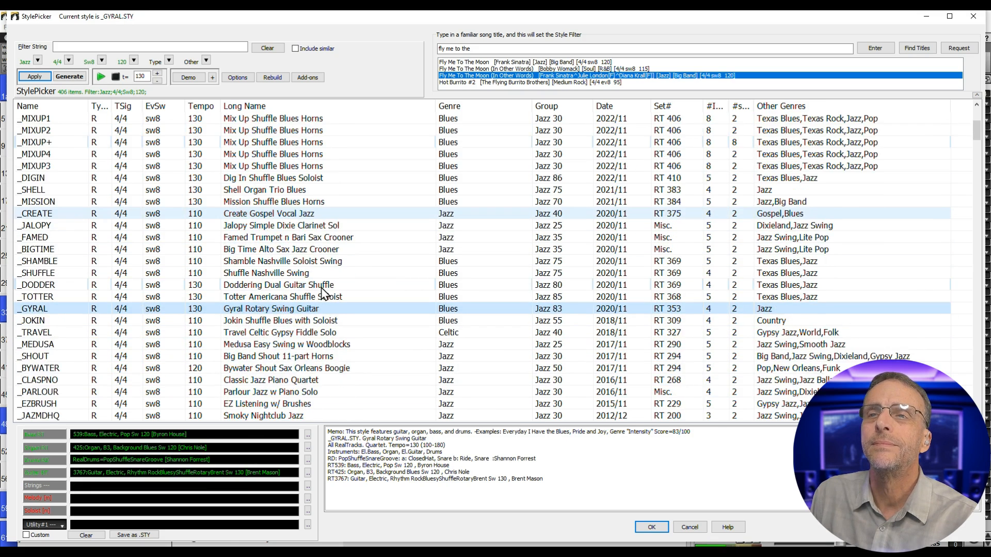
{"action": "left_click", "coordinate": [312, 320]}
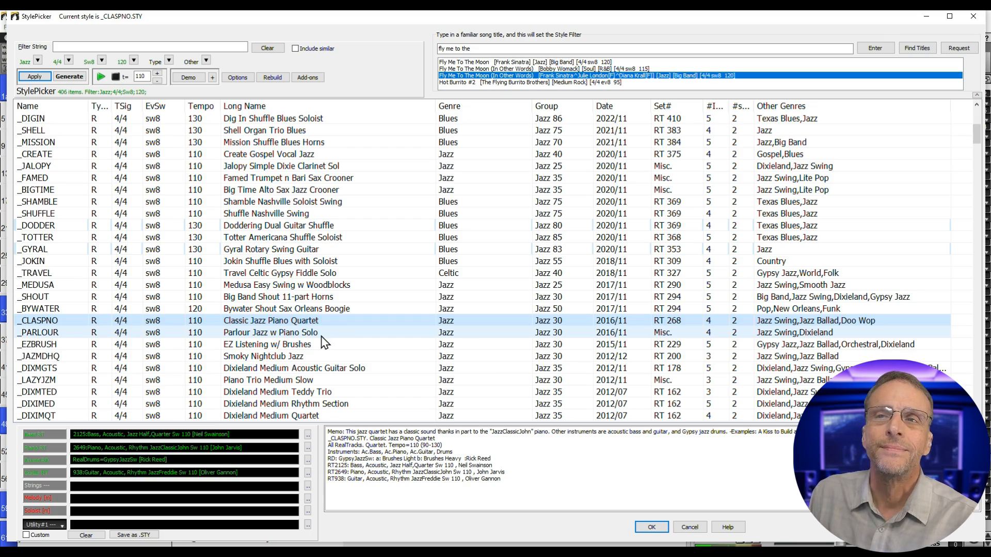
{"action": "left_click", "coordinate": [274, 368]}
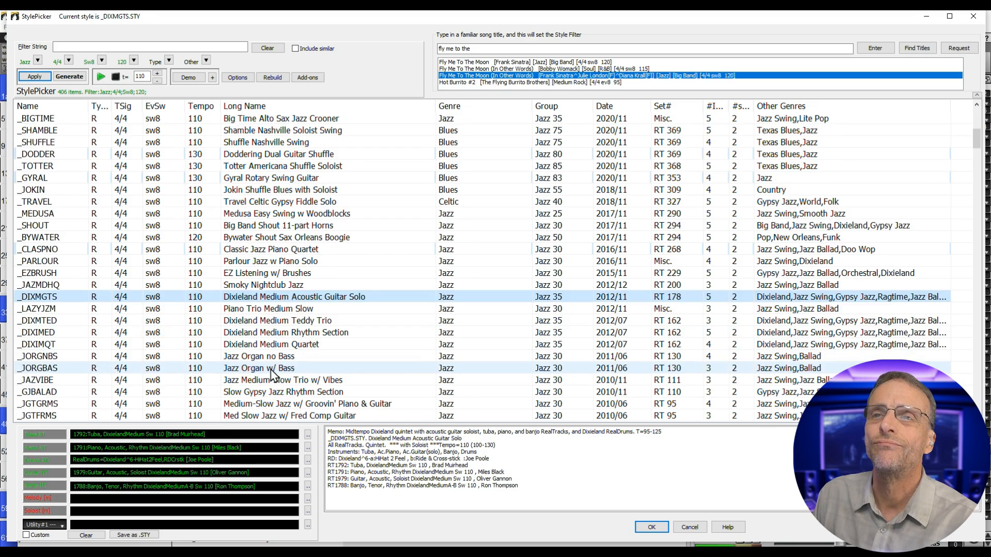
{"action": "scroll", "coordinate": [272, 361], "scroll_direction": "down", "scroll_amount": 6}
{"action": "left_click", "coordinate": [274, 356]}
{"action": "scroll", "coordinate": [310, 330], "scroll_direction": "down", "scroll_amount": 6}
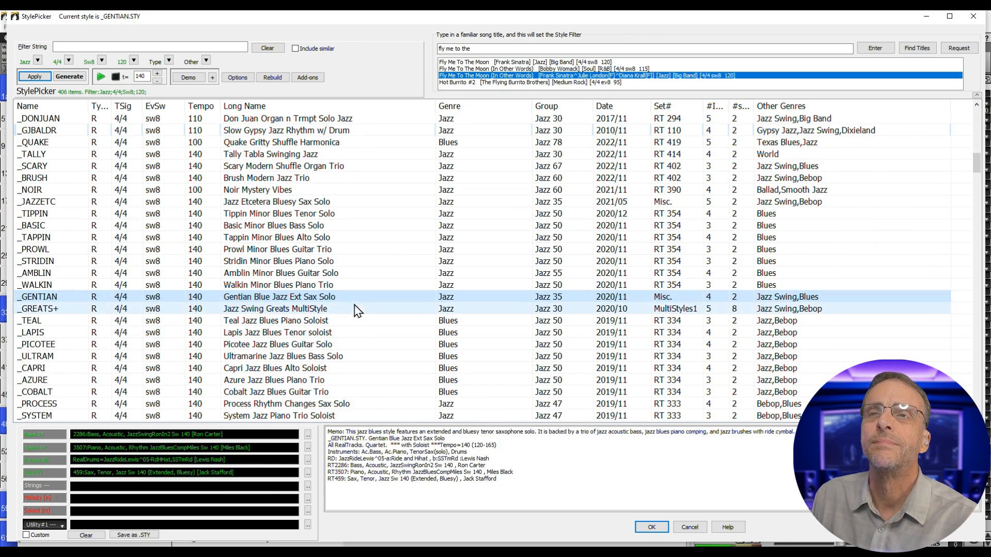
{"action": "left_click", "coordinate": [331, 297]}
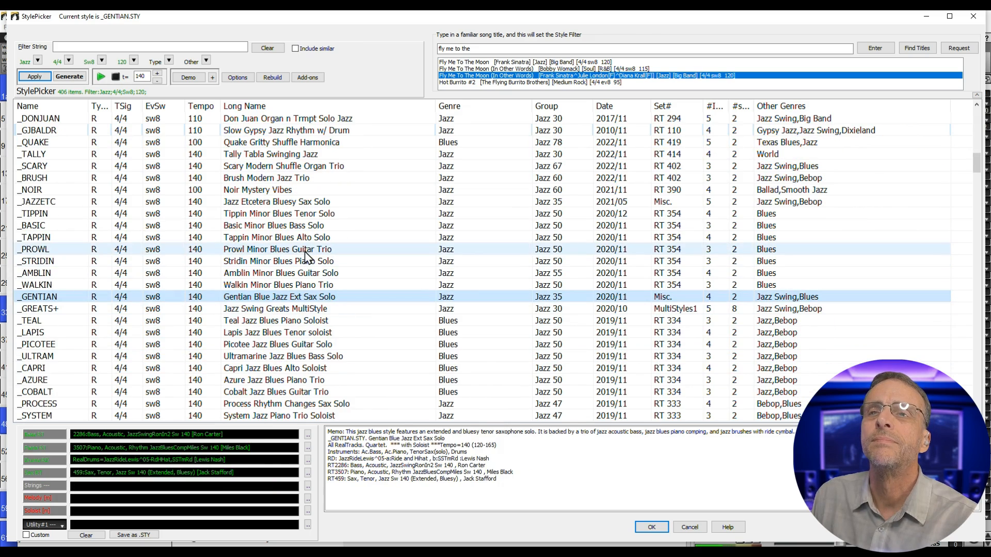
Apply the EZ Listening w/ Brushes style (_EZBRUSH) to the song and play it
{"action": "left_click", "coordinate": [292, 192]}
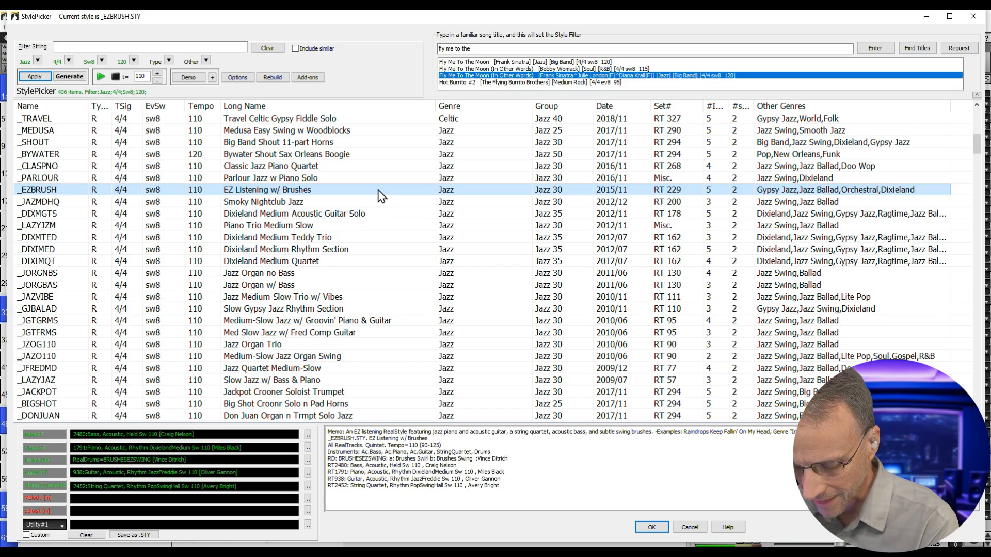
{"action": "left_click", "coordinate": [664, 526]}
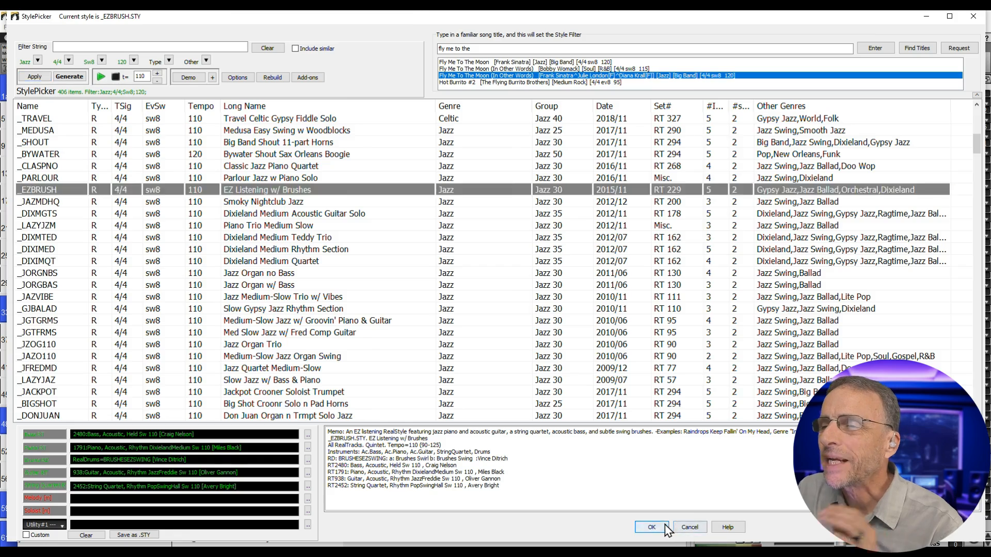
{"action": "left_click", "coordinate": [79, 53]}
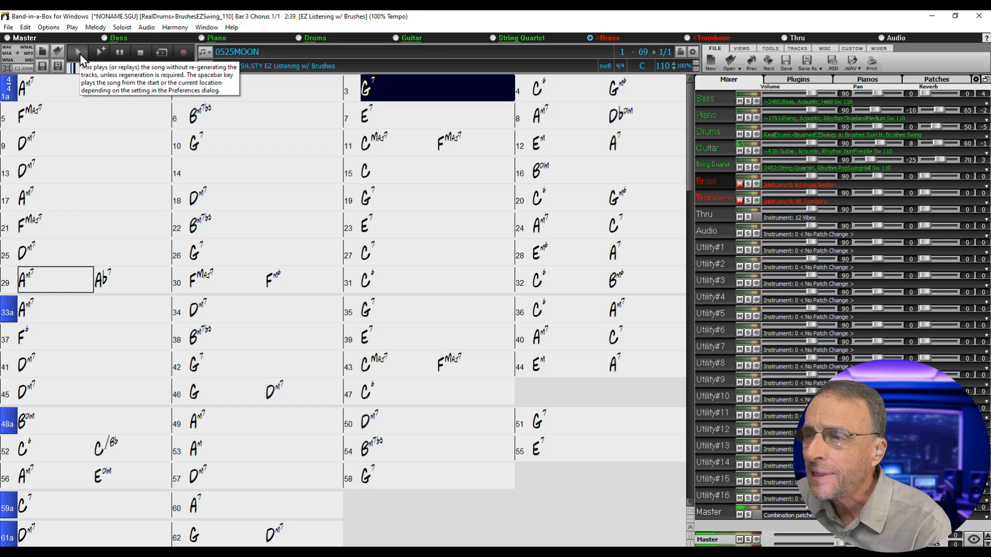
Transpose the song to the key of E, trying D on the way, and replay it
{"action": "left_click", "coordinate": [140, 52]}
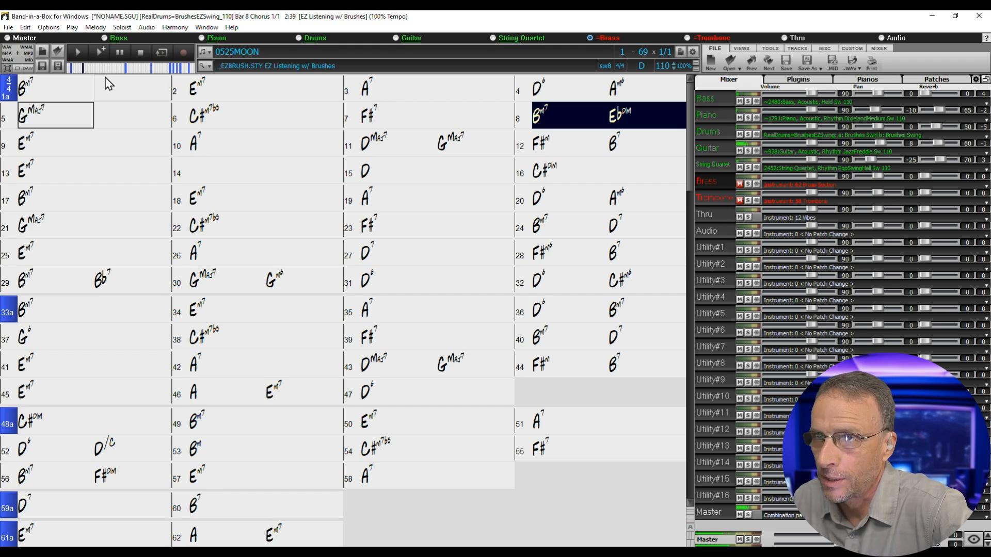
{"action": "left_click", "coordinate": [140, 56]}
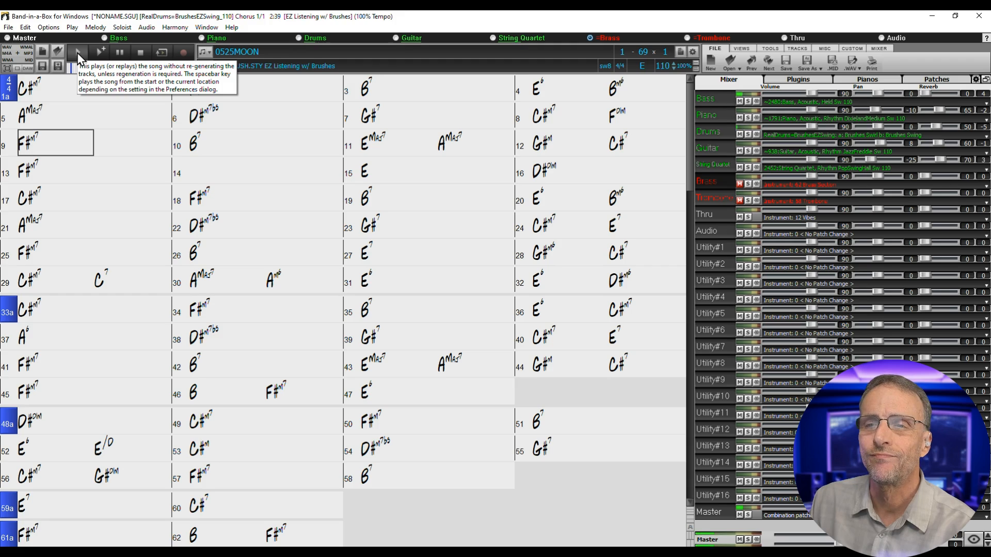
{"action": "left_click", "coordinate": [78, 54]}
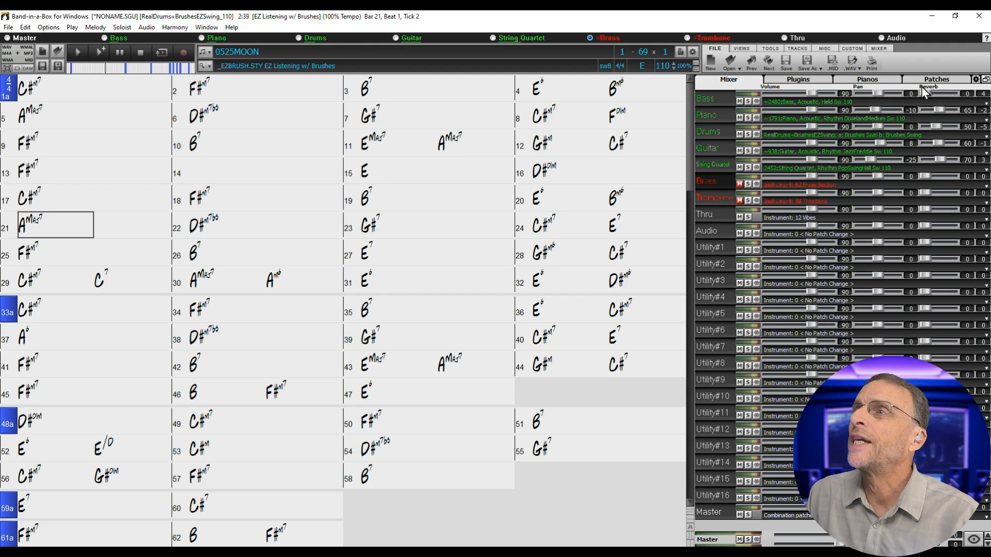
Quick-export the song as an MP3 named Backup and close Band-in-a-Box without saving the song file
{"action": "left_click", "coordinate": [847, 67]}
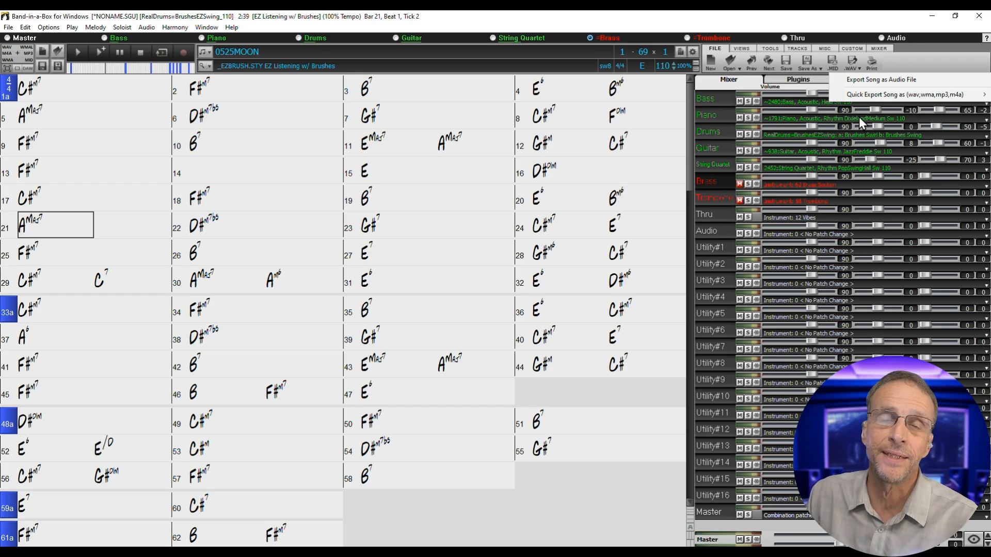
{"action": "mouse_move", "coordinate": [869, 100]}
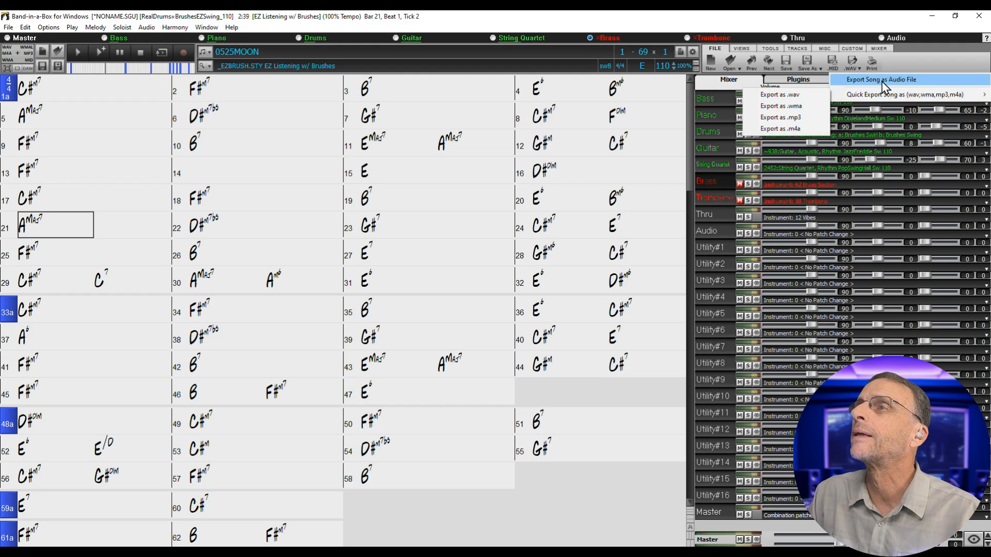
{"action": "left_click", "coordinate": [800, 118]}
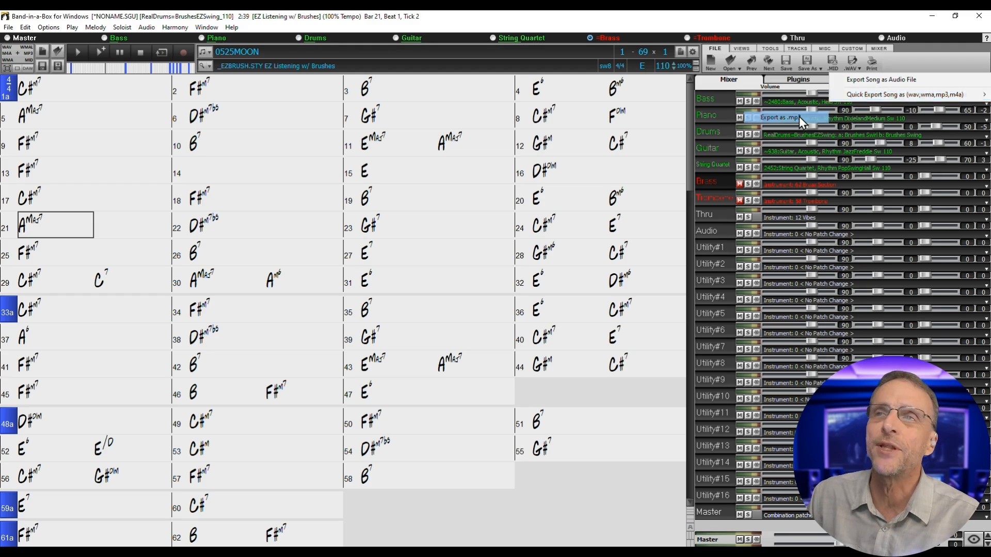
{"action": "type", "text": "Backup"}
{"action": "key", "text": "Return"}
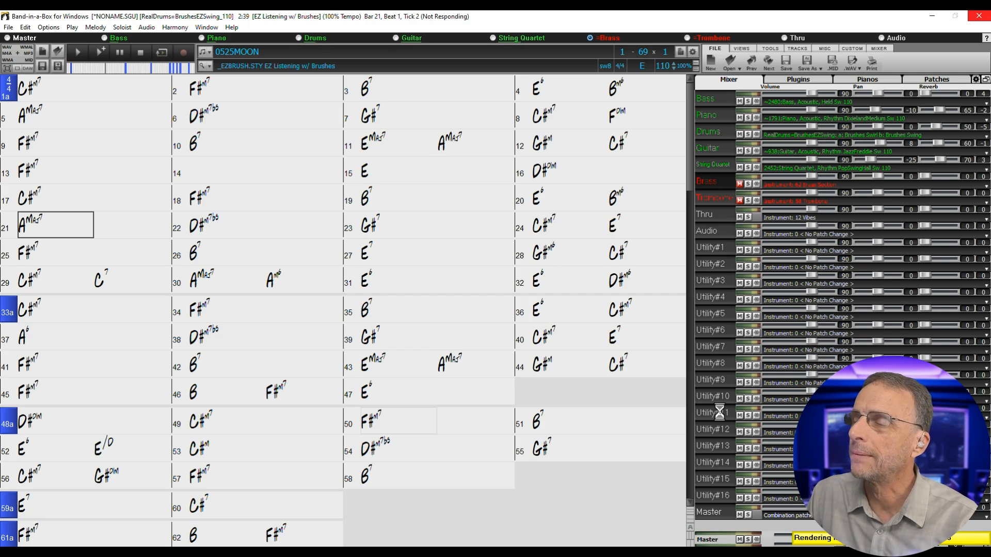
{"action": "left_click", "coordinate": [978, 17]}
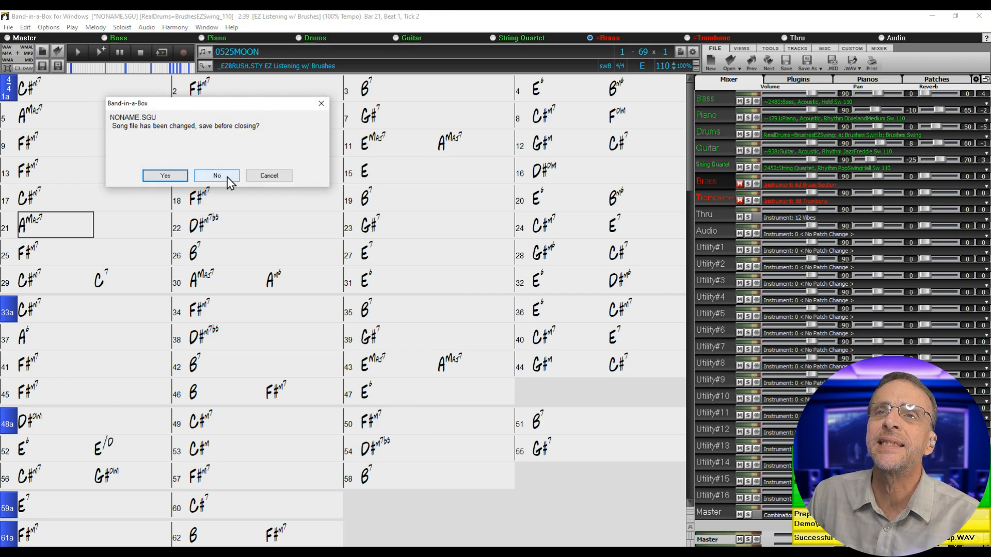
{"action": "left_click", "coordinate": [227, 176]}
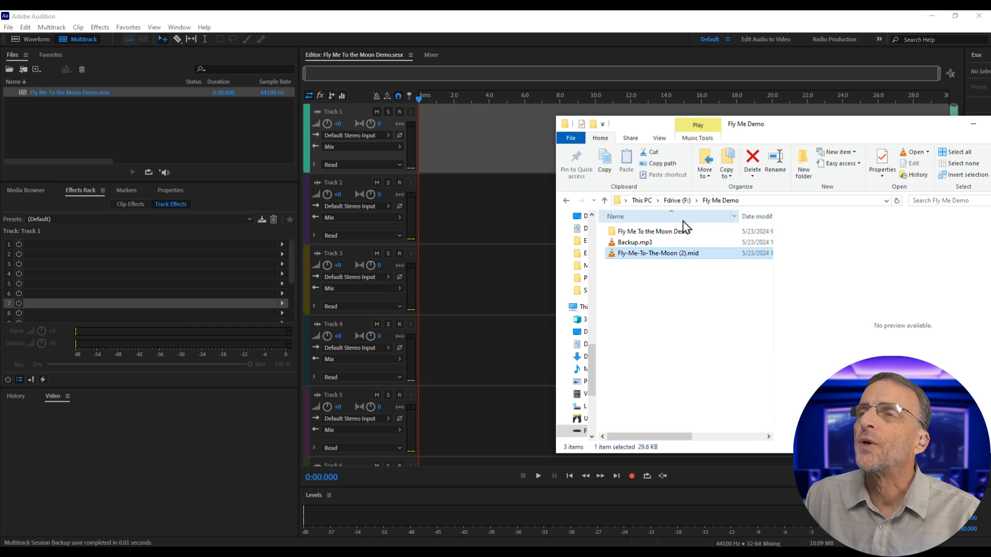
Place Backup.mp3 at the start of Track 1 in the Adobe Audition multitrack session and record a vocal on Track 2
{"action": "left_click_drag", "start_coordinate": [636, 243], "coordinate": [416, 144]}
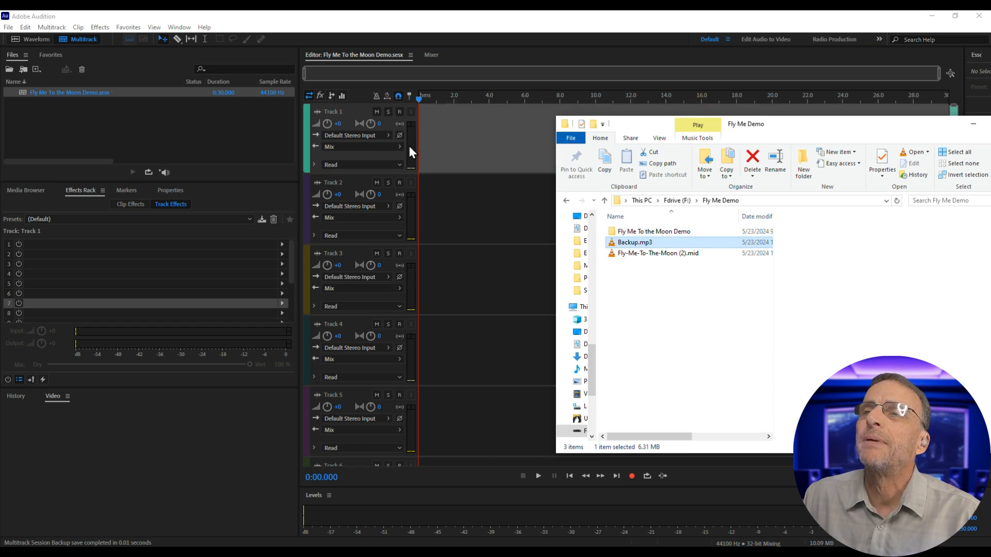
{"action": "left_click", "coordinate": [397, 189]}
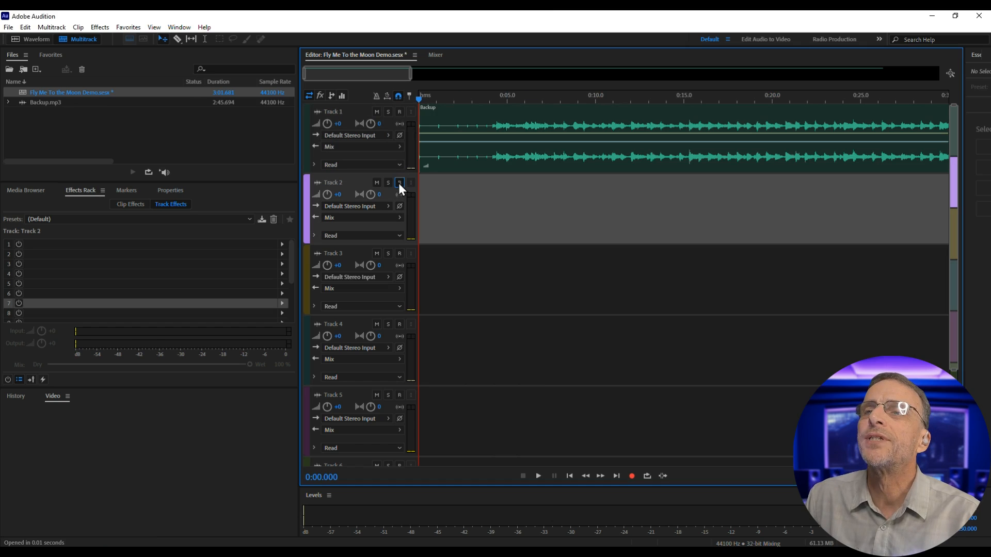
{"action": "left_click", "coordinate": [400, 184]}
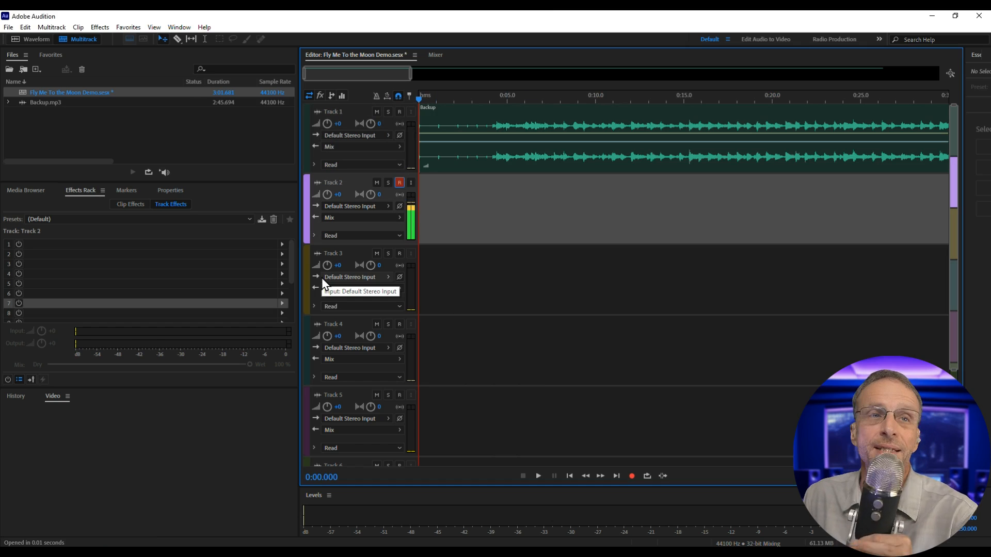
{"action": "left_click", "coordinate": [632, 477]}
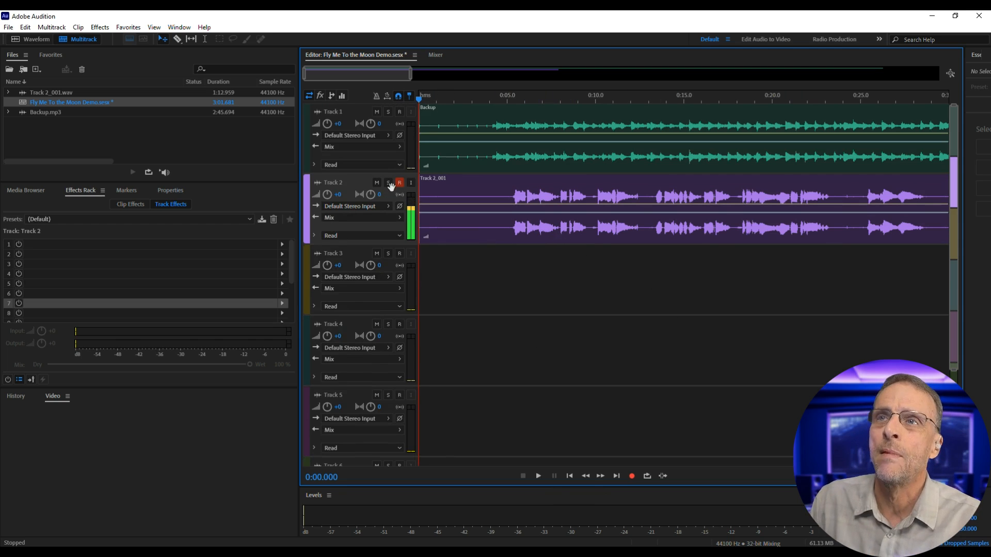
Open the recorded Track 2 vocal clip in the Waveform editor and play a bit from the 10-second mark
{"action": "double_click", "coordinate": [615, 224]}
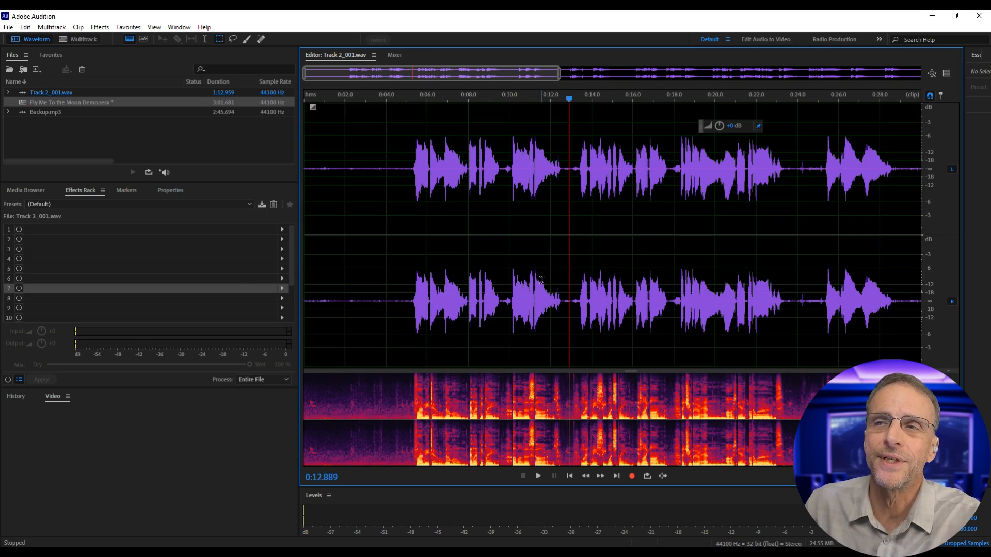
{"action": "left_click", "coordinate": [8, 27]}
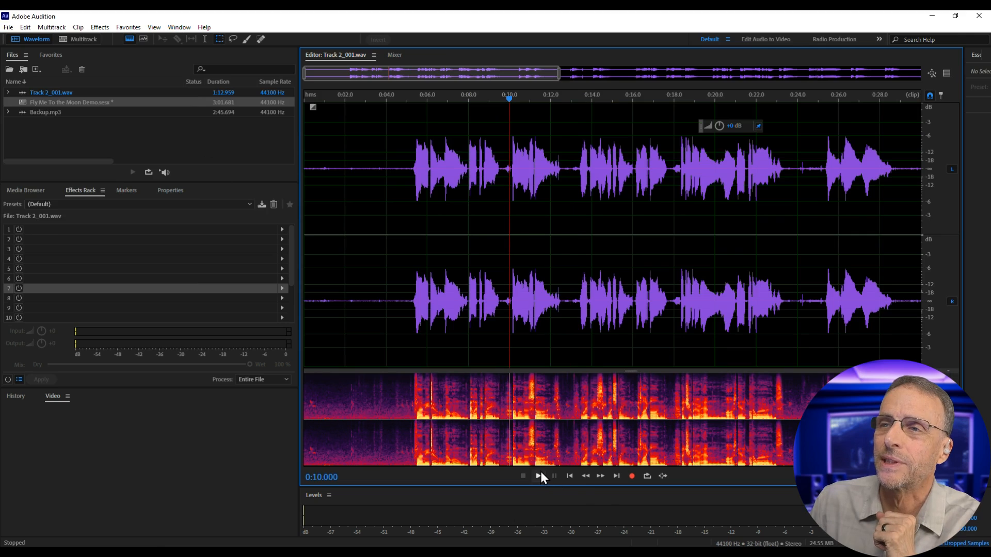
{"action": "left_click", "coordinate": [539, 475]}
{"action": "left_click", "coordinate": [524, 476]}
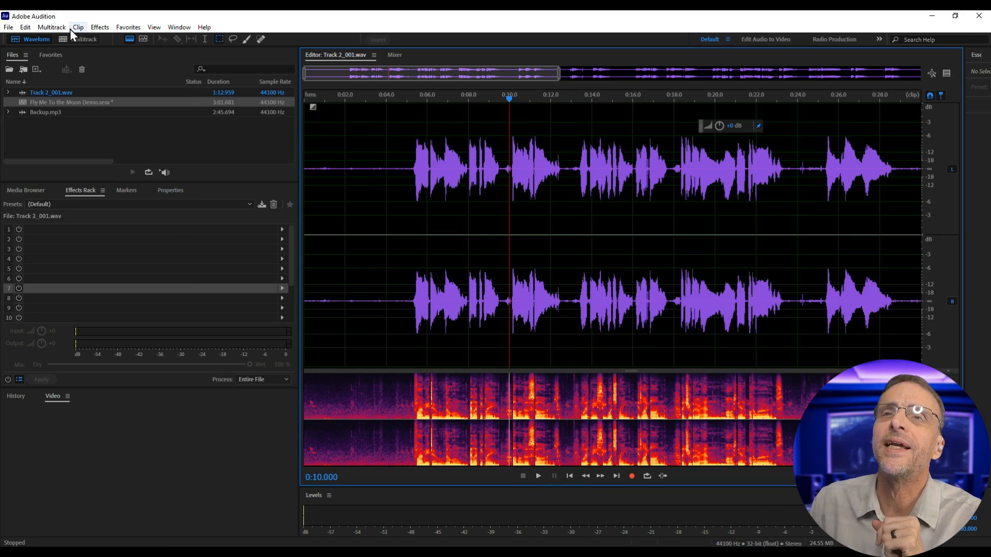
Save the vocal recording as Solo Voice.wav in Wave PCM format in the Fly Me Demo folder
{"action": "left_click", "coordinate": [9, 27]}
{"action": "left_click", "coordinate": [58, 164]}
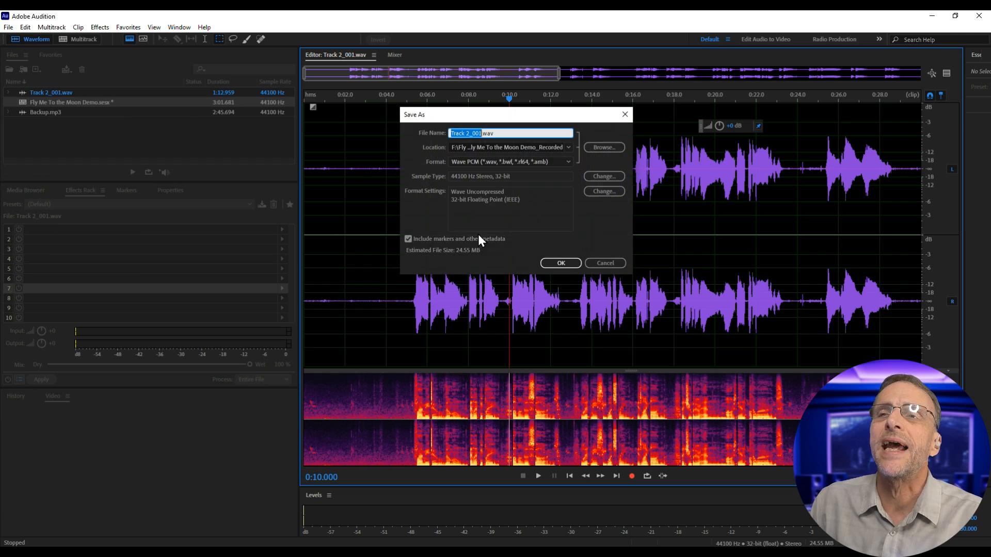
{"action": "type", "text": "Solo Voice"}
{"action": "left_click", "coordinate": [604, 148]}
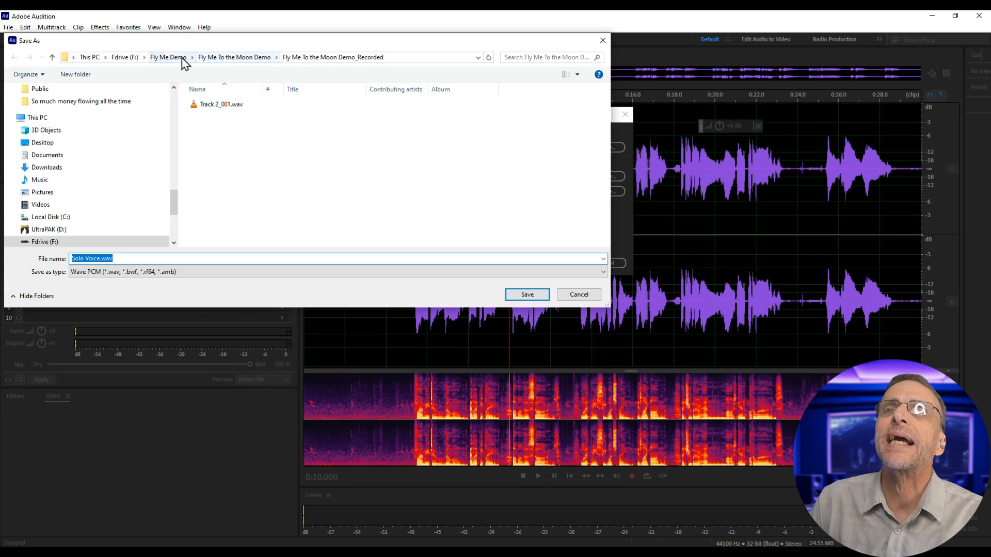
{"action": "left_click", "coordinate": [168, 57]}
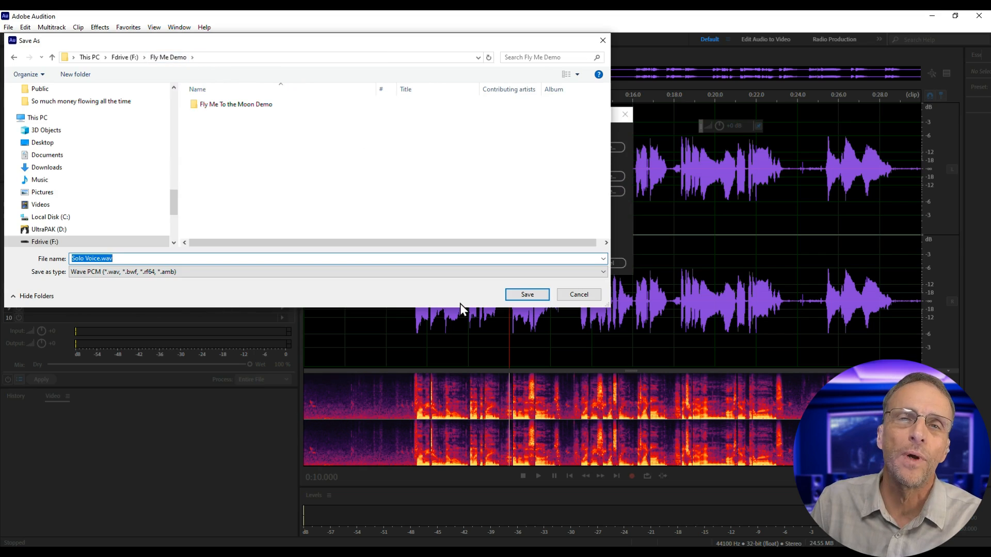
{"action": "left_click", "coordinate": [530, 296]}
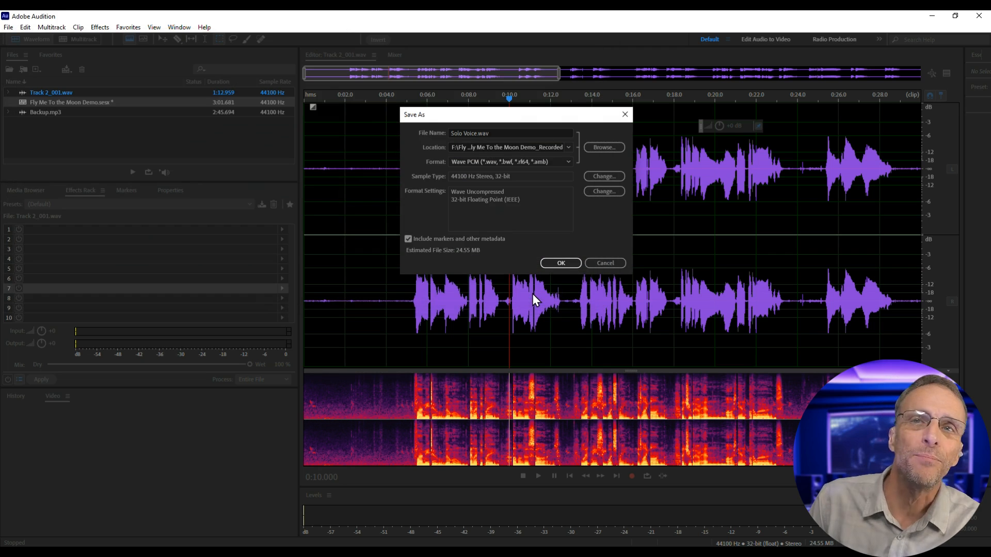
{"action": "left_click", "coordinate": [561, 263]}
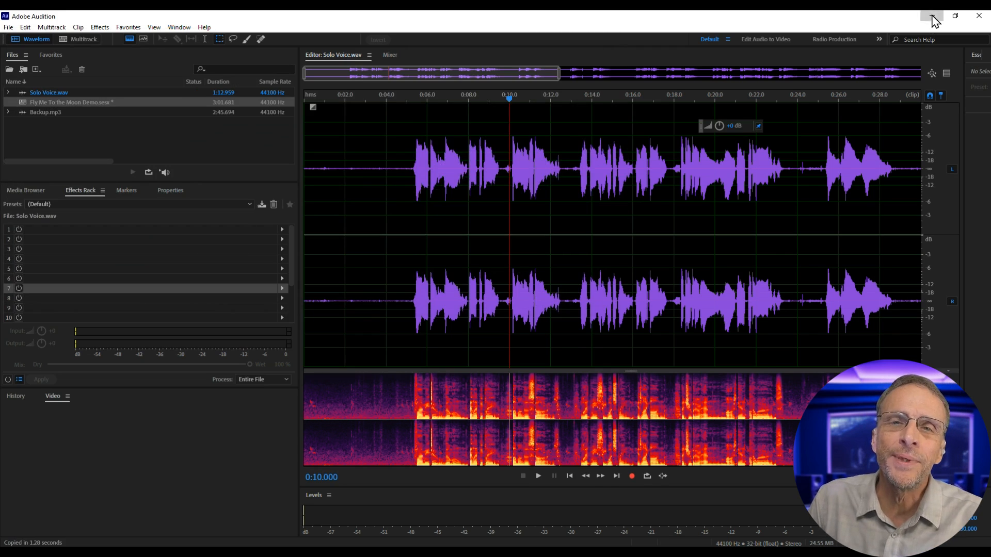
Switch to the Kits.AI Convert page and upload Solo Voice.wav as the audio input
{"action": "left_click", "coordinate": [933, 15]}
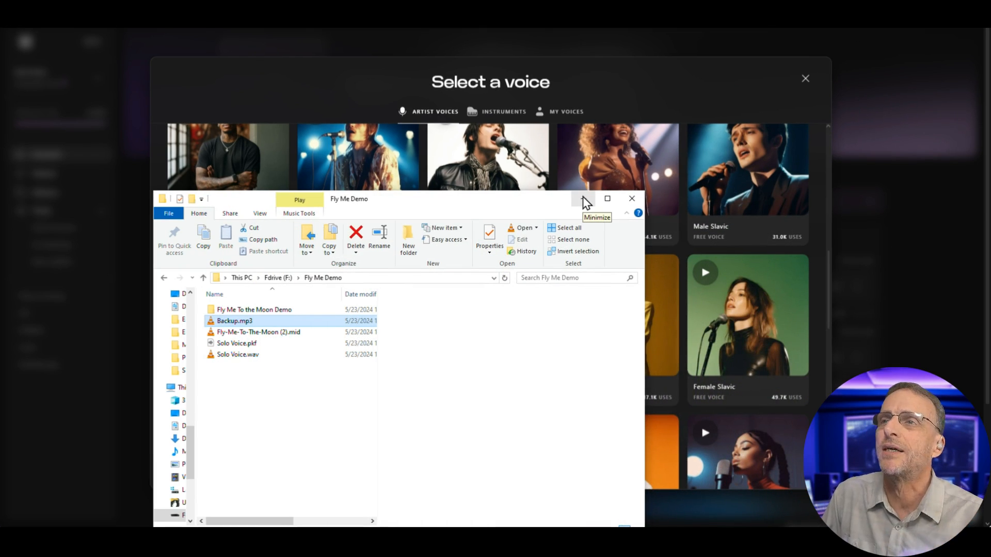
{"action": "left_click", "coordinate": [586, 201]}
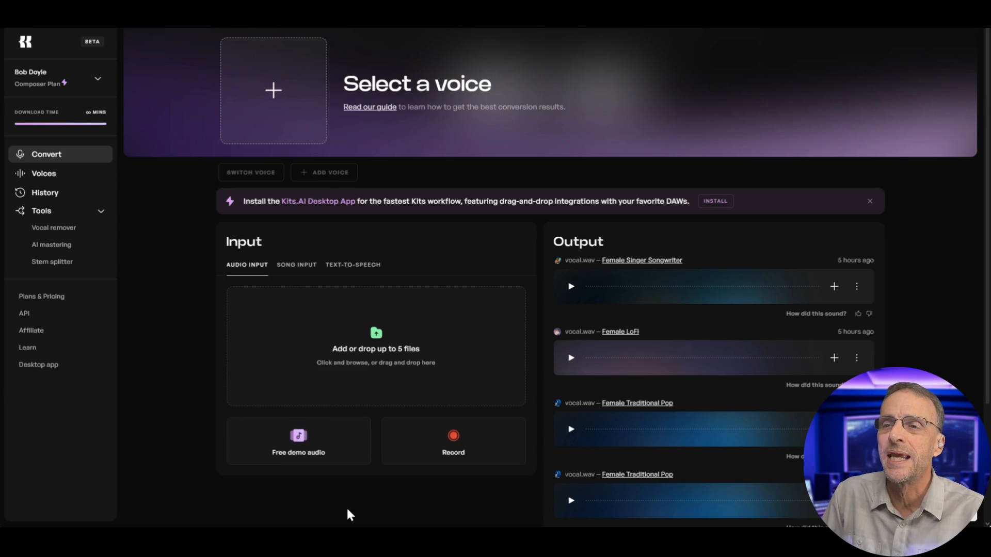
{"action": "mouse_move", "coordinate": [237, 525]}
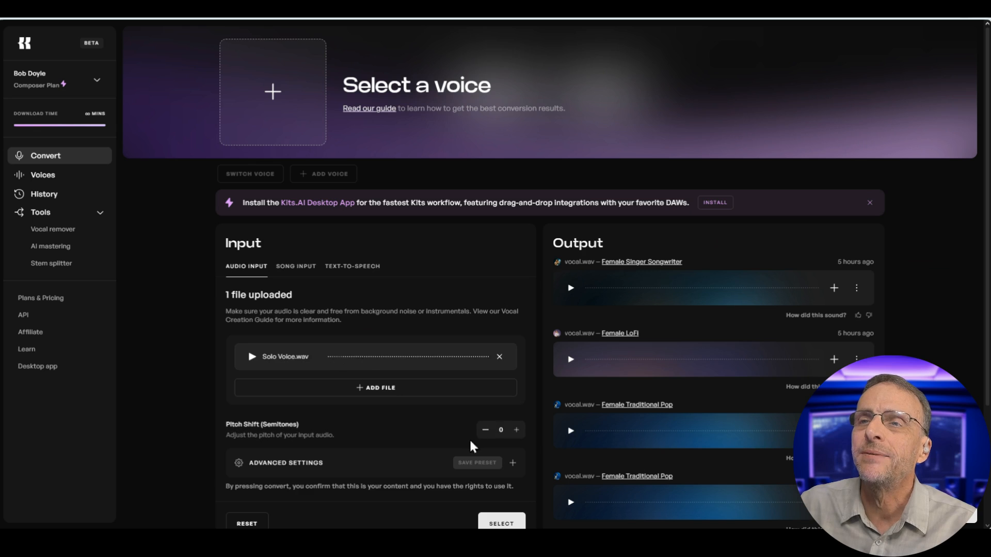
Open the artist voice selection and preview the Female French Pop, Female Doo-Wop Pop and Female Pop Disco voices
{"action": "left_click", "coordinate": [274, 92]}
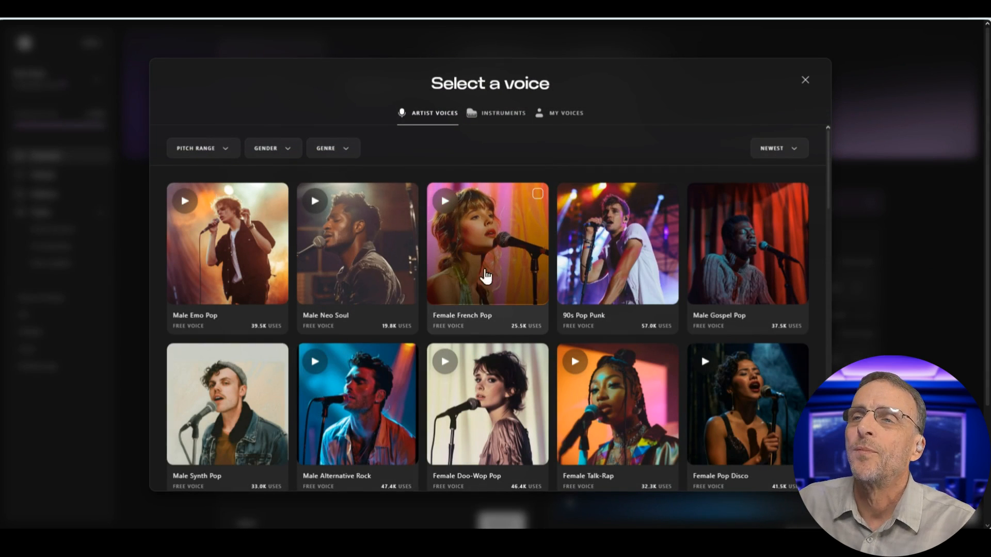
{"action": "left_click", "coordinate": [445, 201]}
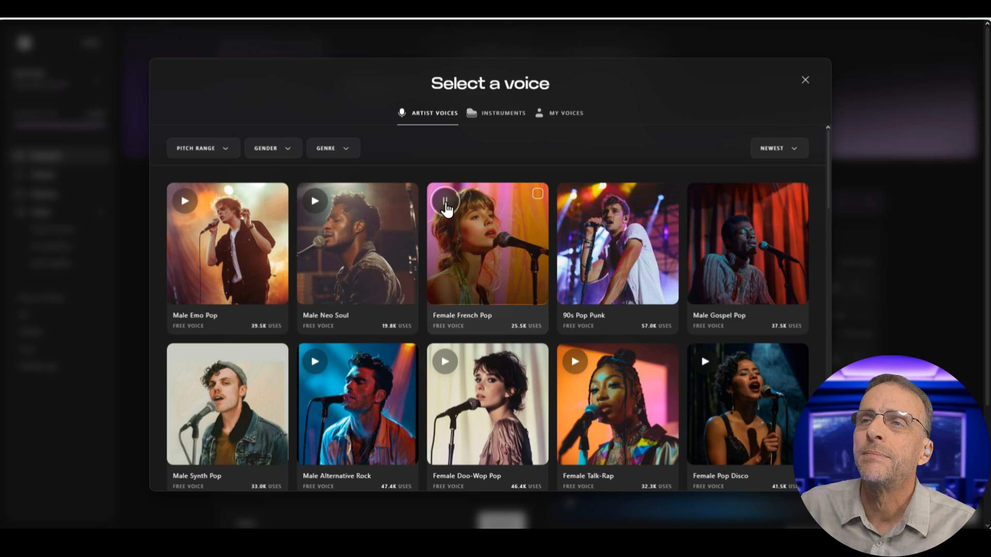
{"action": "scroll", "coordinate": [472, 276], "scroll_direction": "down", "scroll_amount": 3}
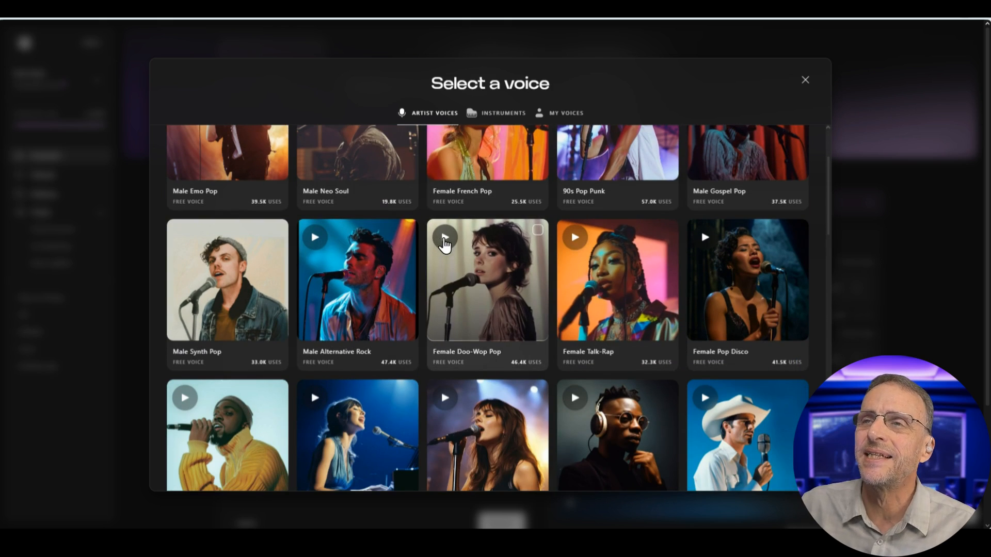
{"action": "left_click", "coordinate": [444, 239]}
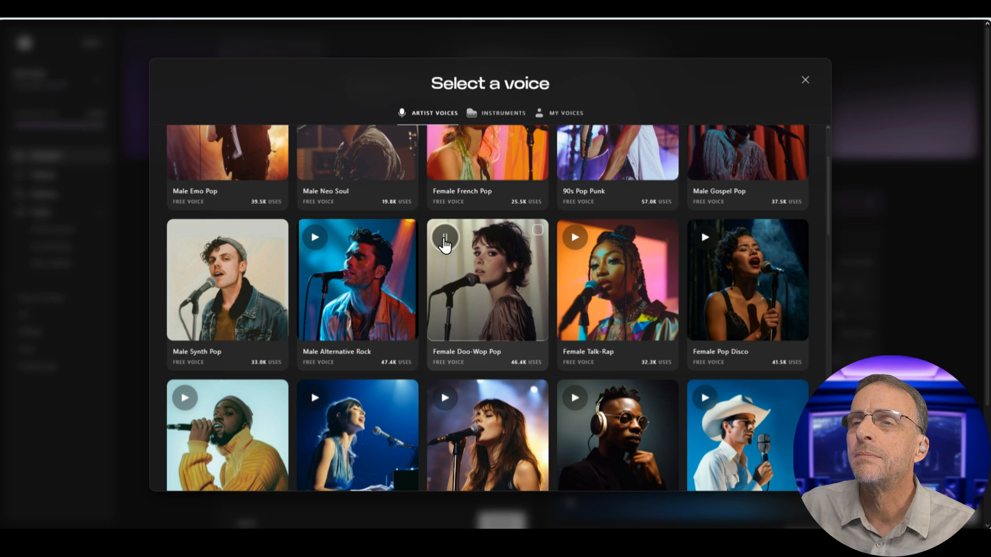
{"action": "scroll", "coordinate": [567, 248], "scroll_direction": "down", "scroll_amount": 4}
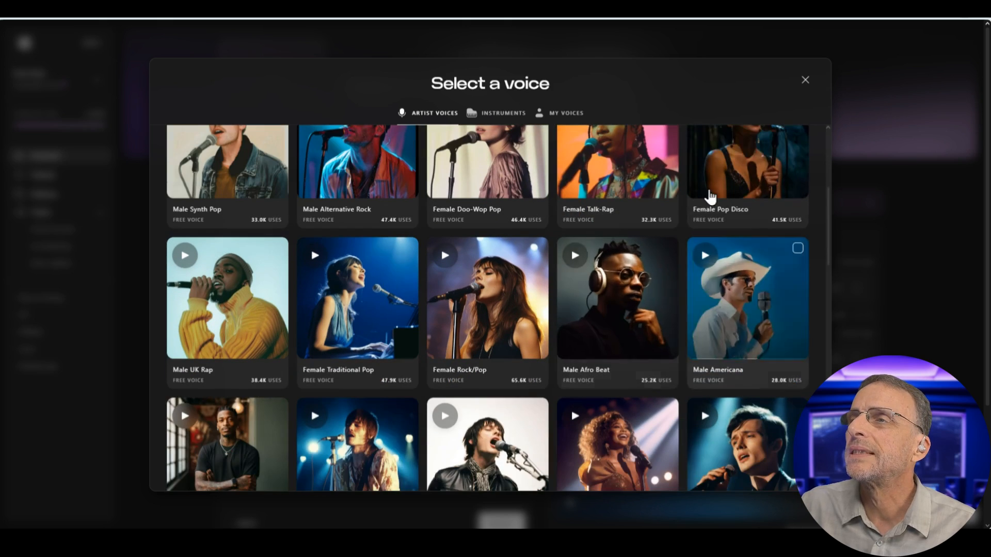
{"action": "scroll", "coordinate": [723, 269], "scroll_direction": "up", "scroll_amount": 3}
{"action": "left_click", "coordinate": [705, 204]}
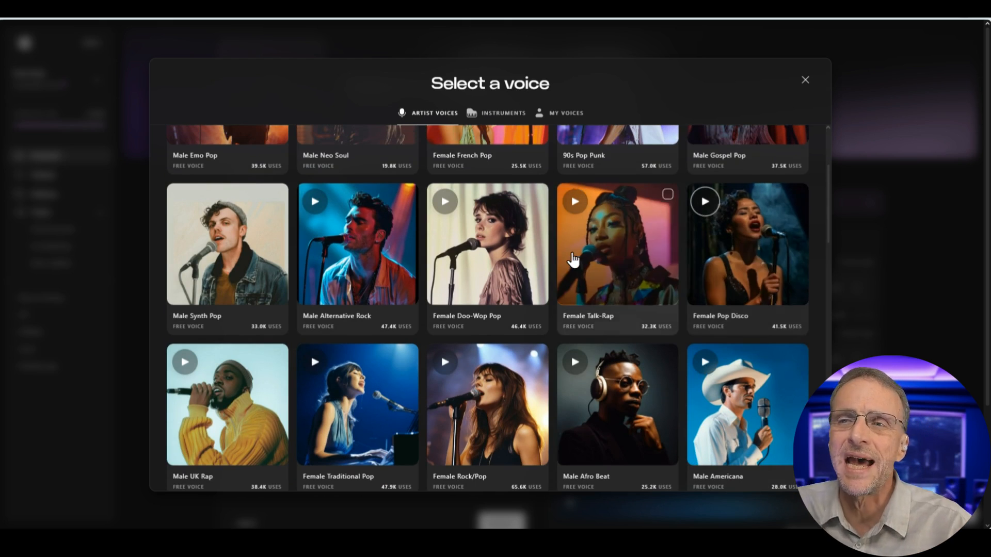
Preview the Female Traditional Pop artist voice and choose it for the conversion
{"action": "scroll", "coordinate": [571, 258], "scroll_direction": "down", "scroll_amount": 4}
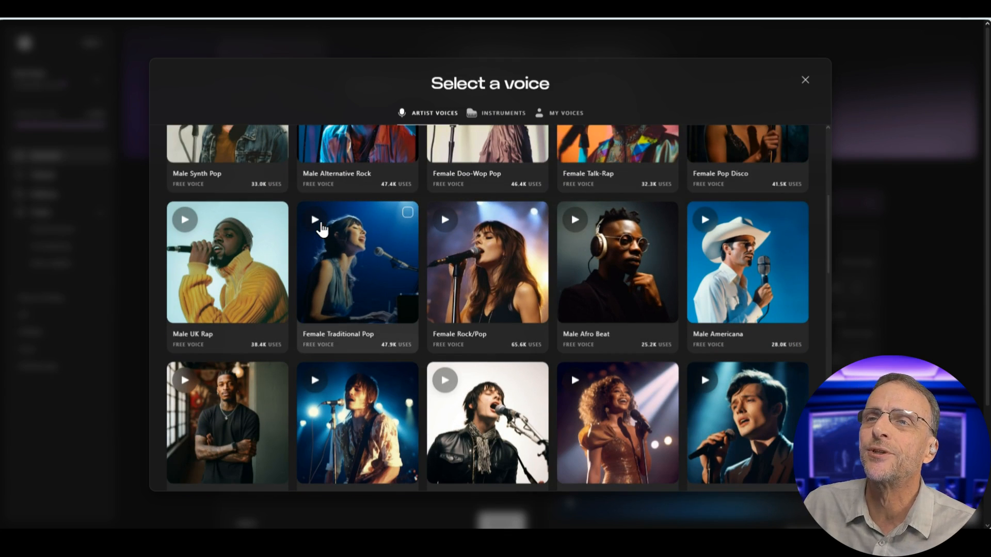
{"action": "left_click", "coordinate": [316, 221]}
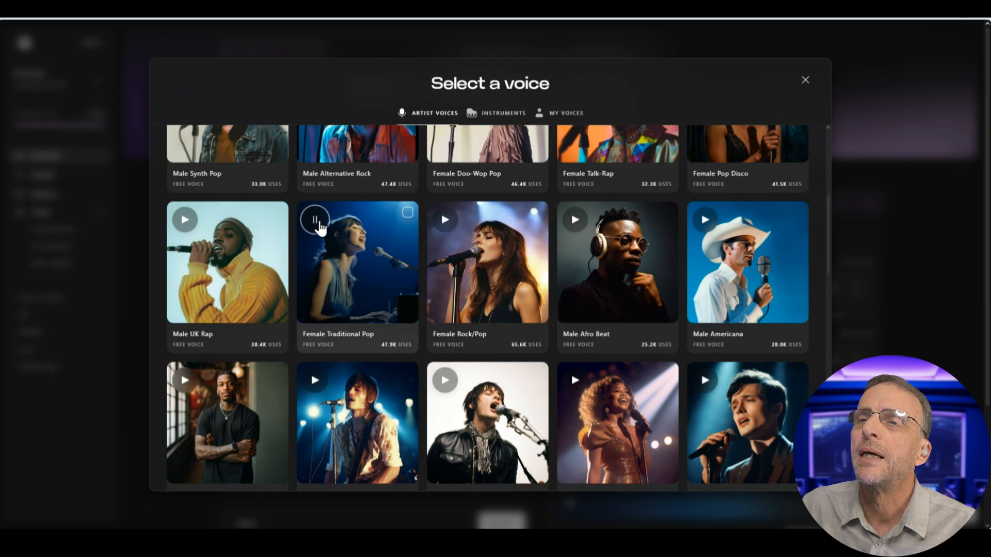
{"action": "left_click", "coordinate": [370, 289]}
Convert Solo Voice.wav with the automatic pitch level turned on, reviewing the advanced settings first, and listen to the output
{"action": "scroll", "coordinate": [420, 398], "scroll_direction": "down", "scroll_amount": 2}
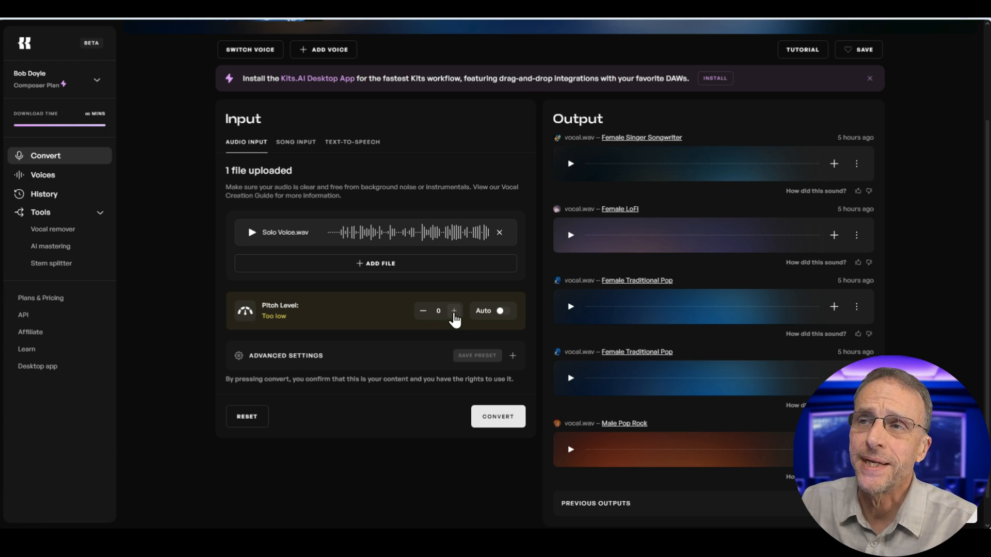
{"action": "left_click", "coordinate": [501, 311]}
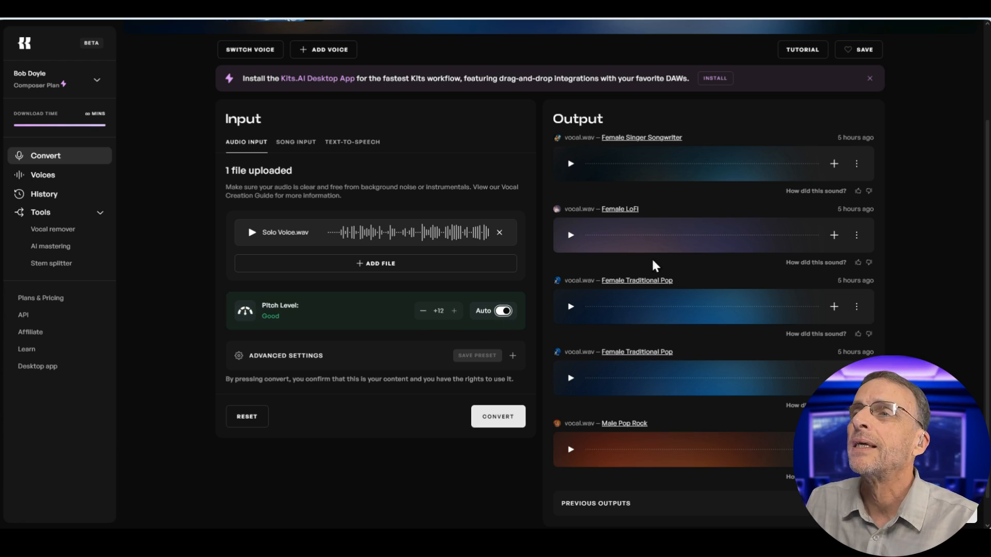
{"action": "left_click", "coordinate": [271, 357]}
{"action": "scroll", "coordinate": [356, 403], "scroll_direction": "down", "scroll_amount": 2}
{"action": "scroll", "coordinate": [345, 278], "scroll_direction": "down", "scroll_amount": 2}
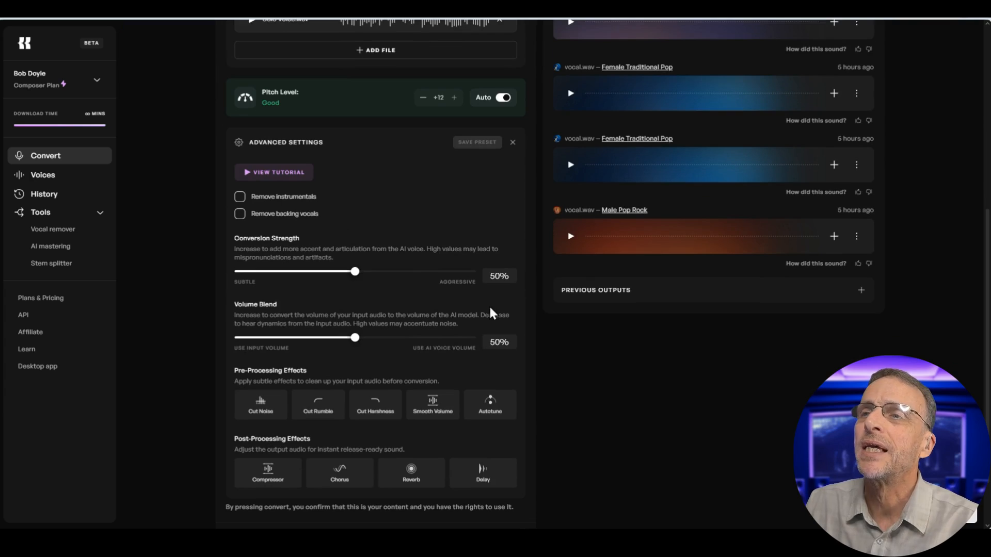
{"action": "scroll", "coordinate": [420, 436], "scroll_direction": "down", "scroll_amount": 1}
{"action": "left_click", "coordinate": [497, 483]}
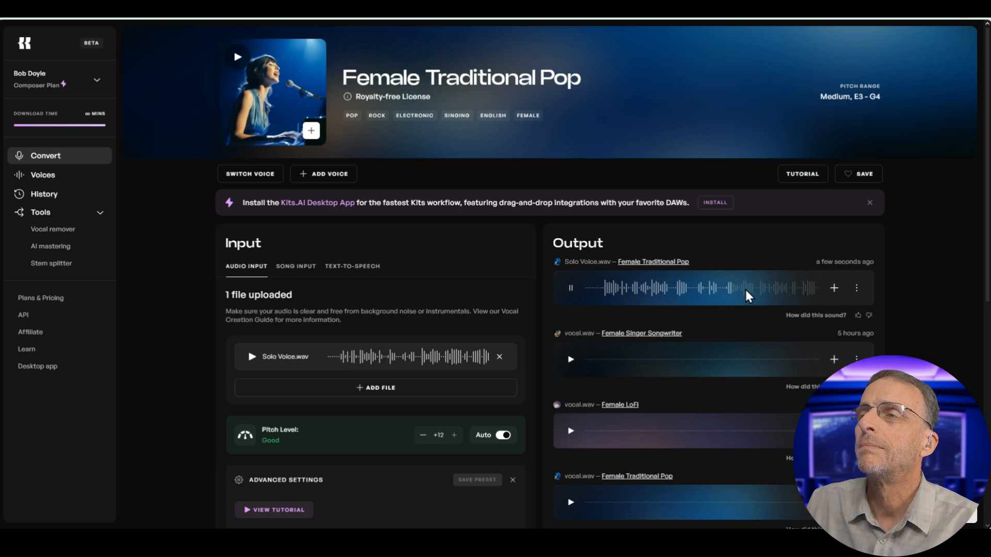
{"action": "left_click", "coordinate": [571, 289]}
Convert the vocal again with the Autotune pre-processing effect at strength 0.50, and compare the two Solo Voice.wav outputs by ear
{"action": "scroll", "coordinate": [516, 328], "scroll_direction": "down", "scroll_amount": 8}
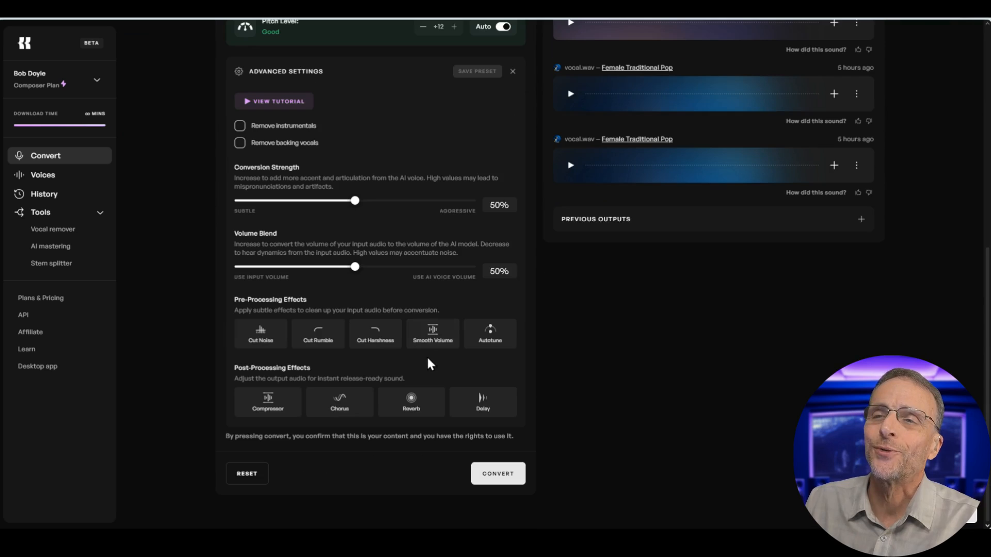
{"action": "left_click", "coordinate": [491, 334]}
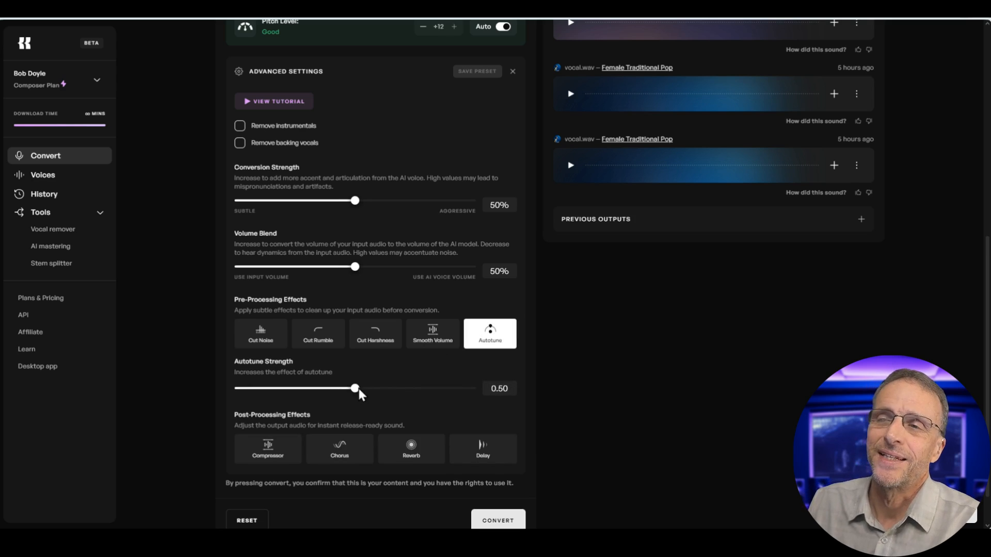
{"action": "left_click", "coordinate": [501, 521]}
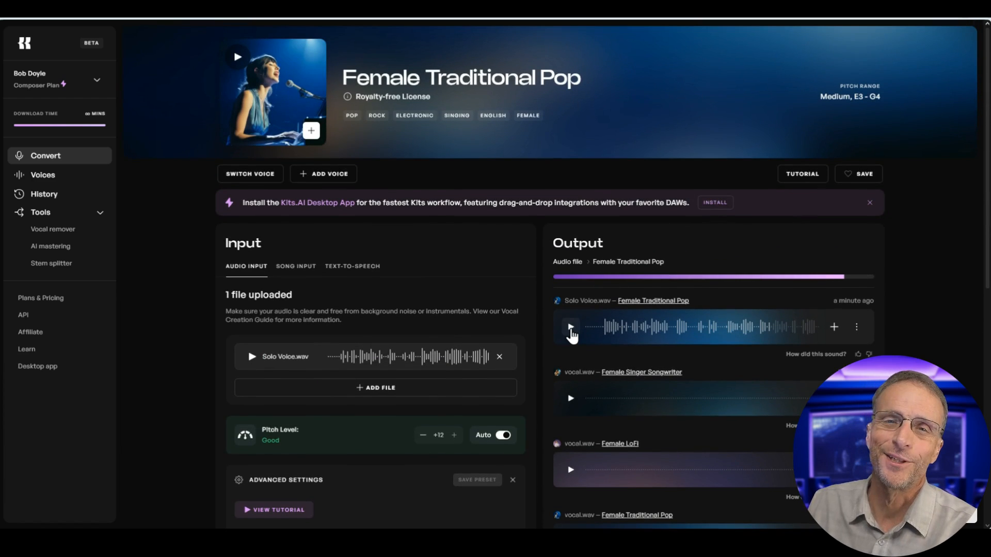
{"action": "left_click", "coordinate": [571, 327]}
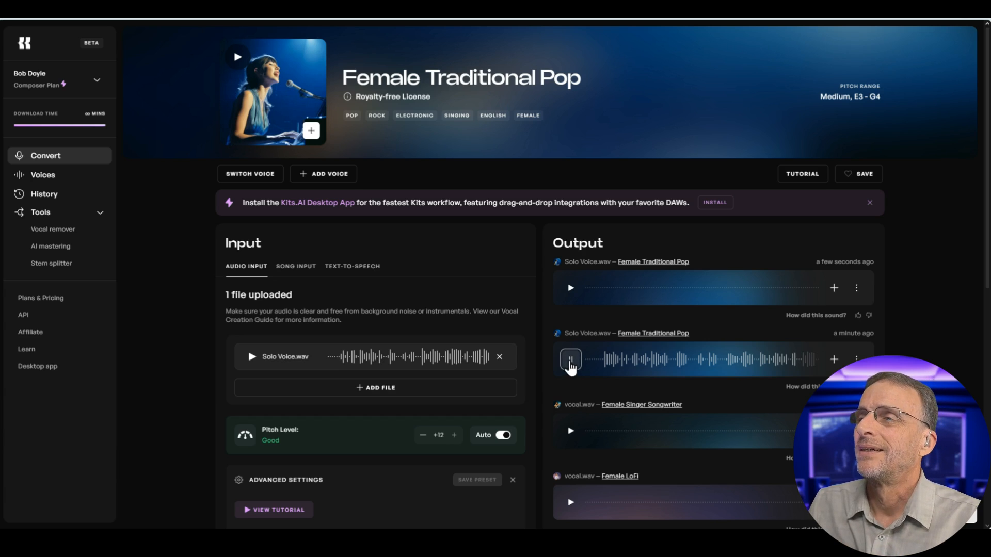
{"action": "left_click", "coordinate": [570, 288]}
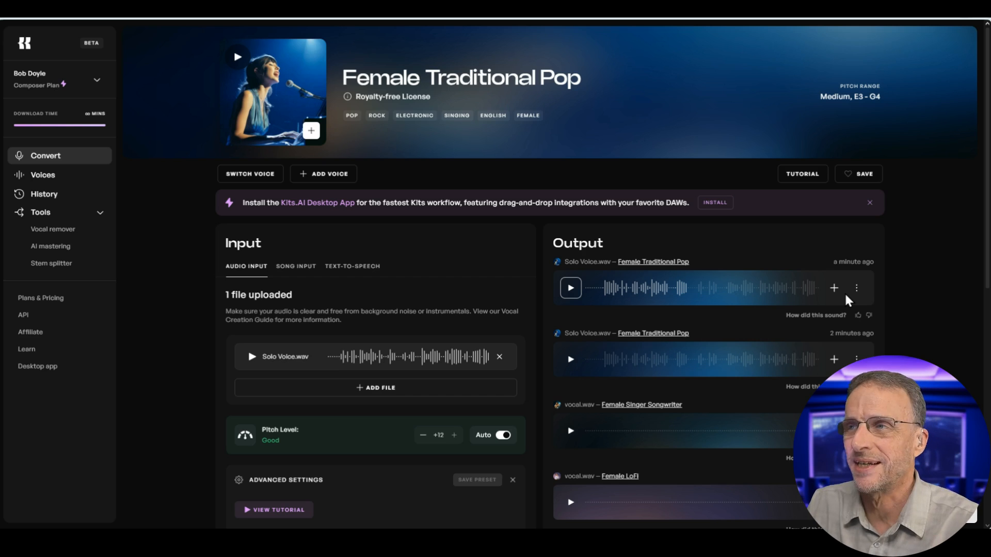
Bring the newest Female Traditional Pop conversion into the Adobe Audition session at the start of Track 3, and mute Track 2
{"action": "left_click", "coordinate": [835, 289]}
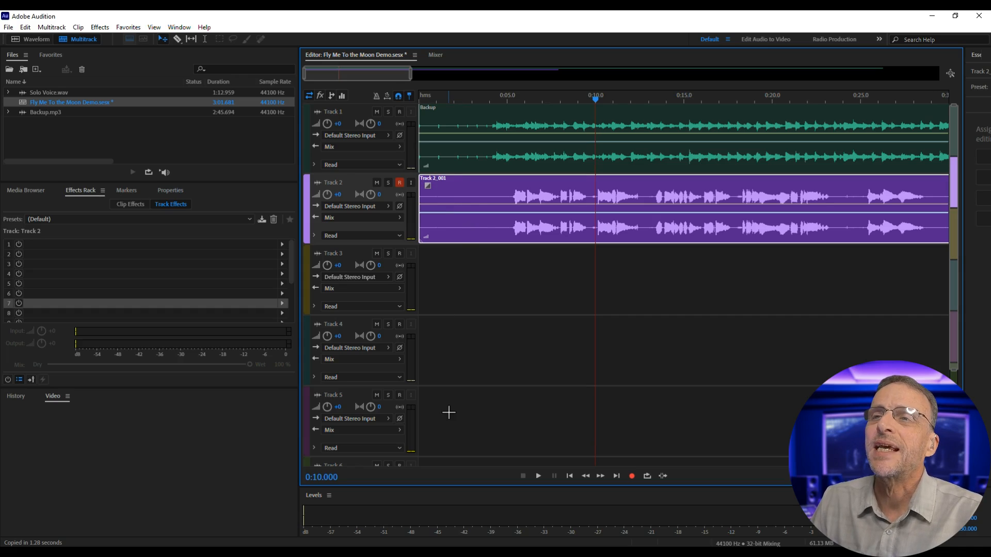
{"action": "left_click_drag", "start_coordinate": [449, 412], "coordinate": [449, 295]}
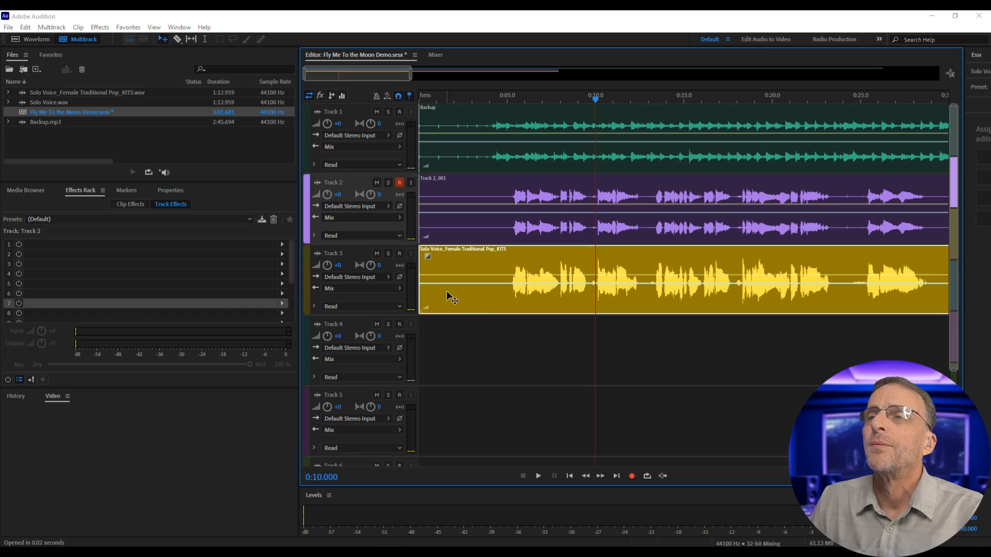
{"action": "left_click", "coordinate": [377, 183]}
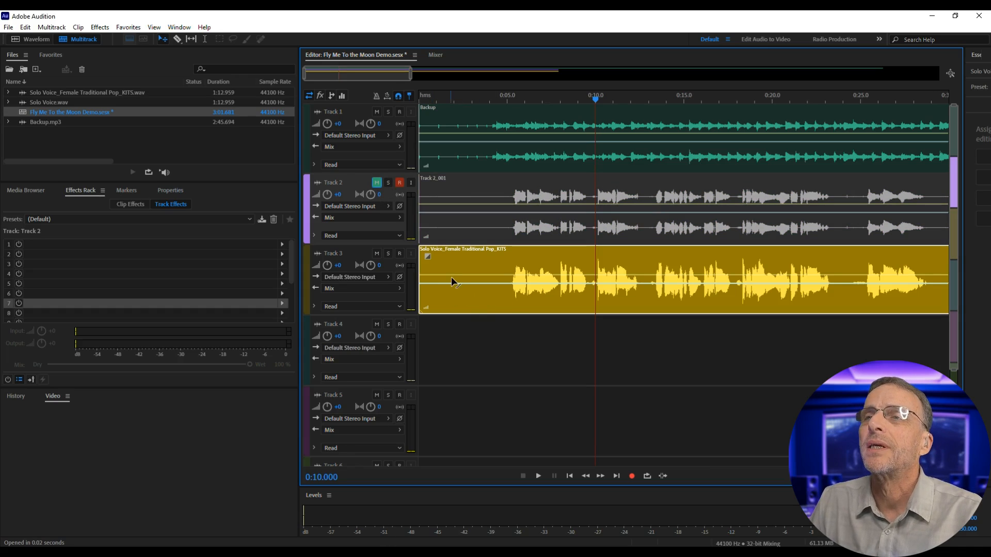
Play the backing with the converted vocal from about 5.3 seconds, and stop after a few phrases
{"action": "left_click", "coordinate": [514, 299]}
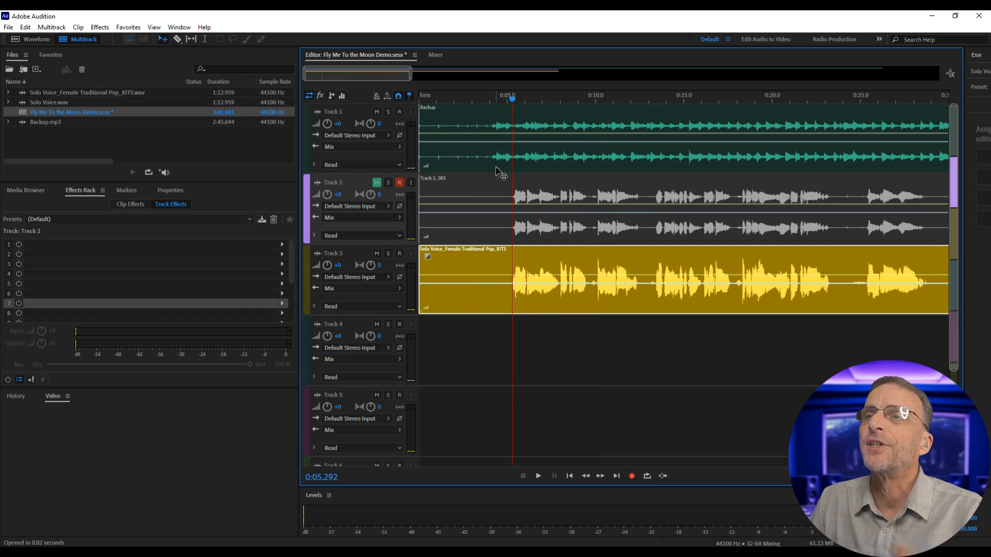
{"action": "left_click", "coordinate": [537, 476]}
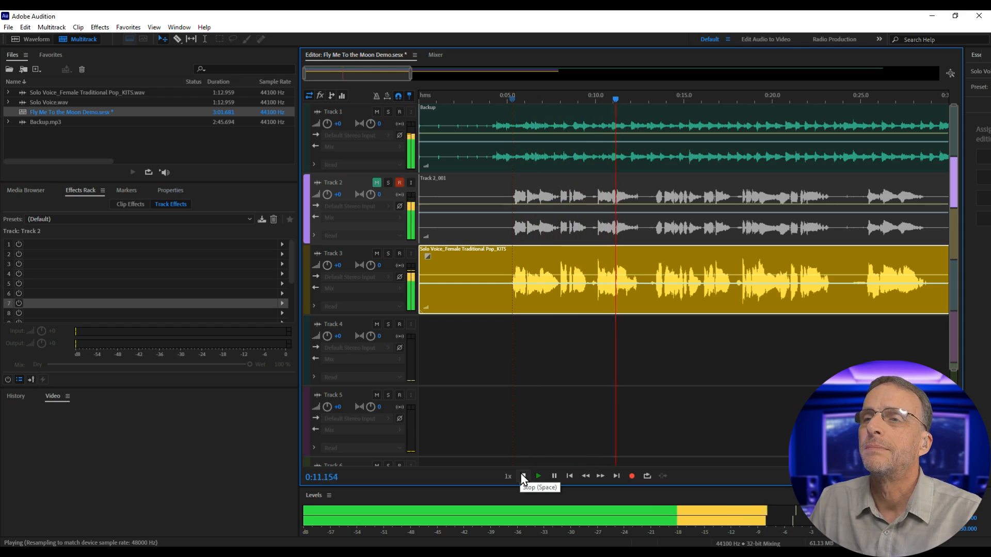
{"action": "left_click", "coordinate": [523, 477]}
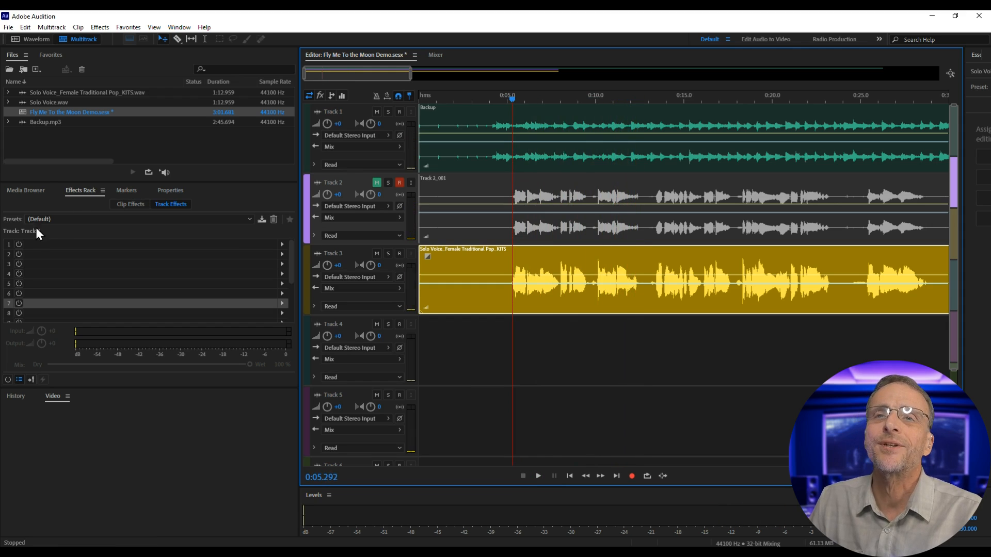
Add Studio Reverb with the Vocal Reverb (large) preset to the first effect slot of Track 3, and listen to the mix
{"action": "left_click", "coordinate": [20, 244]}
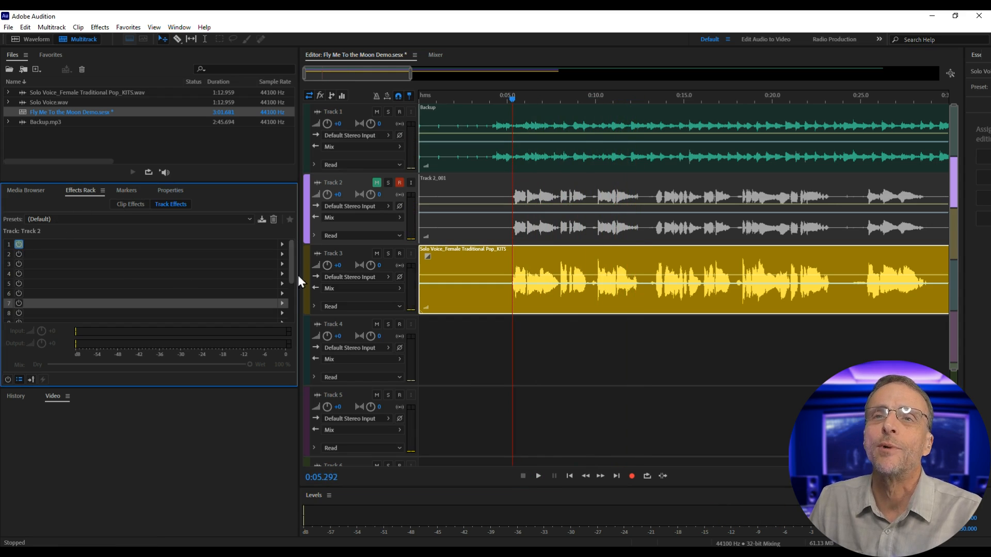
{"action": "left_click", "coordinate": [284, 244]}
{"action": "left_click", "coordinate": [539, 477]}
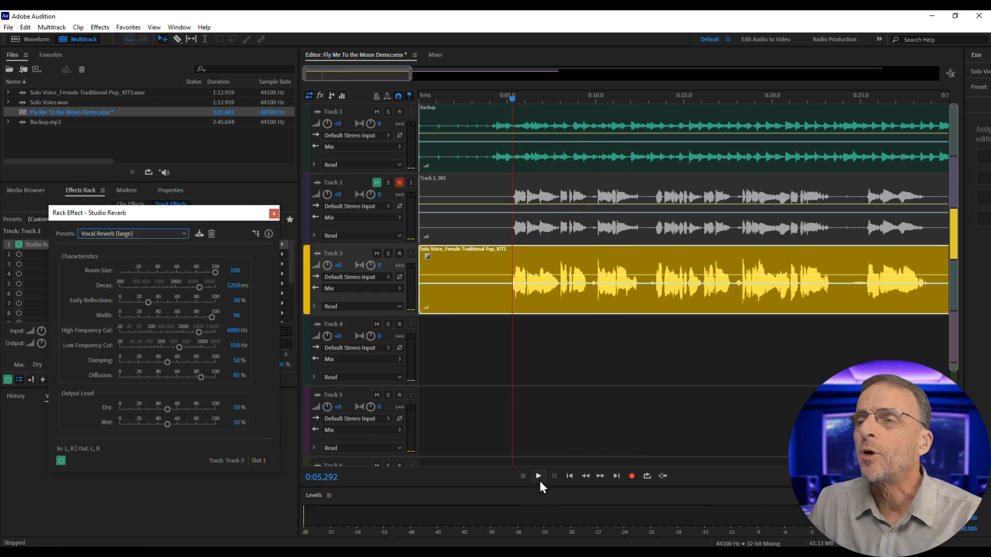
{"action": "left_click", "coordinate": [539, 478]}
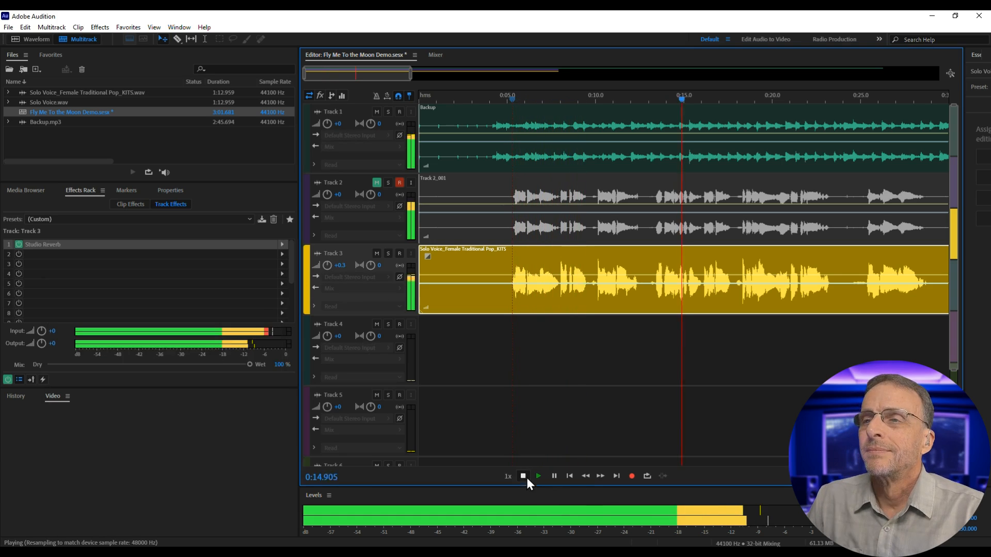
{"action": "left_click", "coordinate": [526, 479]}
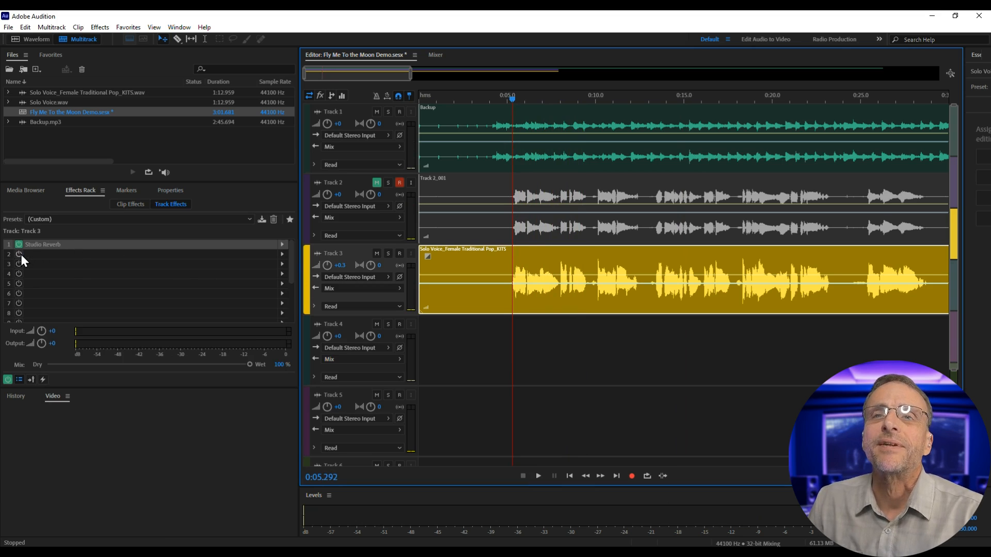
Add Dynamics Processing to the second effect slot of Track 3 and set its preset to Voice Over while listening to the mix
{"action": "left_click", "coordinate": [282, 254]}
{"action": "left_click", "coordinate": [538, 476]}
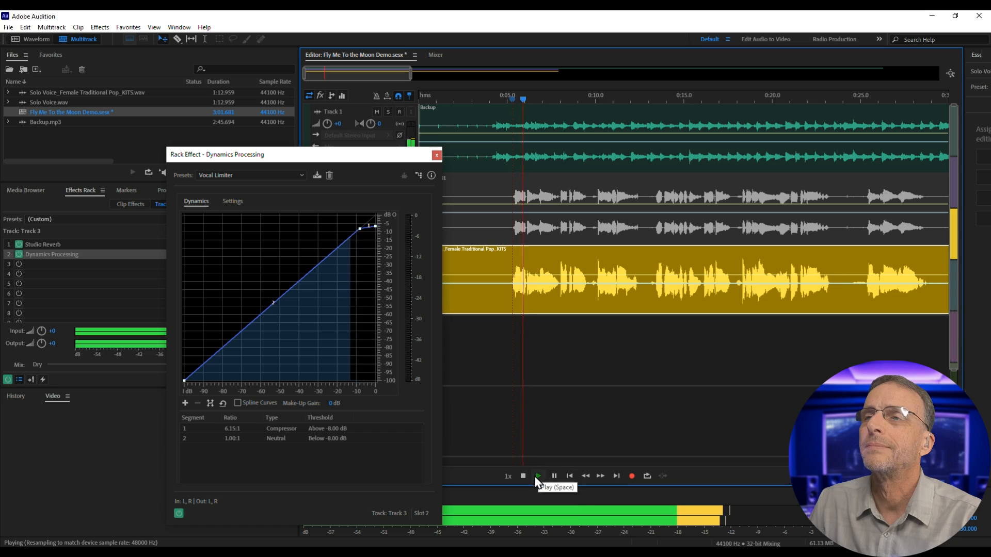
{"action": "left_click", "coordinate": [268, 175]}
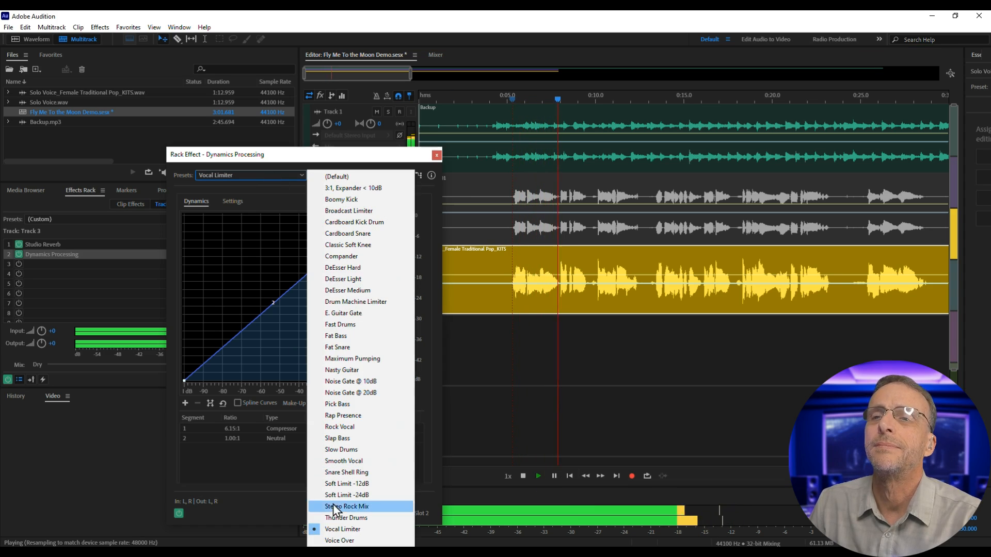
{"action": "left_click", "coordinate": [341, 541]}
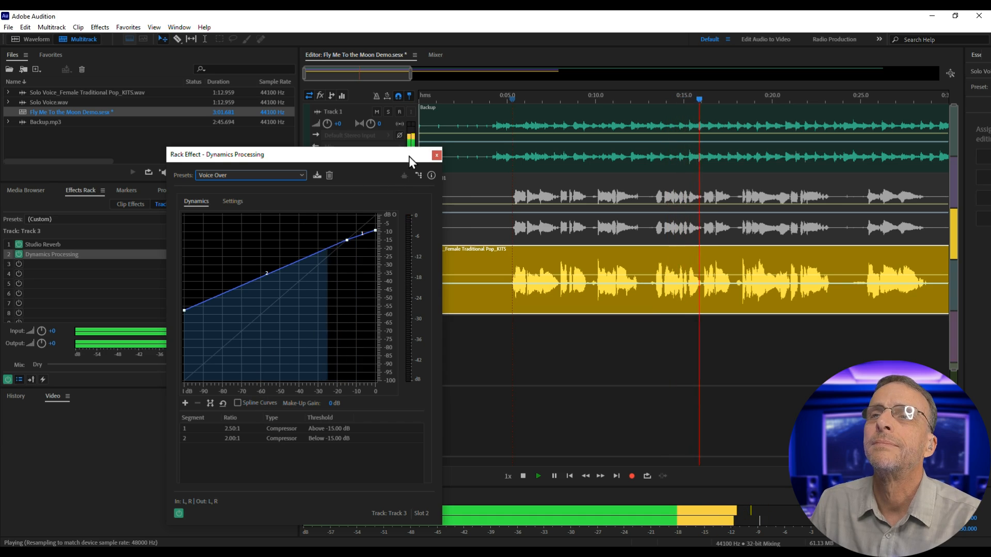
{"action": "left_click", "coordinate": [436, 154]}
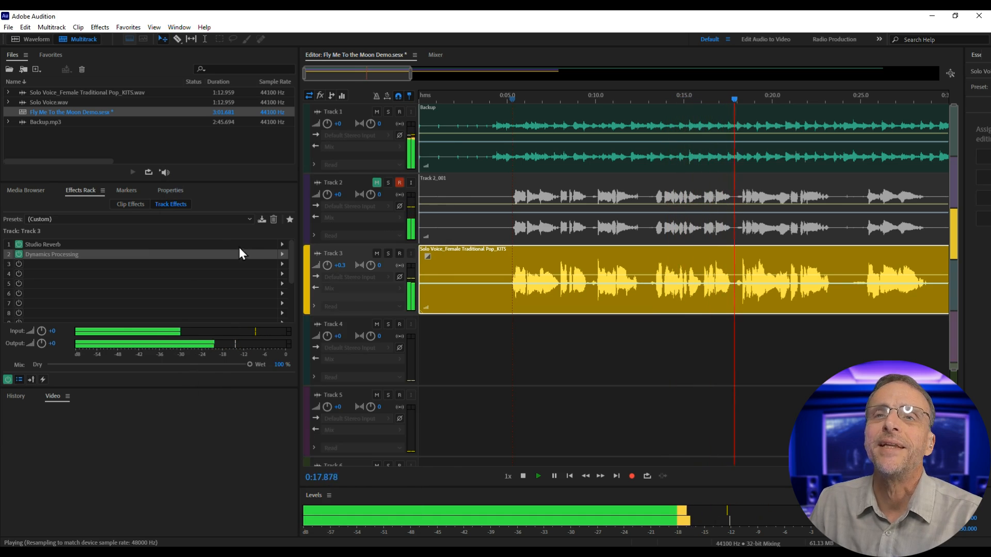
{"action": "left_click", "coordinate": [523, 476]}
Set the Wet output level of the Studio Reverb on Track 3 to 30.6%
{"action": "double_click", "coordinate": [135, 245]}
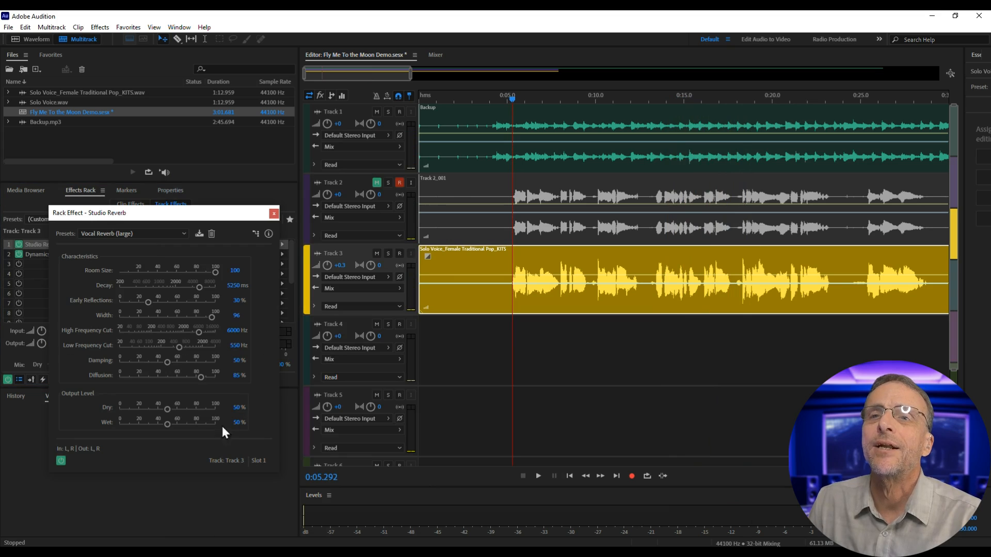
{"action": "left_click_drag", "start_coordinate": [153, 422], "coordinate": [149, 423]}
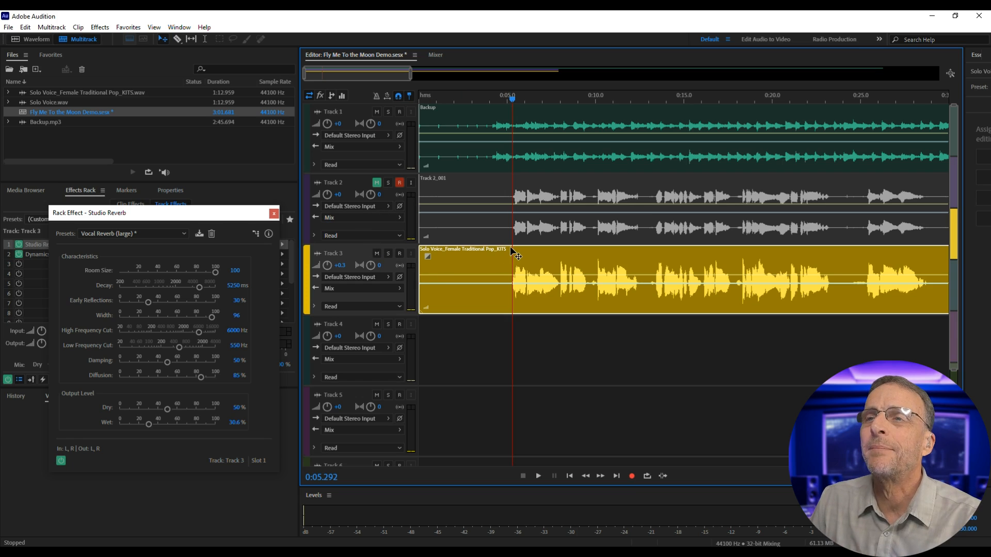
Move the converted vocal clip from Track 3 to the start of Track 4, and mute Track 4
{"action": "left_click_drag", "start_coordinate": [510, 267], "coordinate": [505, 341]}
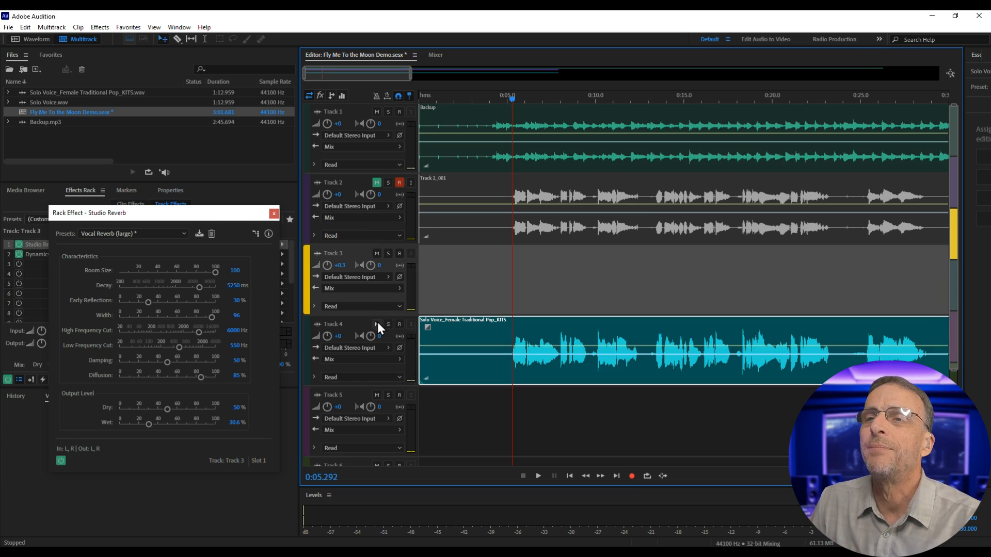
{"action": "left_click", "coordinate": [377, 324]}
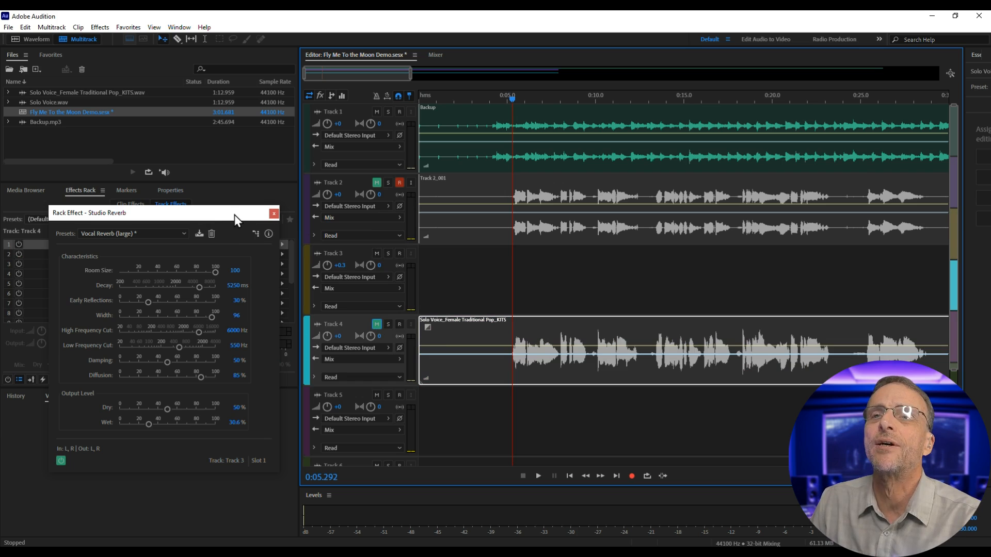
Close the Studio Reverb settings, switch to Kits.AI, preview Female Breathy Ballad and Female Gospel, and select the Female Gospel voice
{"action": "left_click", "coordinate": [273, 213]}
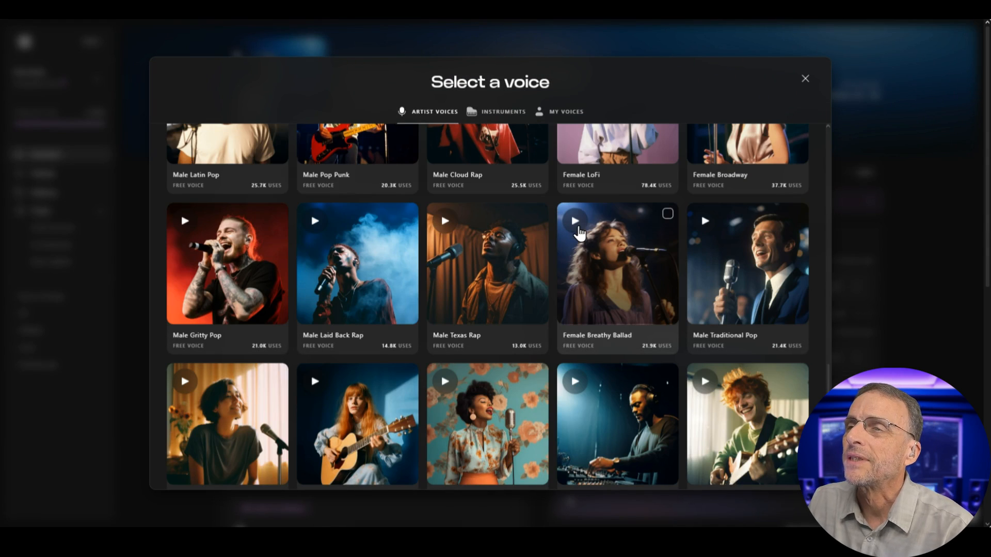
{"action": "left_click", "coordinate": [577, 228]}
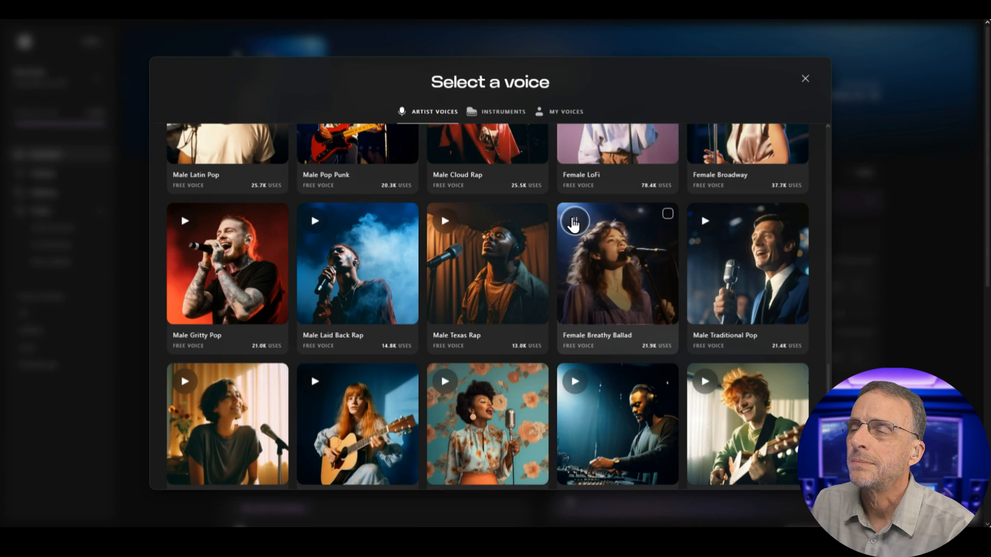
{"action": "left_click", "coordinate": [574, 224]}
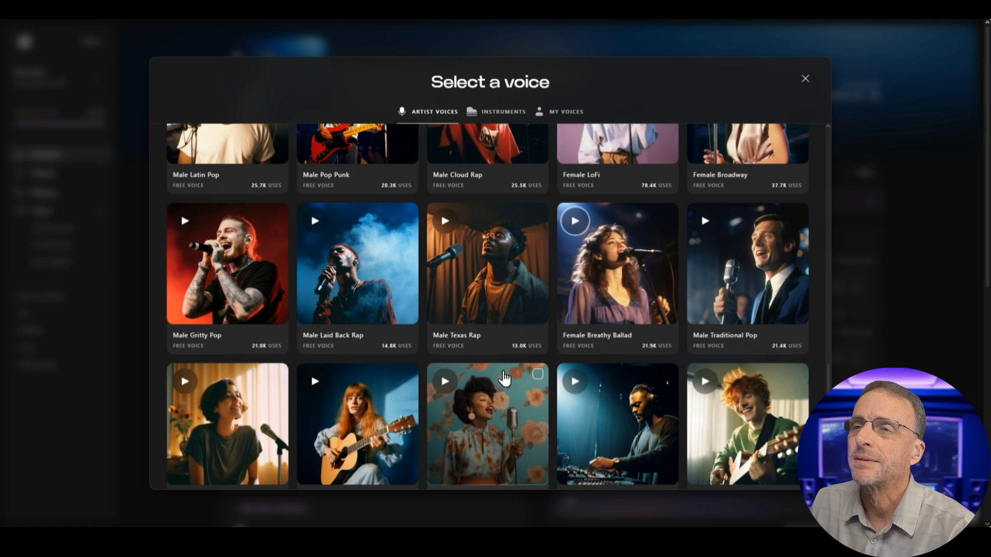
{"action": "left_click", "coordinate": [447, 384]}
{"action": "scroll", "coordinate": [498, 356], "scroll_direction": "down", "scroll_amount": 2}
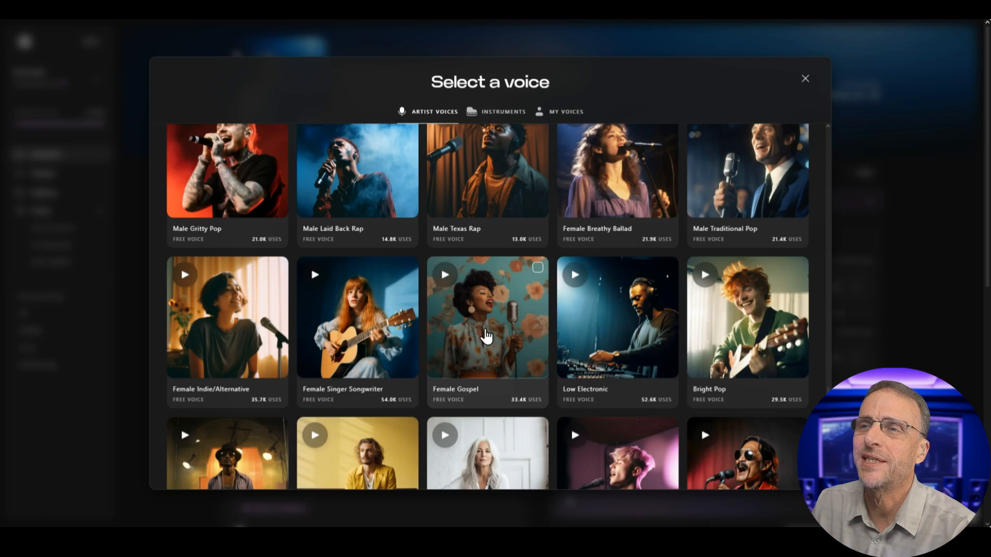
{"action": "left_click", "coordinate": [486, 335]}
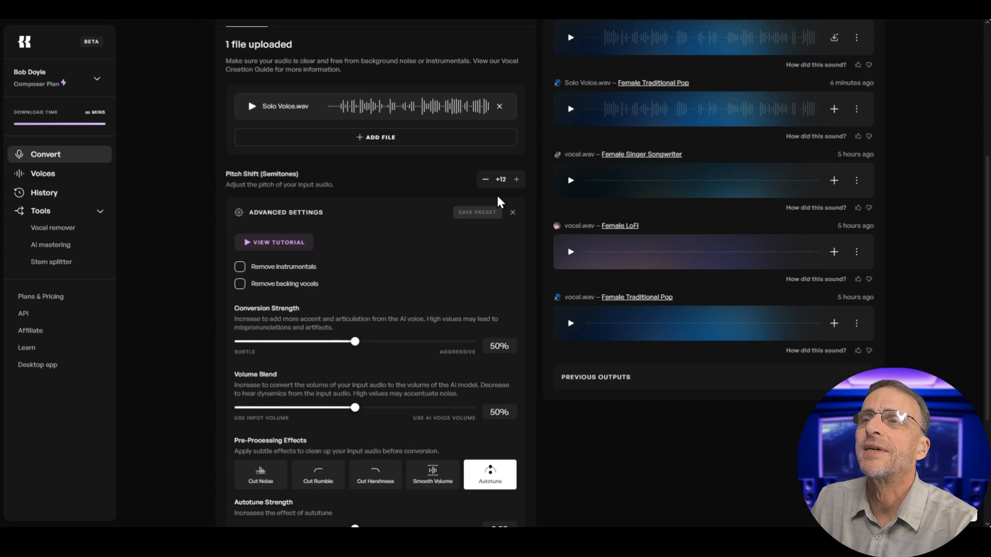
Convert Solo Voice.wav to the Female Gospel voice with a +12 semitone pitch shift and Autotune, and download the result
{"action": "scroll", "coordinate": [505, 200], "scroll_direction": "down", "scroll_amount": 4}
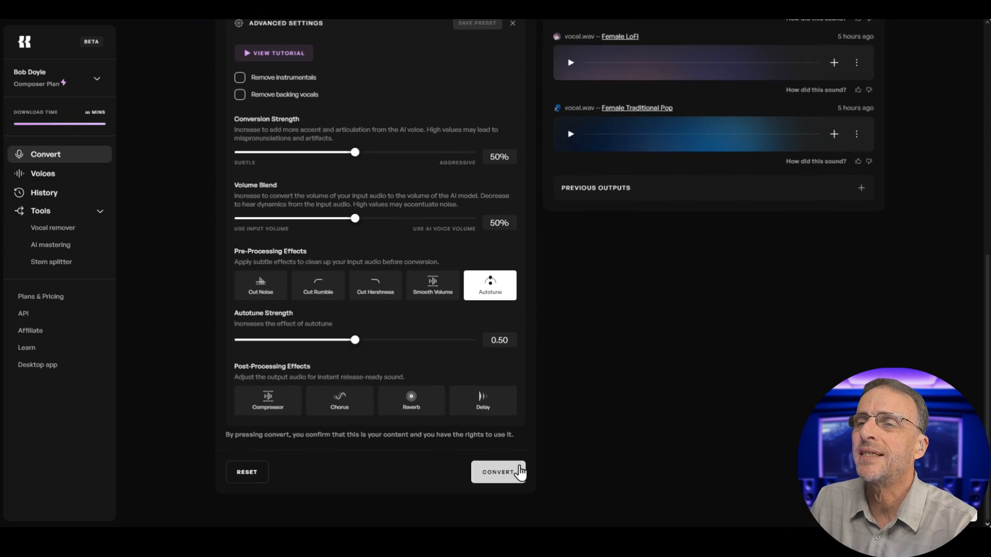
{"action": "left_click", "coordinate": [504, 474]}
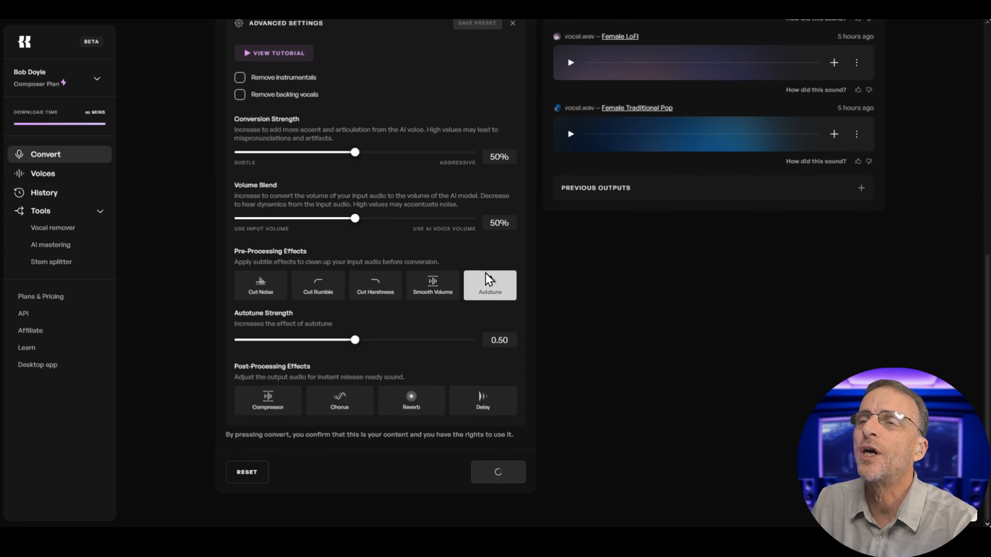
{"action": "left_click", "coordinate": [488, 283]}
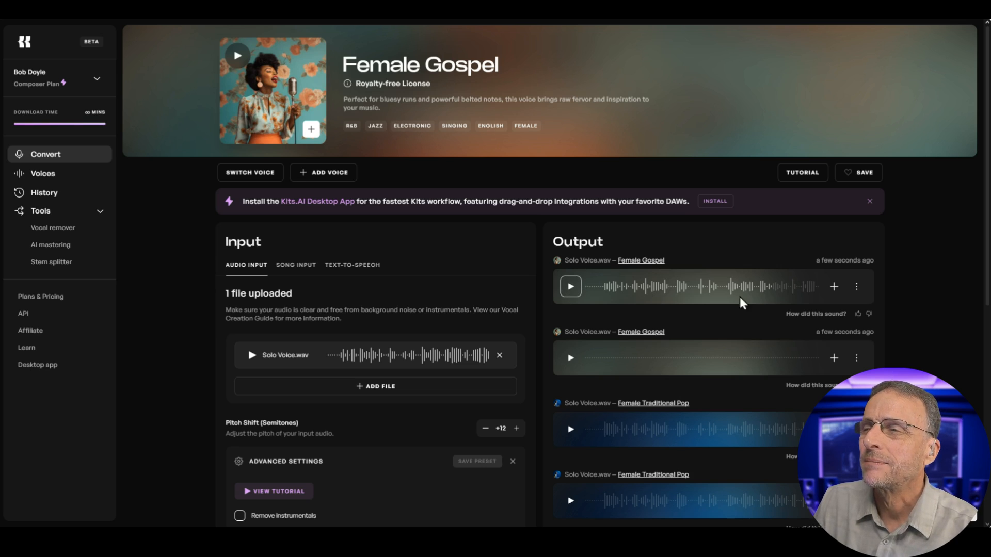
{"action": "left_click", "coordinate": [836, 288]}
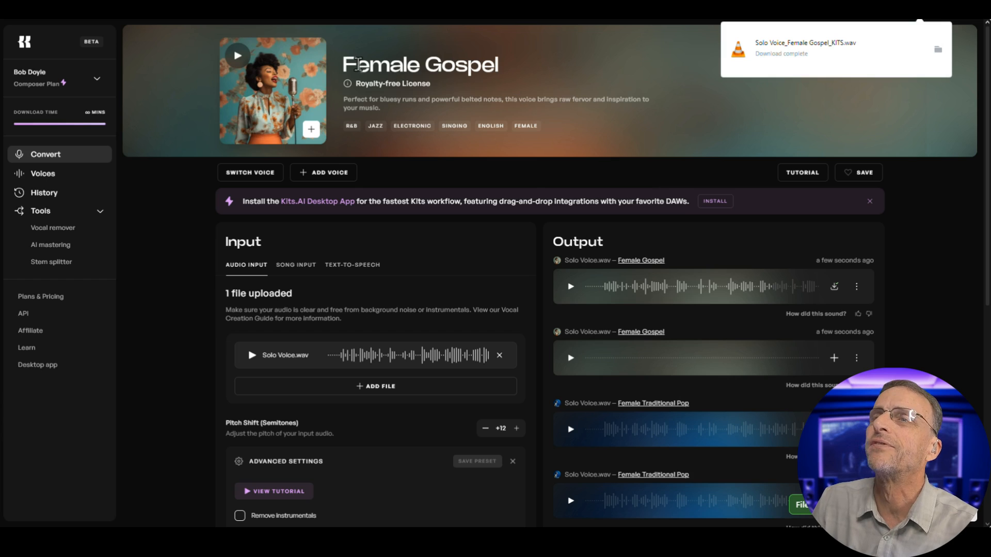
Switch the conversion voice to Female Jazz after browsing My Voices and previewing Female Jazz among the artist voices
{"action": "left_click", "coordinate": [270, 171]}
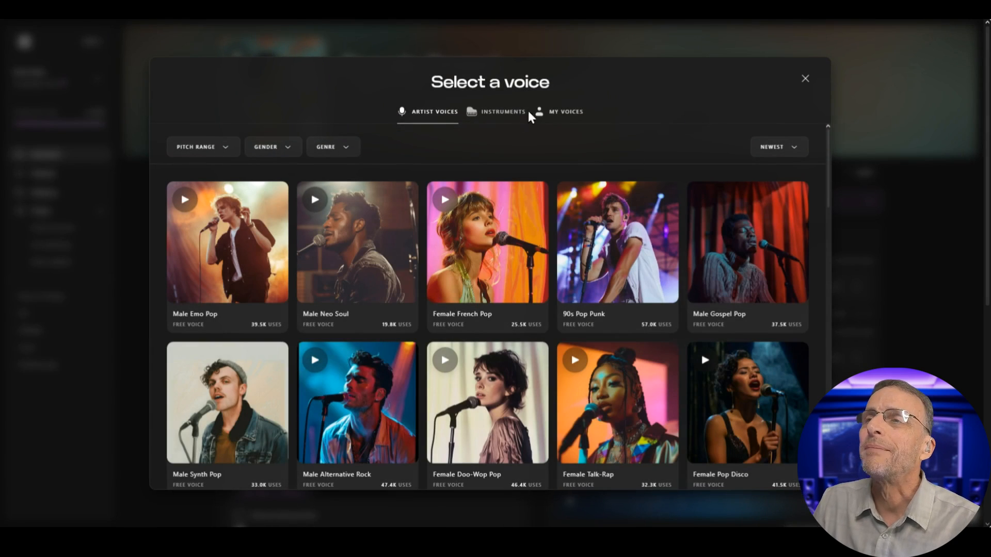
{"action": "left_click", "coordinate": [560, 121]}
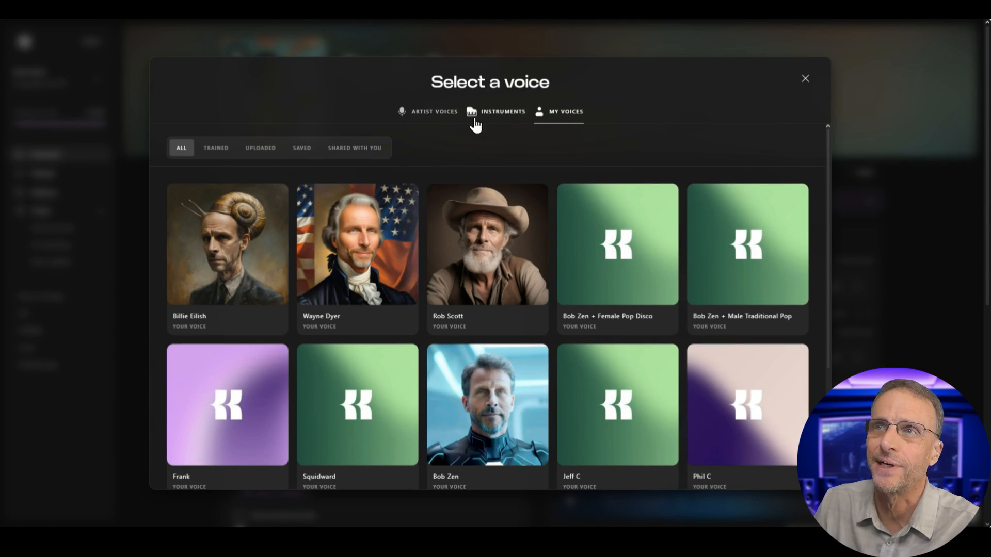
{"action": "left_click", "coordinate": [422, 114]}
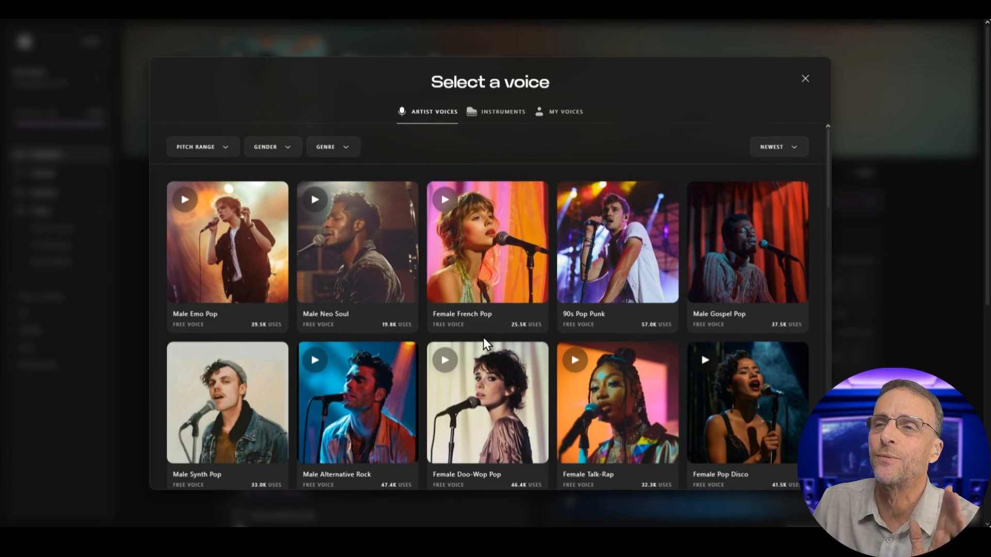
{"action": "scroll", "coordinate": [484, 337], "scroll_direction": "down", "scroll_amount": 3}
{"action": "scroll", "coordinate": [484, 341], "scroll_direction": "down", "scroll_amount": 4}
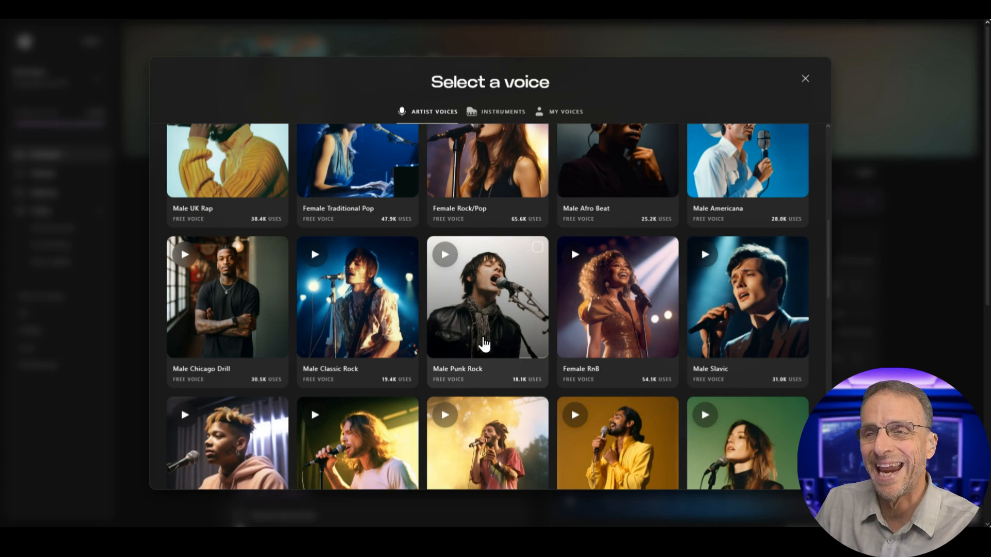
{"action": "scroll", "coordinate": [484, 339], "scroll_direction": "down", "scroll_amount": 10}
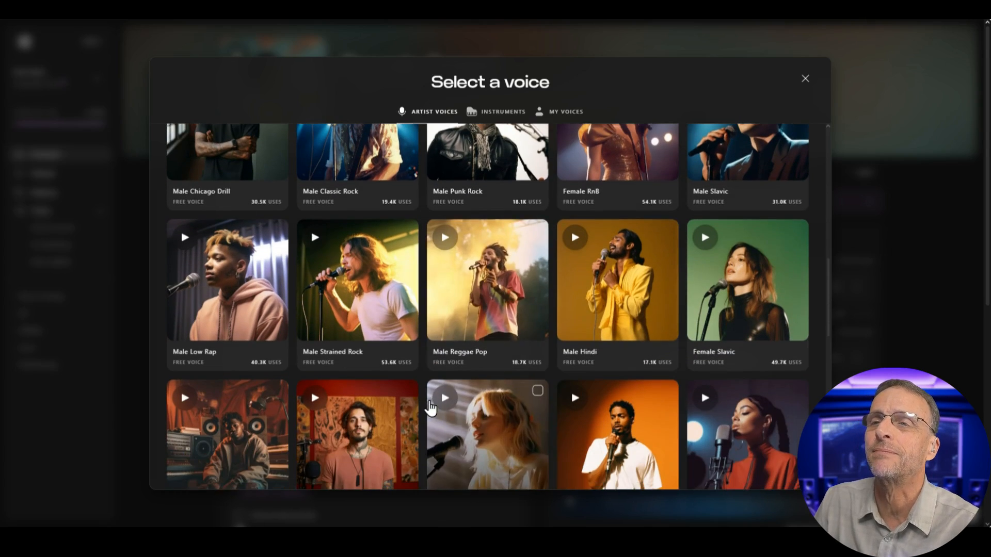
{"action": "left_click", "coordinate": [446, 346]}
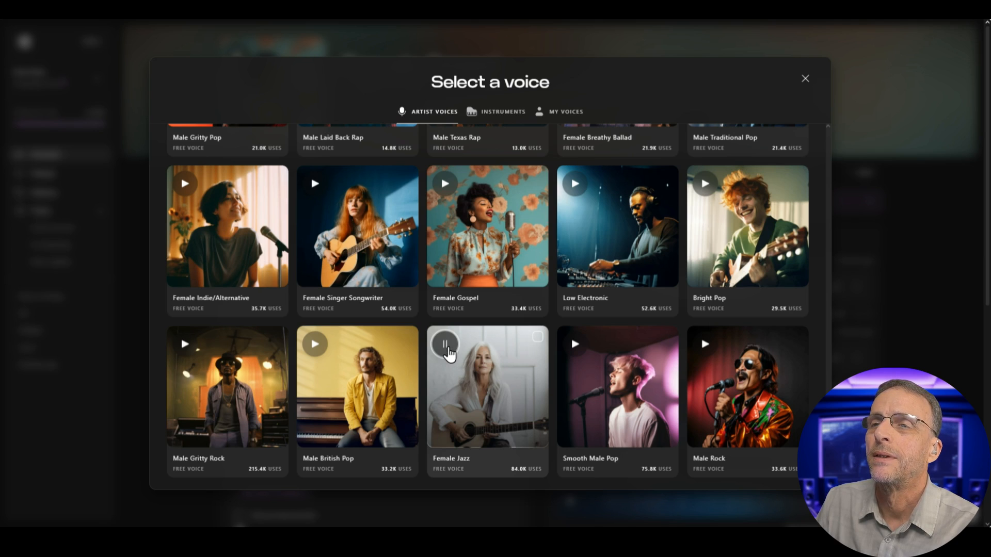
{"action": "left_click", "coordinate": [447, 350]}
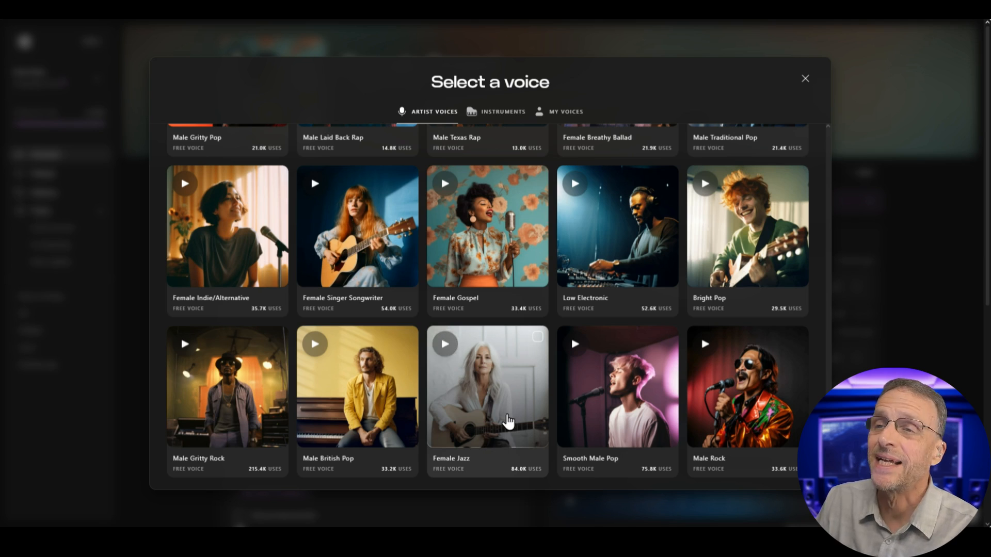
{"action": "left_click", "coordinate": [504, 420]}
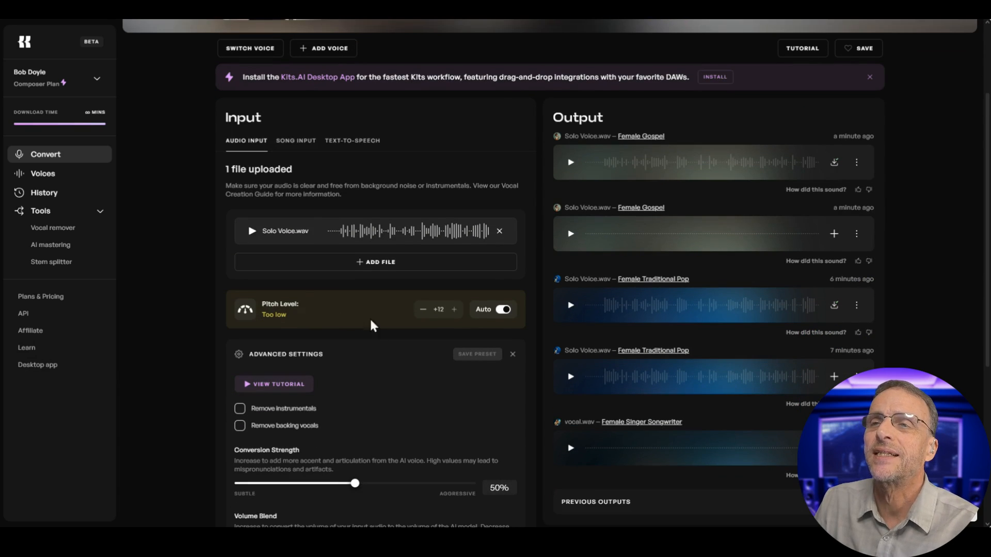
Convert Solo Voice.wav to Female Jazz with automatic pitch off and the pitch level at +12, and download the result
{"action": "left_click", "coordinate": [503, 310]}
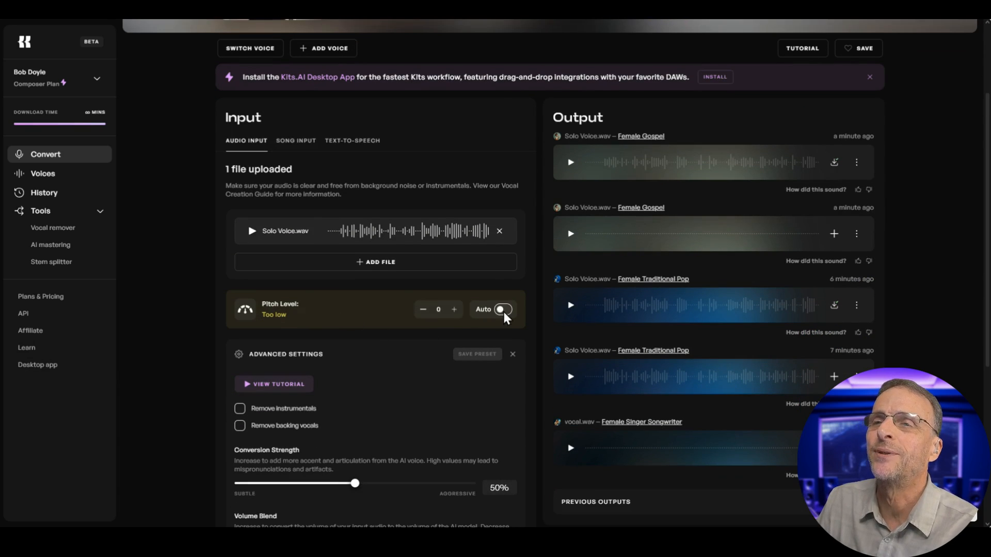
{"action": "left_click", "coordinate": [455, 310]}
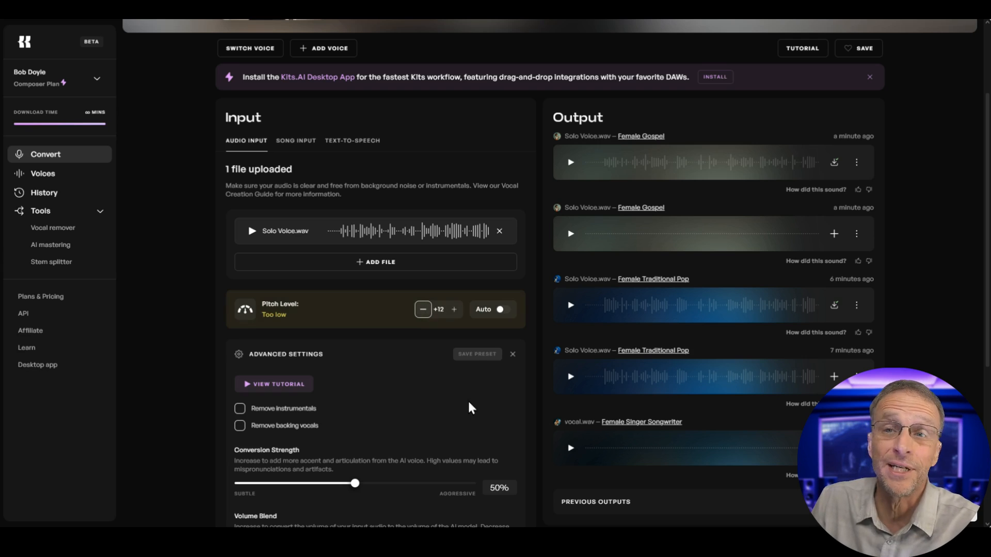
{"action": "scroll", "coordinate": [457, 354], "scroll_direction": "down", "scroll_amount": 5}
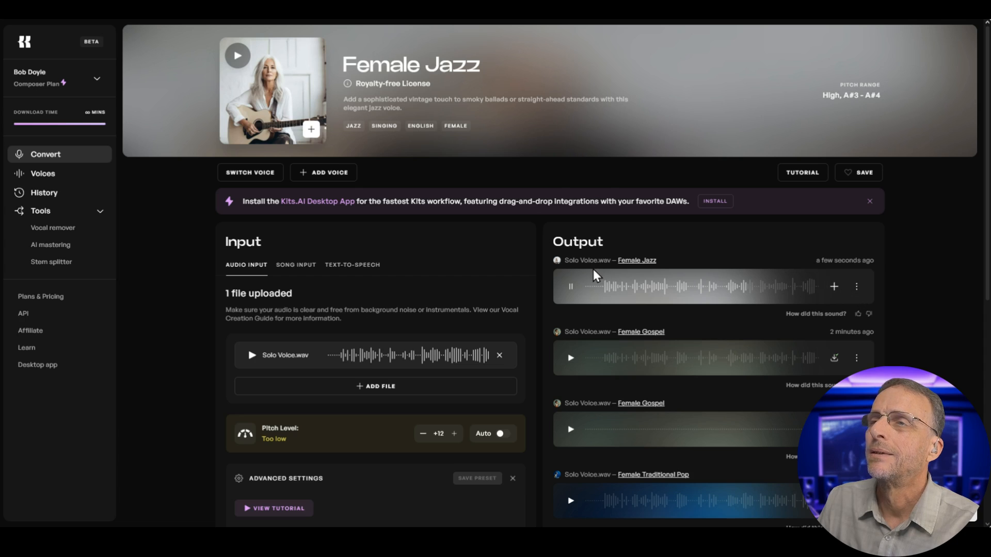
{"action": "left_click", "coordinate": [571, 287]}
{"action": "left_click", "coordinate": [834, 287]}
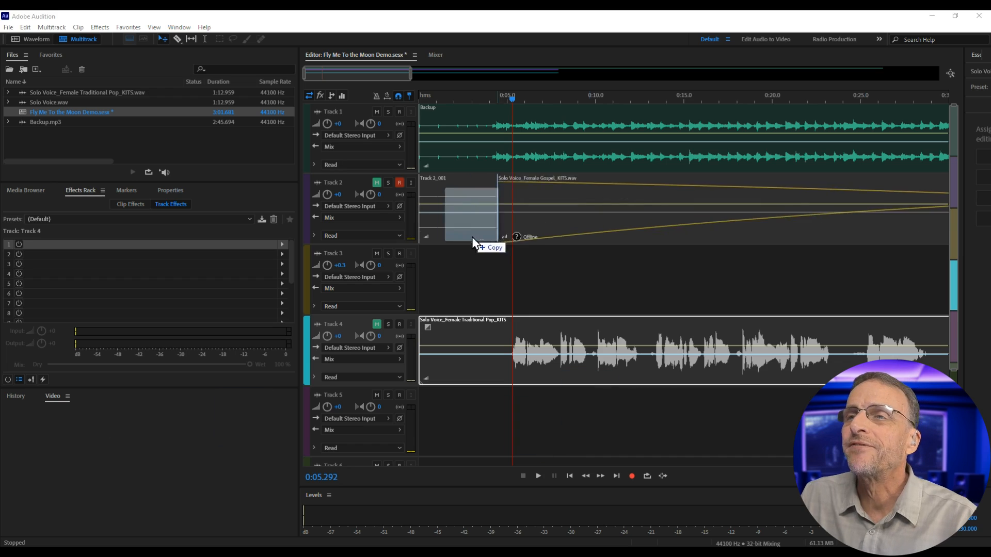
In Adobe Audition, place Solo Voice_Female Gospel_KITS.wav at the start of Track 3 and listen to the mix
{"action": "left_click_drag", "start_coordinate": [471, 239], "coordinate": [417, 285]}
{"action": "left_click", "coordinate": [539, 476]}
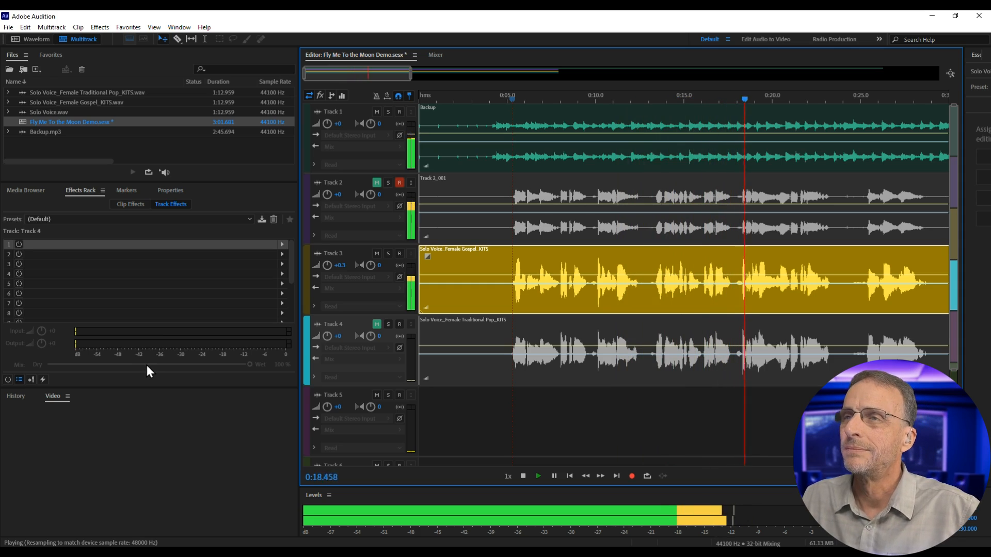
{"action": "left_click", "coordinate": [523, 476]}
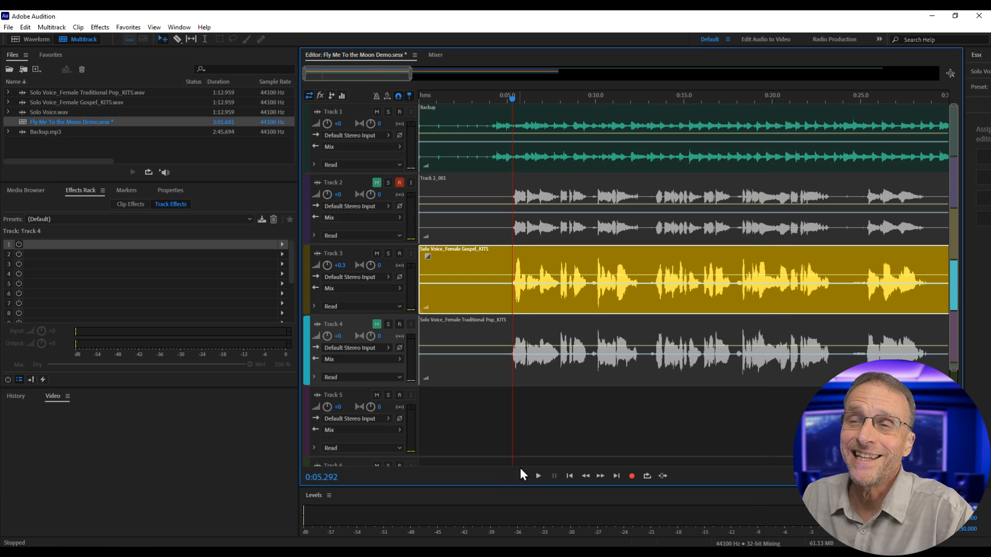
Move the Female Gospel clip to the start of Track 5, and place Solo Voice_Female Jazz_KITS.wav at the start of Track 3
{"action": "left_click_drag", "start_coordinate": [467, 264], "coordinate": [461, 305]}
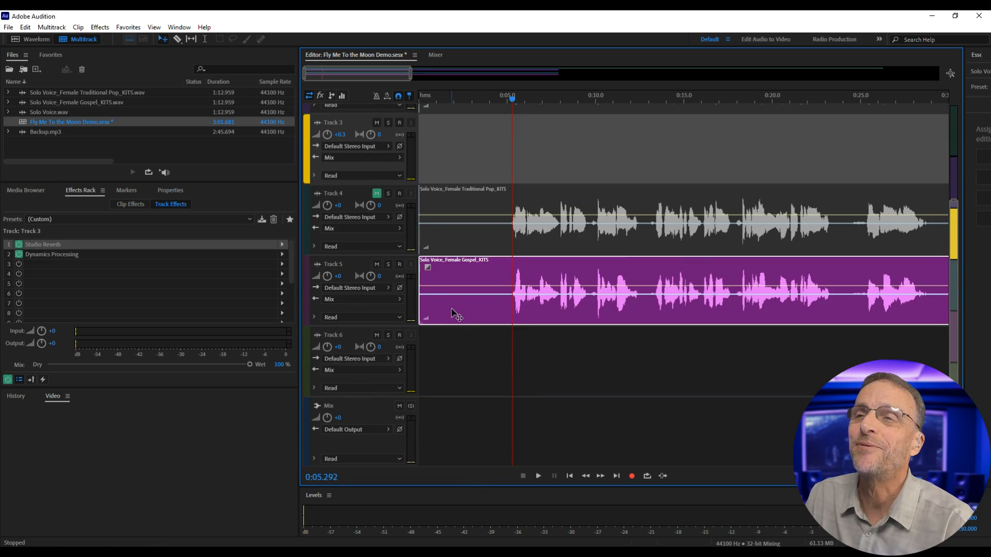
{"action": "scroll", "coordinate": [521, 393], "scroll_direction": "up", "scroll_amount": 3}
{"action": "left_click_drag", "start_coordinate": [0, 408], "coordinate": [364, 274]}
Play the mix, set the volume of Track 3 to -1.8, and compare the sound with Track 5 muted and unmuted
{"action": "left_click", "coordinate": [537, 476]}
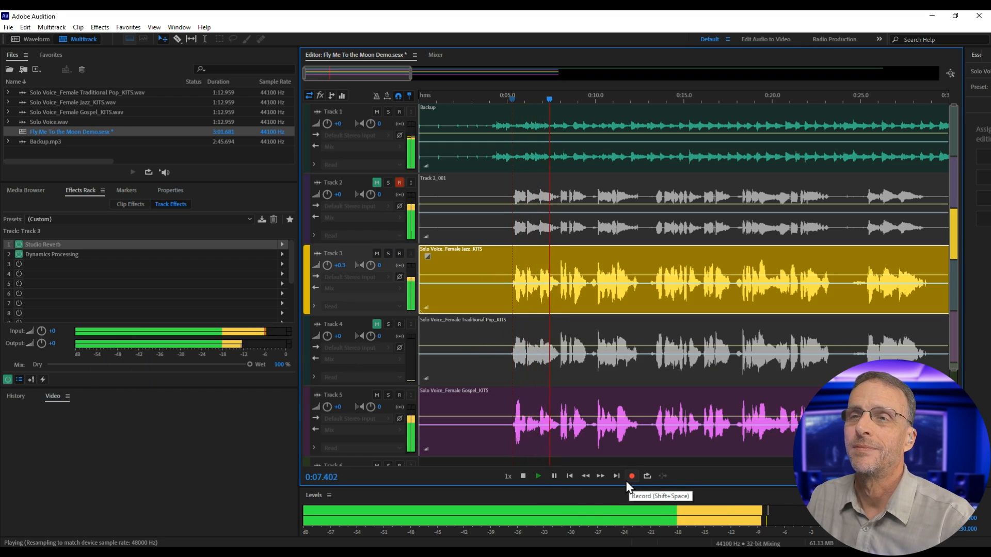
{"action": "left_click_drag", "start_coordinate": [328, 265], "coordinate": [319, 266]}
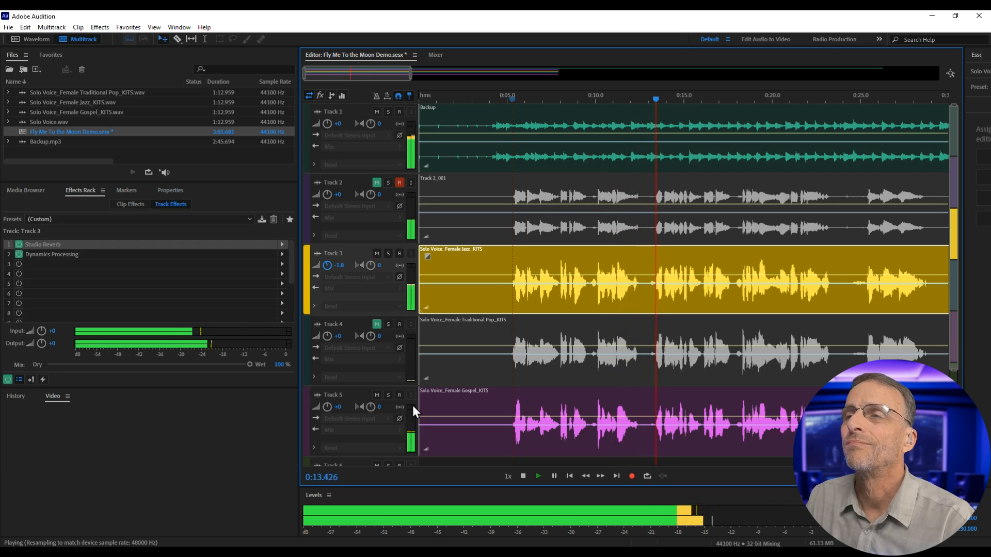
{"action": "left_click", "coordinate": [377, 395]}
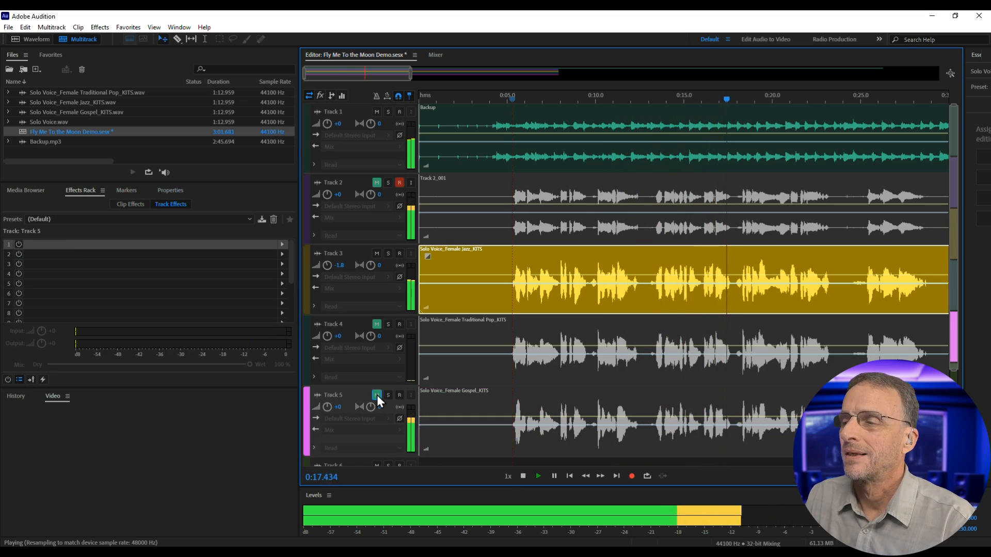
{"action": "left_click", "coordinate": [377, 395]}
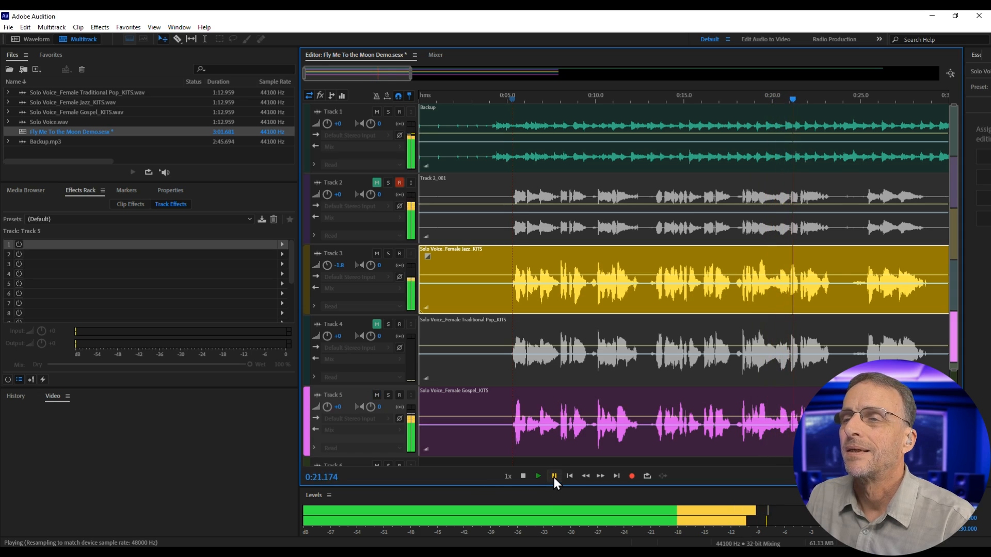
Compare the mix with Track 4 unmuted, with Tracks 4 and 5 muted, and with all three converted voices playing together
{"action": "left_click", "coordinate": [376, 324]}
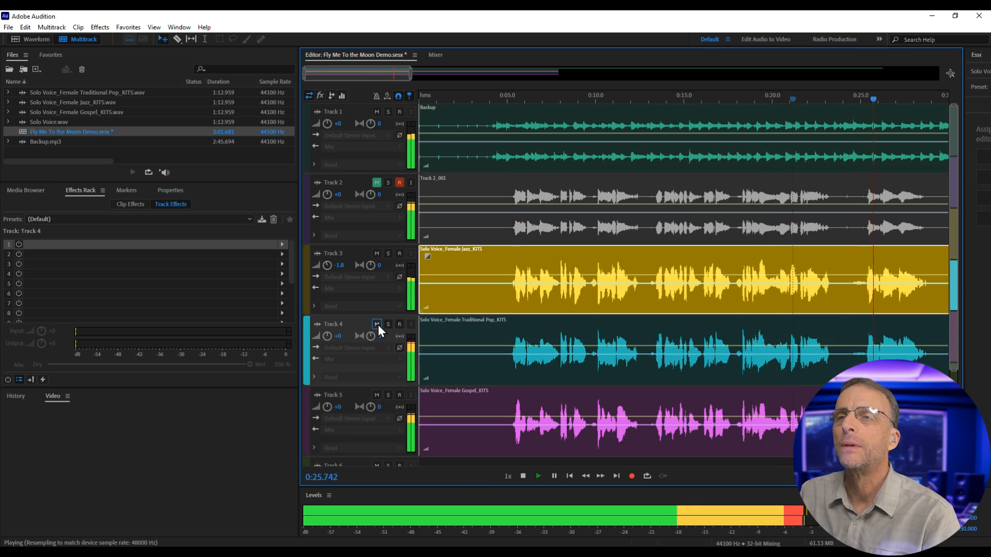
{"action": "left_click", "coordinate": [378, 325]}
{"action": "left_click", "coordinate": [377, 394]}
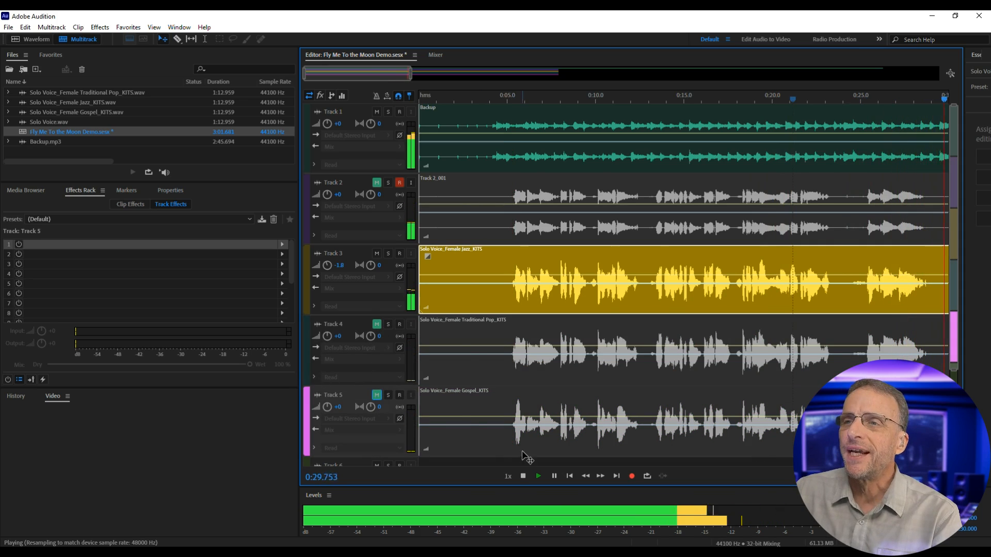
{"action": "left_click", "coordinate": [523, 476]}
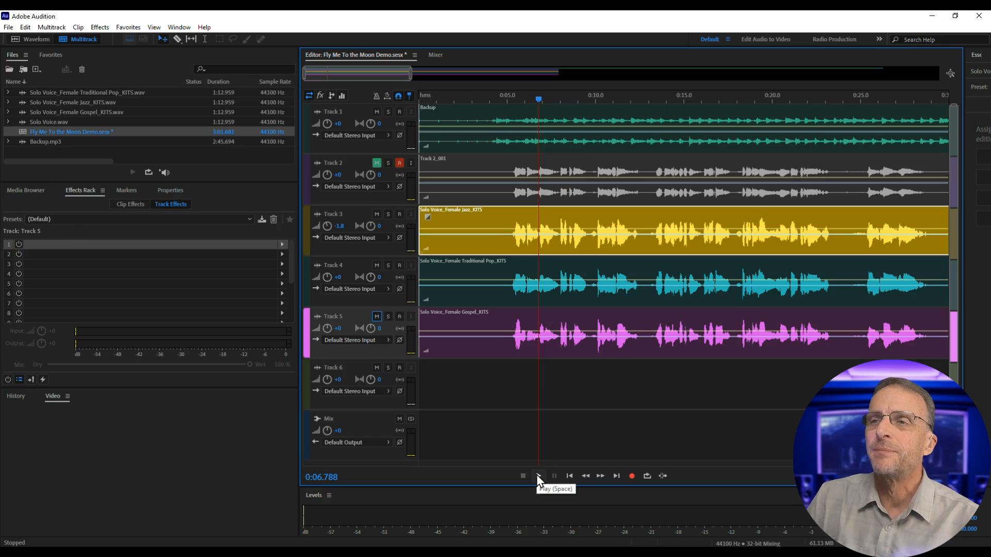
{"action": "left_click", "coordinate": [539, 477]}
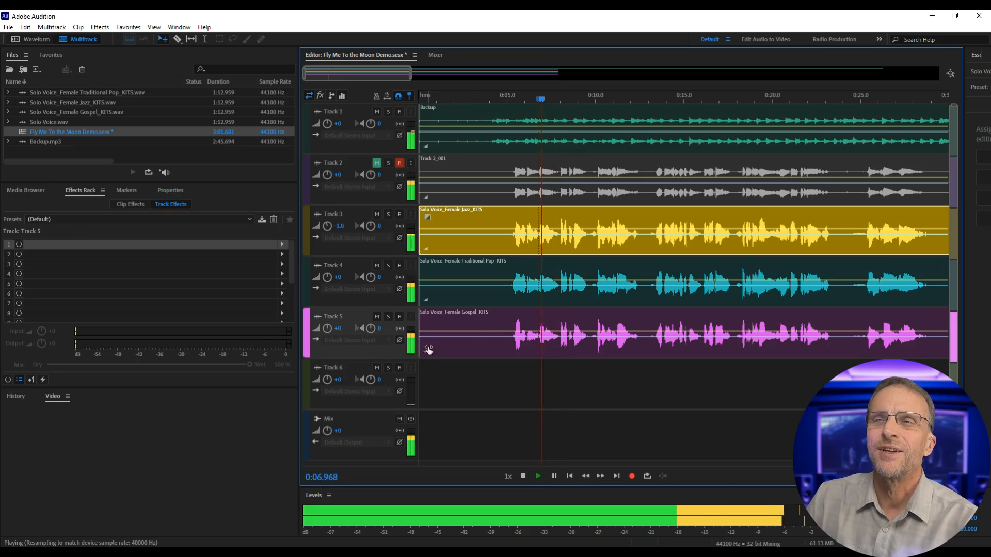
{"action": "left_click", "coordinate": [523, 476]}
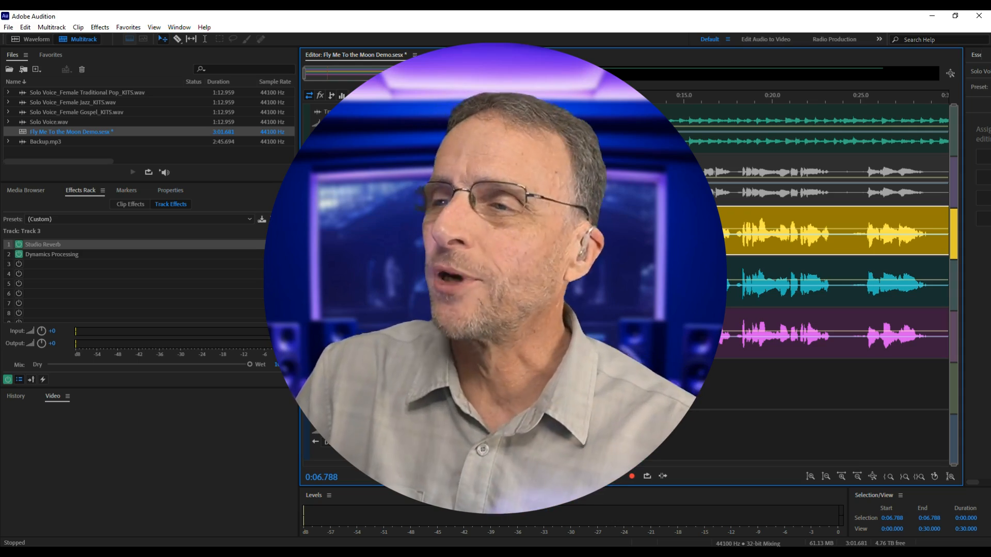
Delete the Female Gospel clip from Track 5 and the Female Traditional Pop clip from Track 4
{"action": "left_click", "coordinate": [493, 354]}
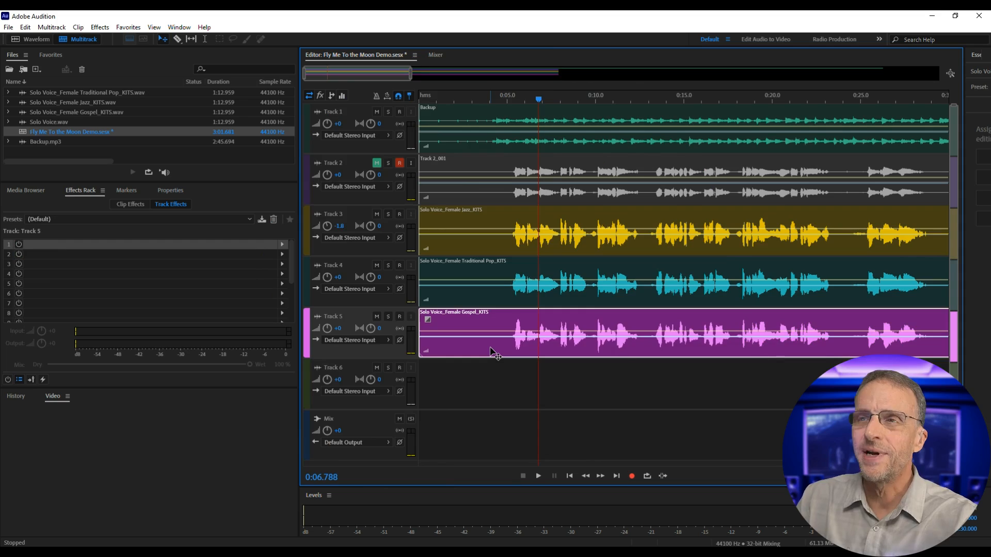
{"action": "key", "text": "Delete"}
{"action": "left_click", "coordinate": [516, 297]}
{"action": "key", "text": "Delete"}
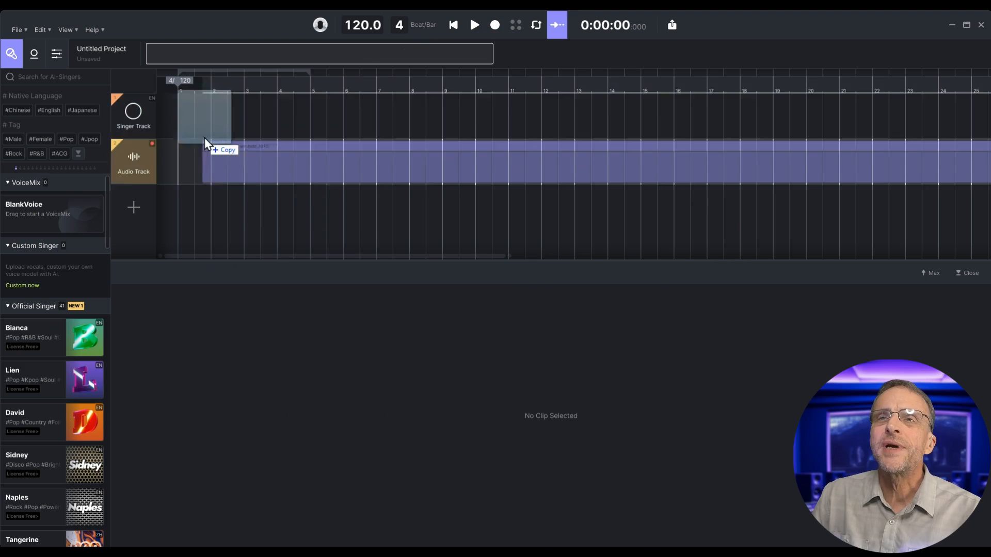
Place the Female Jazz vocal clip at the start of the Singer Track and convert it to an English MIDI clip, applying its pitch
{"action": "left_click_drag", "start_coordinate": [204, 141], "coordinate": [177, 129]}
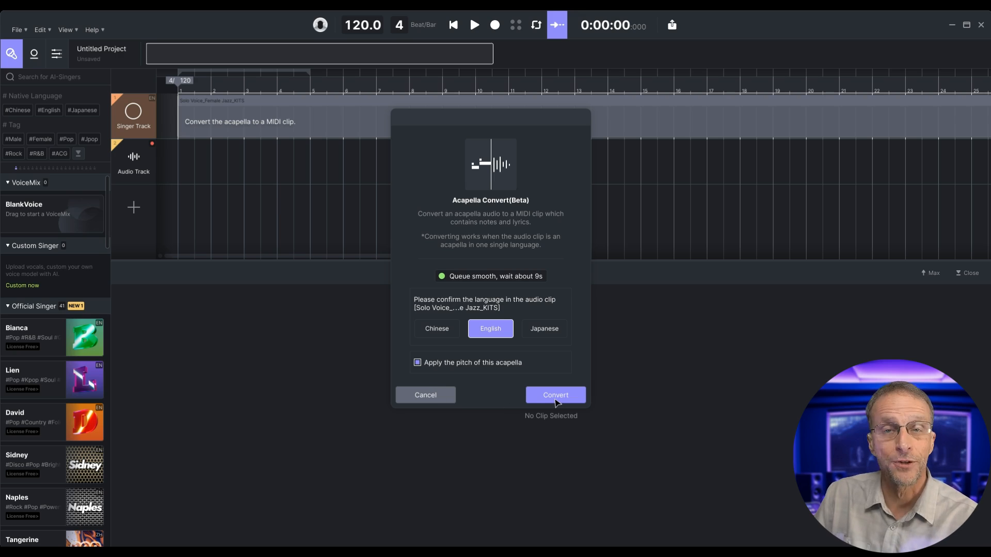
{"action": "left_click", "coordinate": [556, 396]}
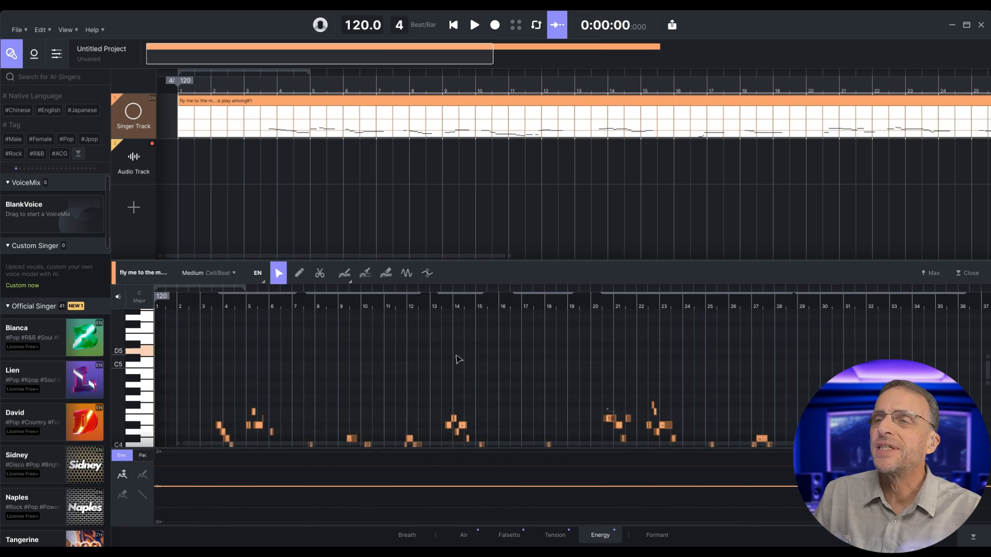
Correct the misheard lyric just before "me play" at bar 5 so that it reads "and let"
{"action": "scroll", "coordinate": [202, 359], "scroll_direction": "up", "scroll_amount": 5}
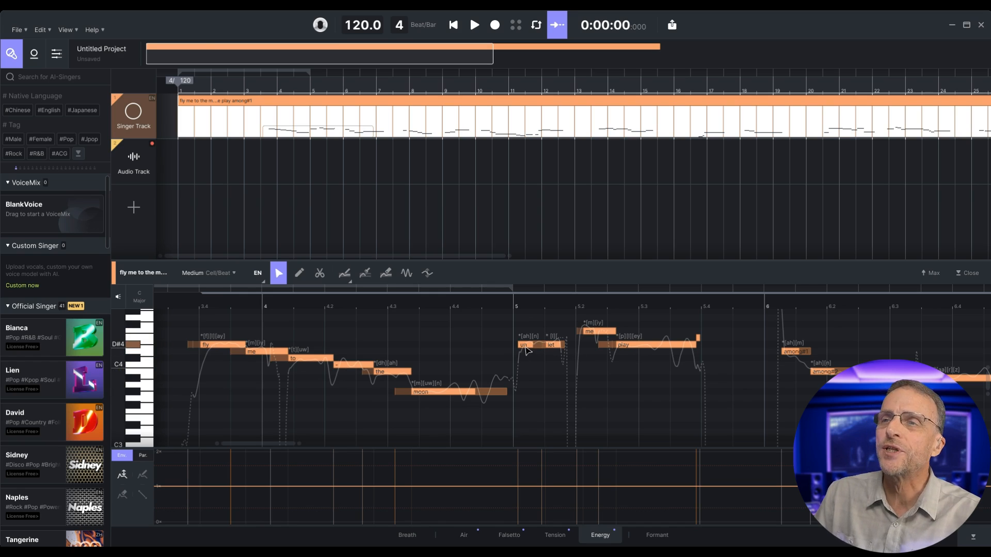
{"action": "double_click", "coordinate": [527, 351]}
{"action": "type", "text": "an"}
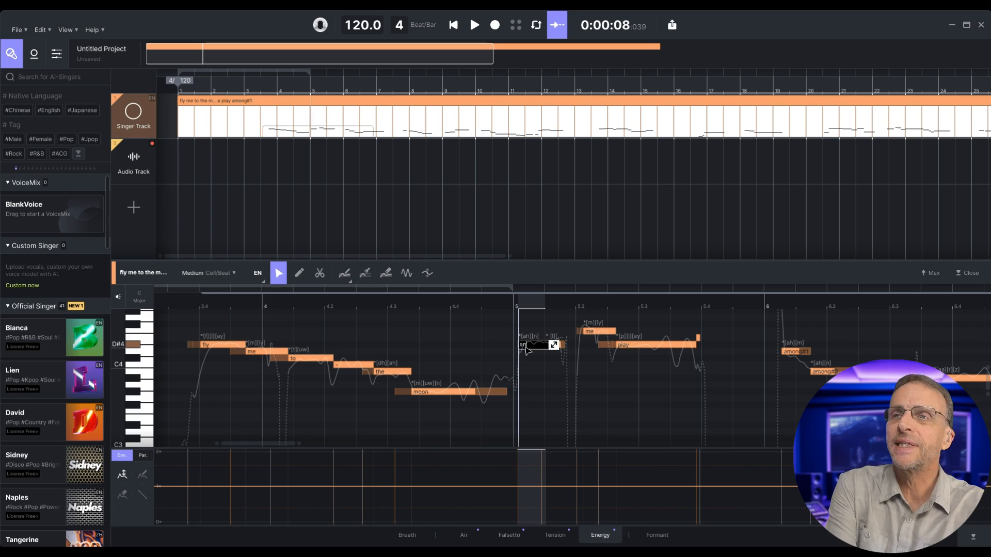
{"action": "type", "text": "d let"}
{"action": "key", "text": "Return"}
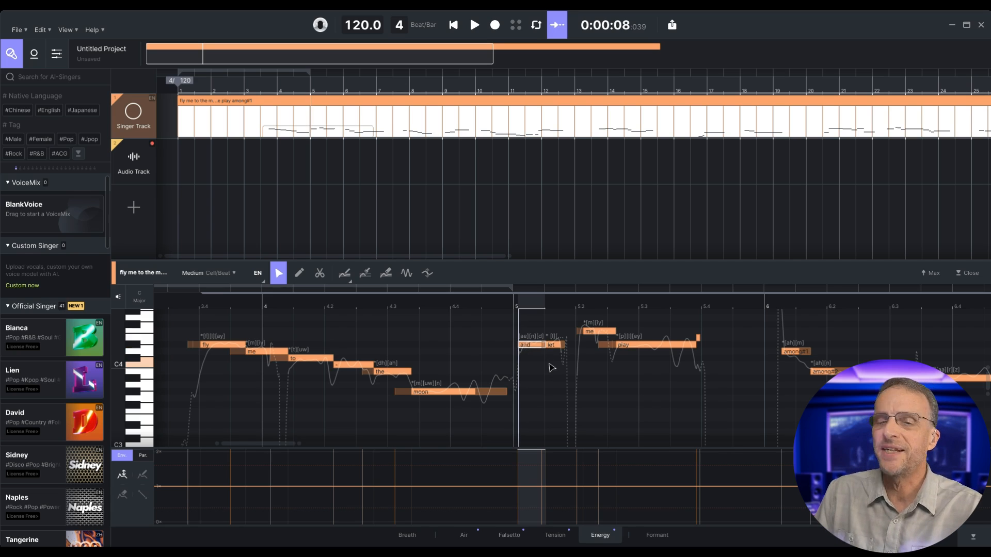
Assign the official singer Bianca to the Singer Track
{"action": "scroll", "coordinate": [564, 393], "scroll_direction": "right", "scroll_amount": 8}
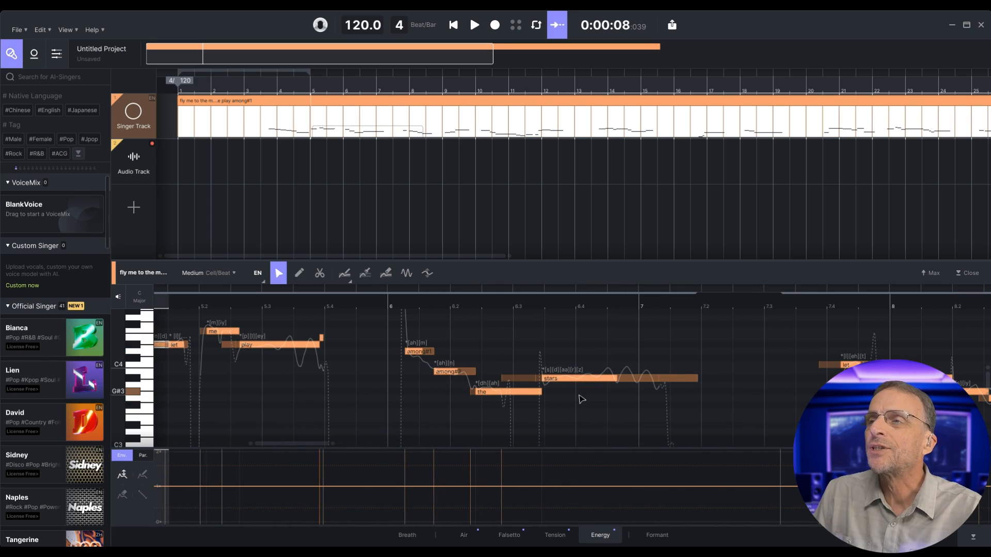
{"action": "scroll", "coordinate": [583, 399], "scroll_direction": "right", "scroll_amount": 4}
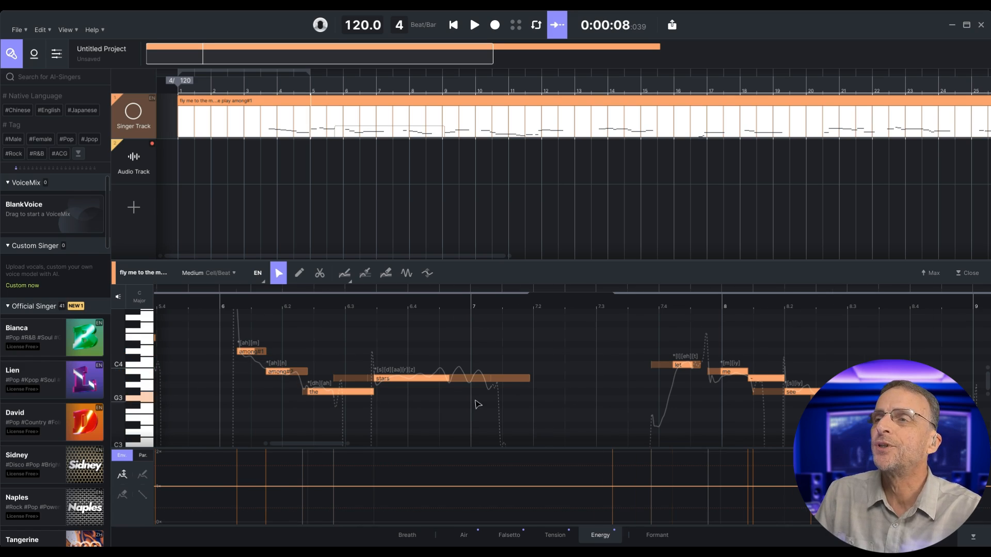
{"action": "scroll", "coordinate": [507, 415], "scroll_direction": "right", "scroll_amount": 5}
{"action": "scroll", "coordinate": [506, 415], "scroll_direction": "down", "scroll_amount": 5}
{"action": "scroll", "coordinate": [506, 416], "scroll_direction": "up", "scroll_amount": 5}
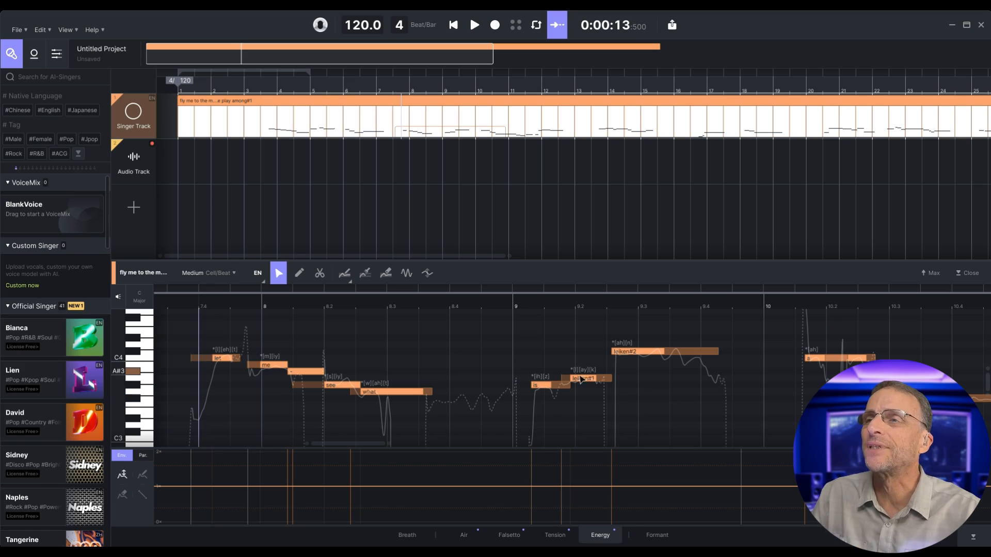
{"action": "mouse_move", "coordinate": [81, 371]}
{"action": "mouse_move", "coordinate": [81, 422]}
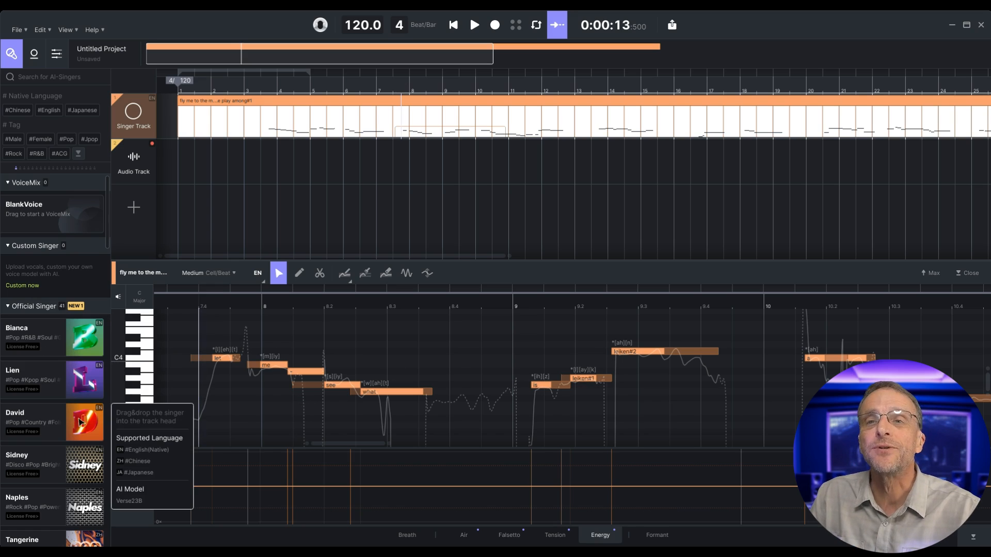
{"action": "mouse_move", "coordinate": [90, 353]}
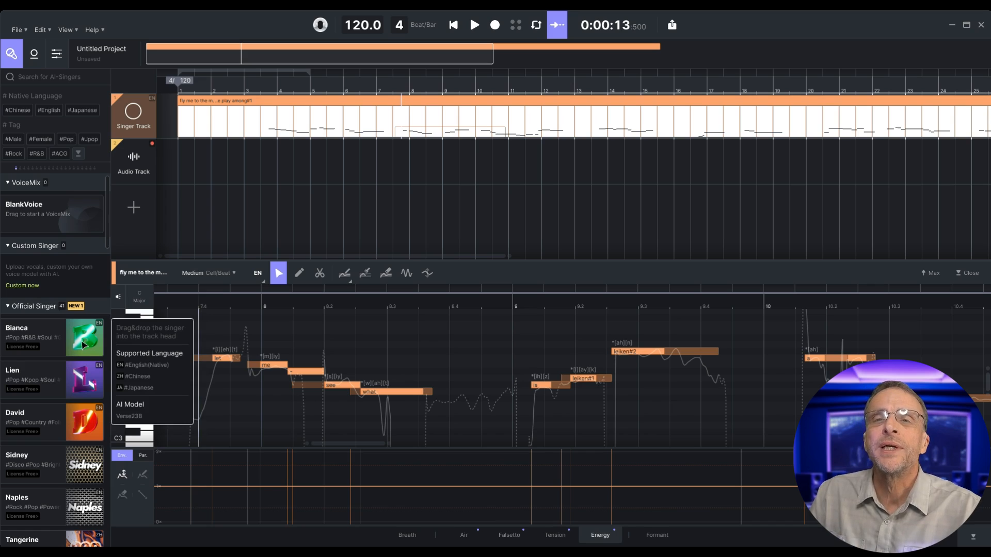
{"action": "left_click_drag", "start_coordinate": [82, 344], "coordinate": [148, 123]}
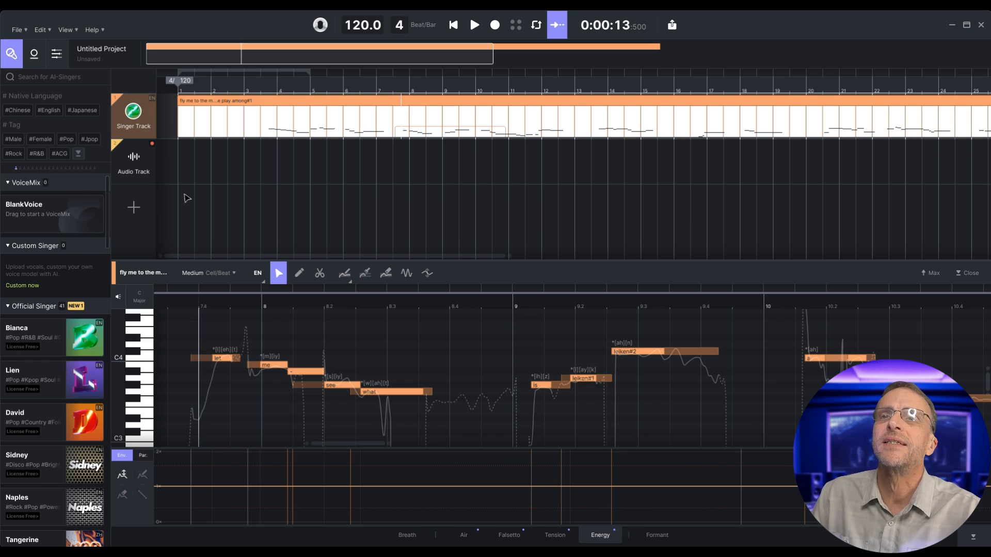
Play the Singer Track with the Bianca voice from bar 7.4, then stop playback
{"action": "left_click", "coordinate": [474, 27]}
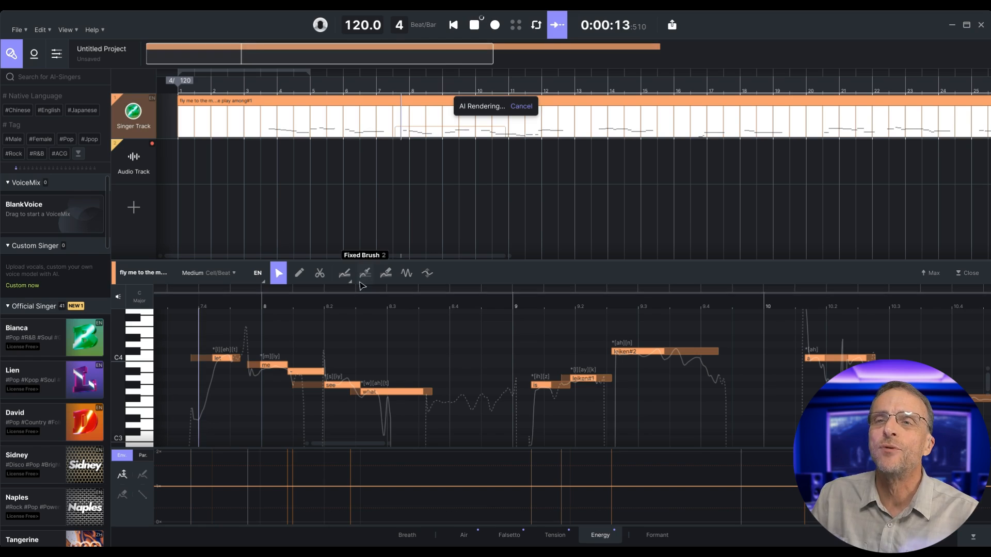
{"action": "scroll", "coordinate": [380, 408], "scroll_direction": "left", "scroll_amount": 6}
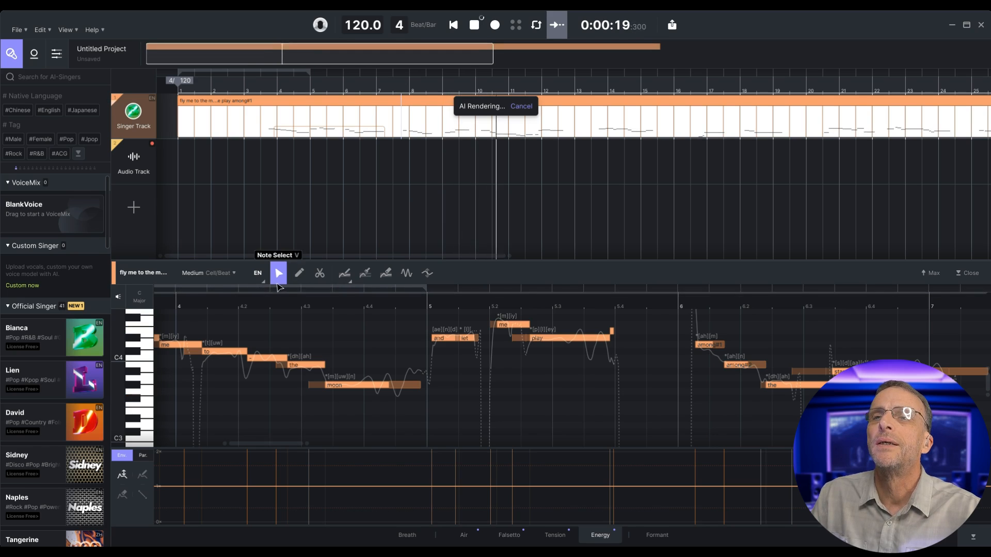
{"action": "key", "text": "space"}
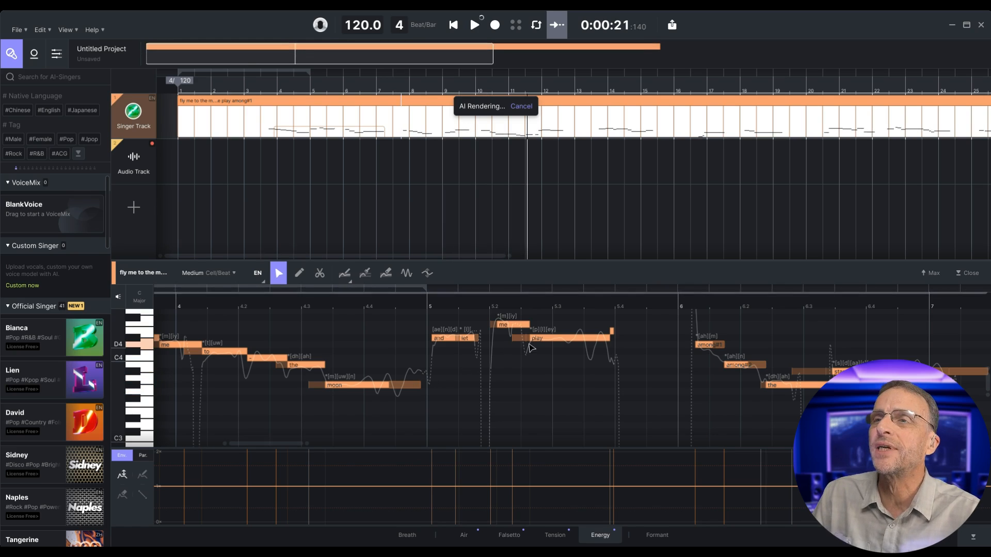
Examine the converted notes and lyrics of the opening phrases, checking the notes "let", "me", "see" and "what" for a missing word
{"action": "scroll", "coordinate": [456, 367], "scroll_direction": "right", "scroll_amount": 5}
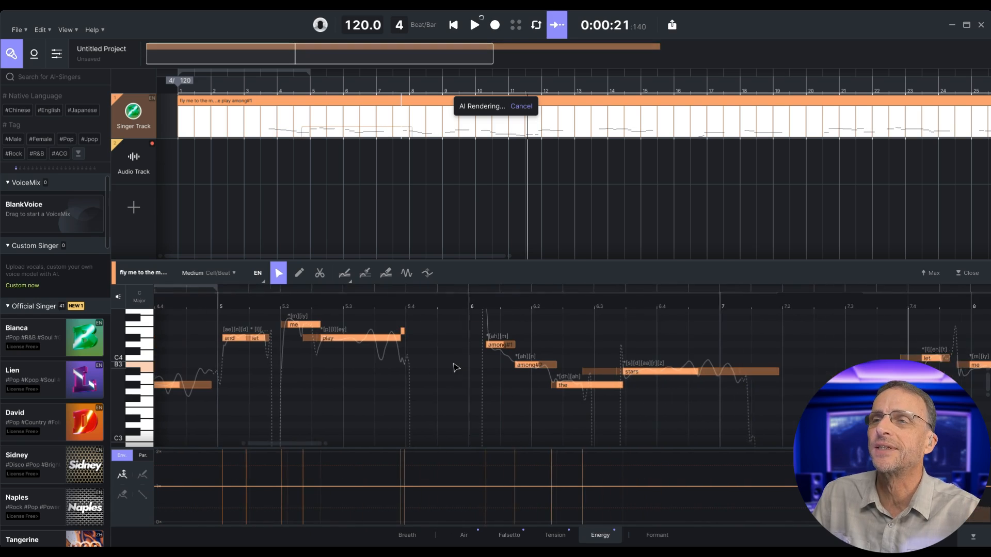
{"action": "scroll", "coordinate": [456, 368], "scroll_direction": "right", "scroll_amount": 5}
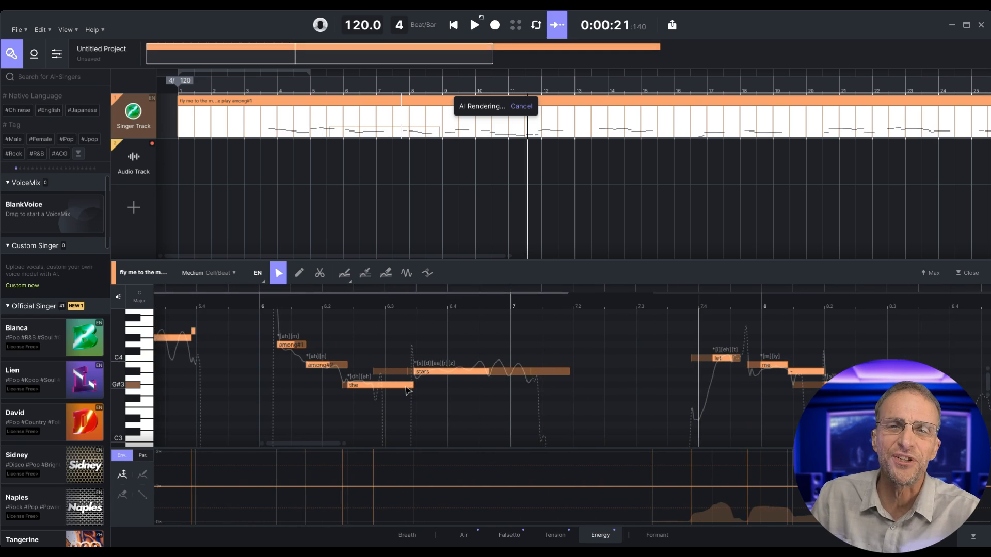
{"action": "scroll", "coordinate": [407, 391], "scroll_direction": "left", "scroll_amount": 10}
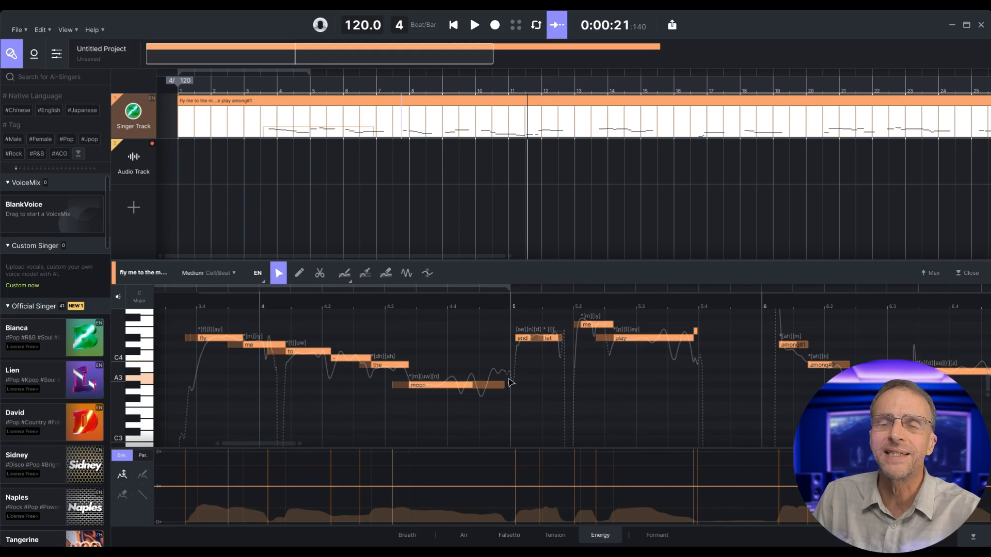
{"action": "scroll", "coordinate": [431, 409], "scroll_direction": "right", "scroll_amount": 4}
{"action": "scroll", "coordinate": [431, 409], "scroll_direction": "up", "scroll_amount": 1}
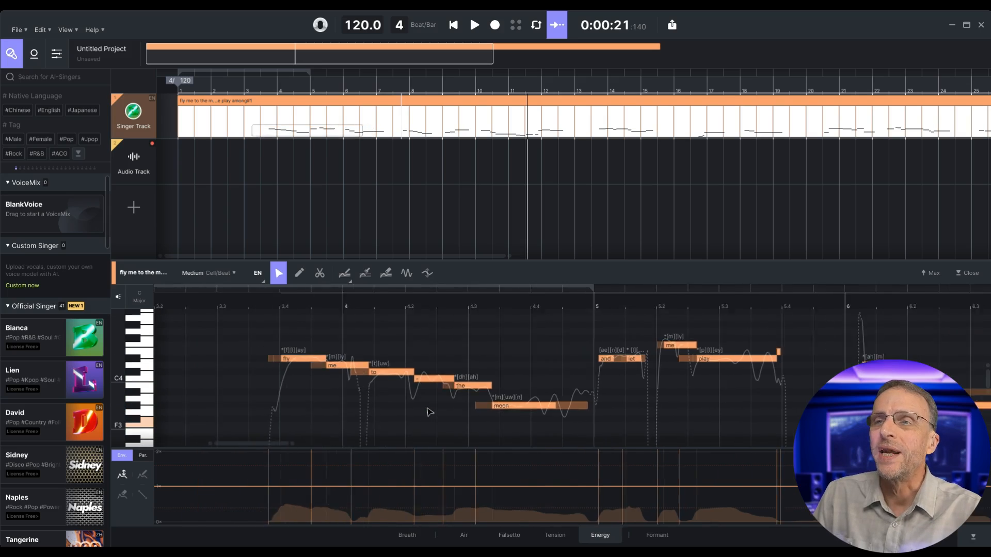
{"action": "scroll", "coordinate": [430, 412], "scroll_direction": "right", "scroll_amount": 15}
{"action": "scroll", "coordinate": [413, 407], "scroll_direction": "down", "scroll_amount": 3}
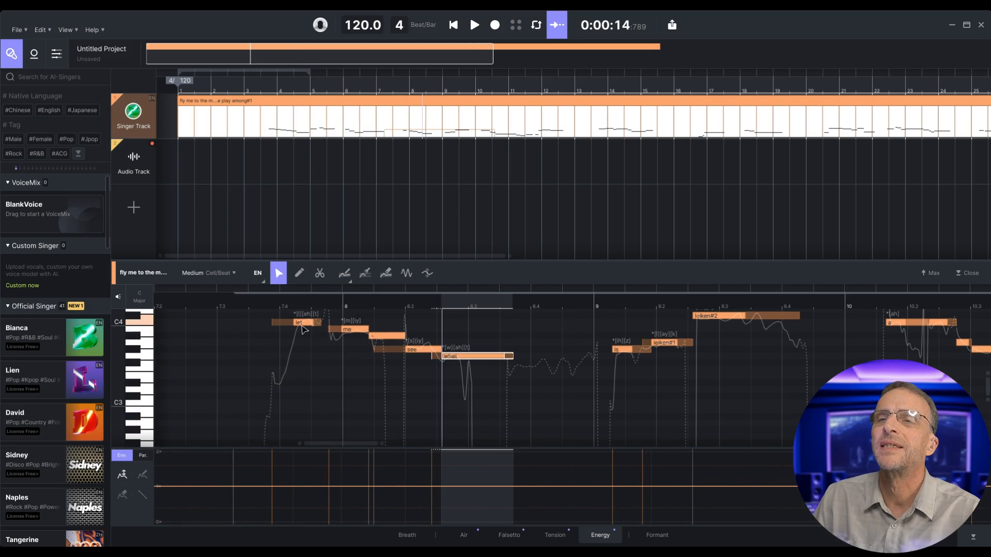
{"action": "left_click", "coordinate": [301, 323]}
{"action": "left_click", "coordinate": [353, 329]}
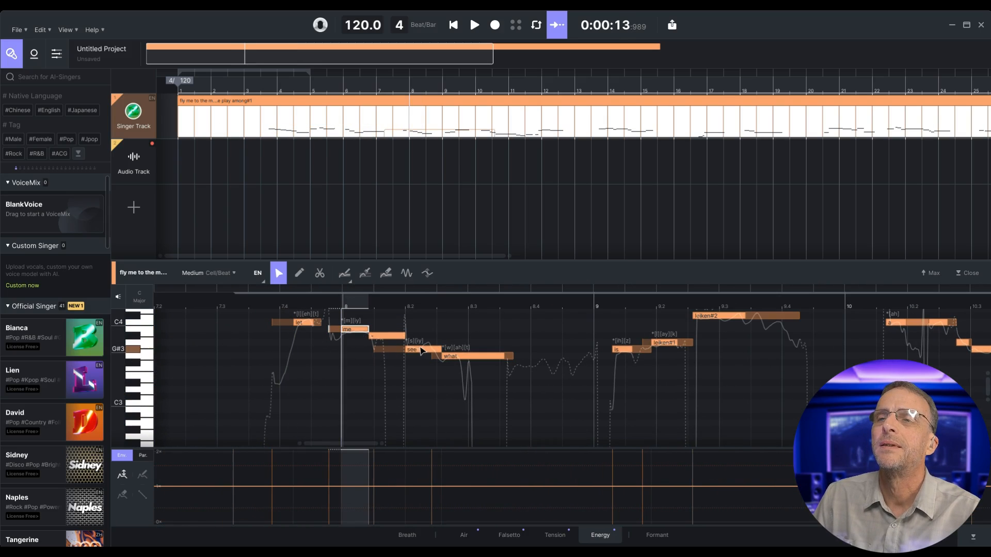
{"action": "left_click", "coordinate": [420, 351]}
{"action": "left_click", "coordinate": [468, 356]}
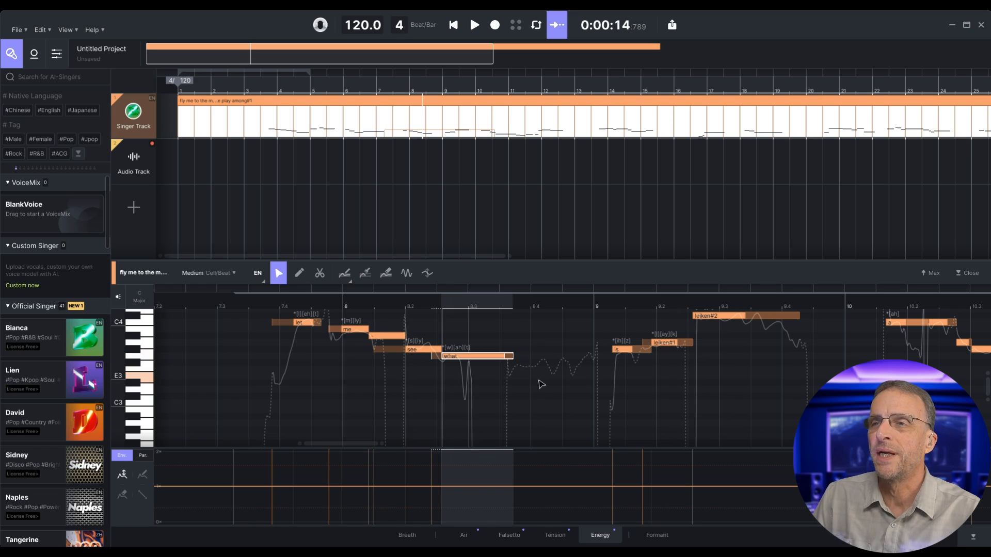
Add a note at F3 directly after "what", stretch it to just before bar 9, and give it the lyric "spring"
{"action": "left_click", "coordinate": [300, 273]}
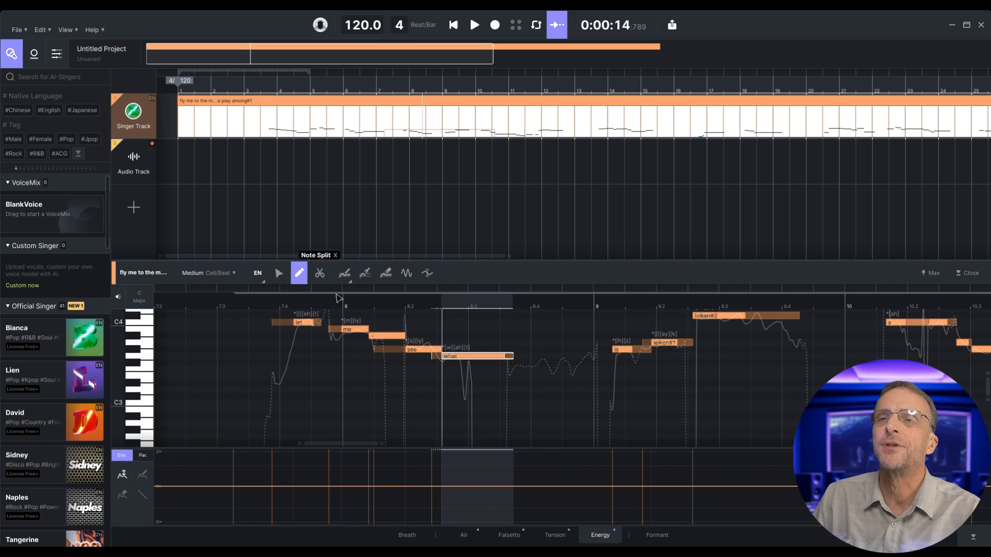
{"action": "left_click", "coordinate": [517, 377]}
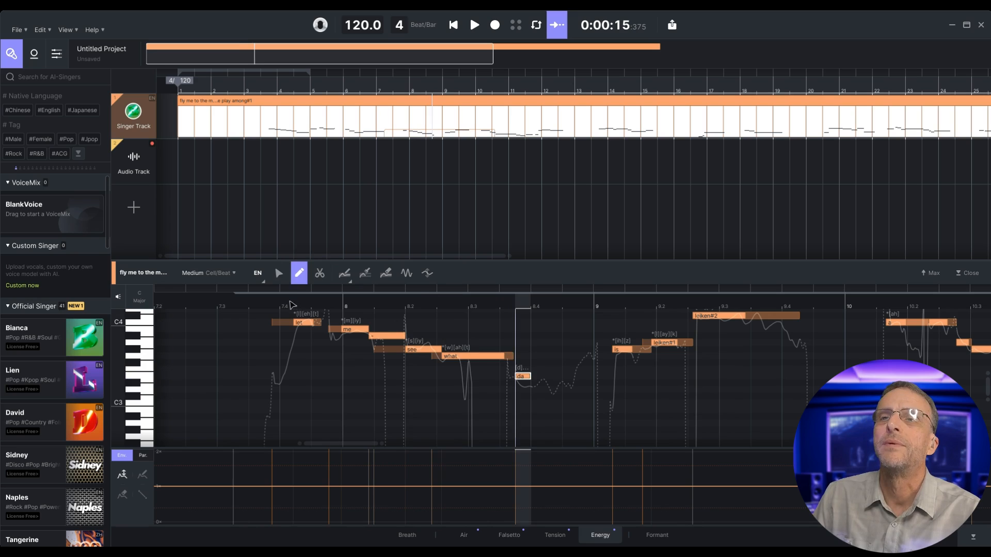
{"action": "left_click", "coordinate": [279, 273]}
{"action": "left_click_drag", "start_coordinate": [526, 377], "coordinate": [594, 369]}
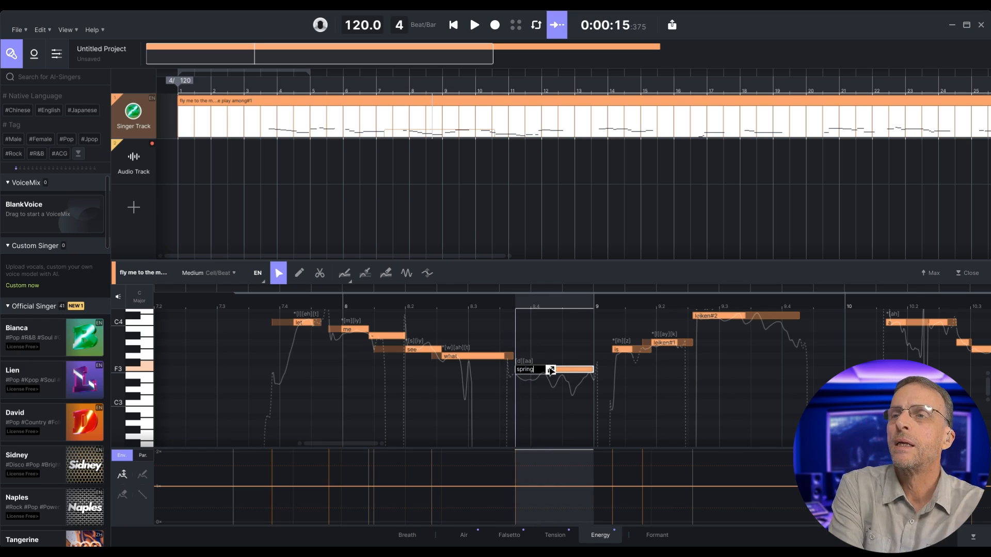
{"action": "key", "text": "Return"}
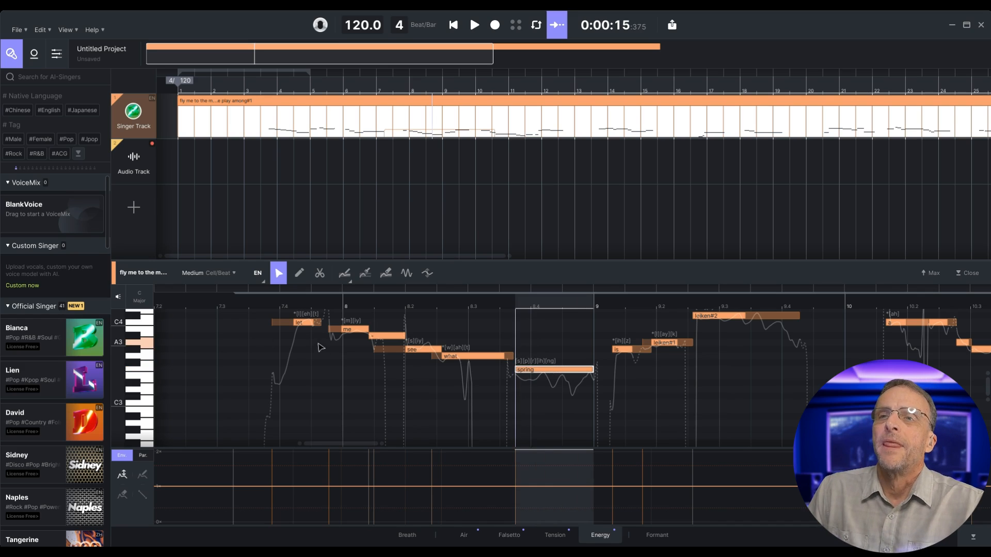
Play the vocal from bar 7.4 through the phrase with the added "spring" note, then stop playback
{"action": "left_click", "coordinate": [284, 305]}
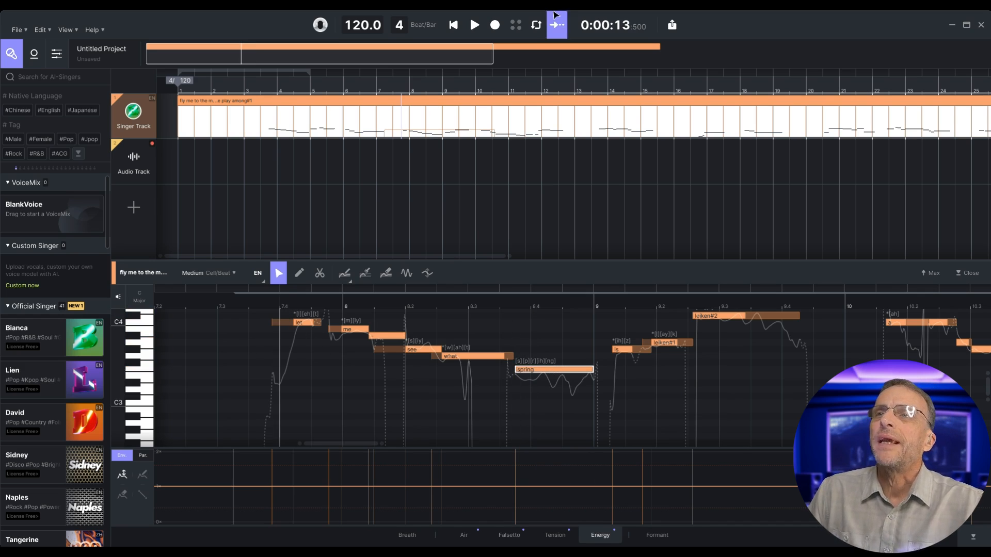
{"action": "left_click", "coordinate": [474, 26]}
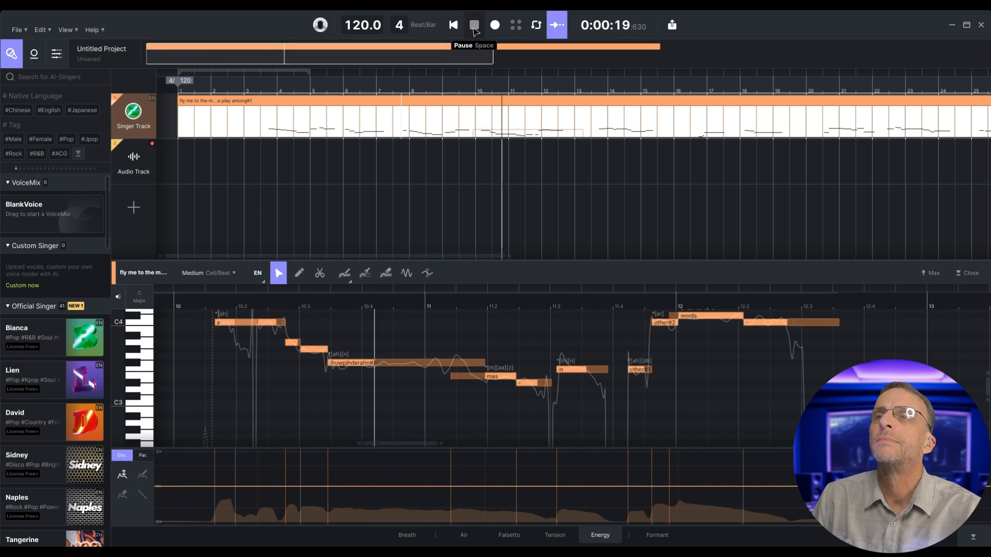
{"action": "left_click", "coordinate": [475, 25]}
{"action": "scroll", "coordinate": [264, 353], "scroll_direction": "up", "scroll_amount": 2}
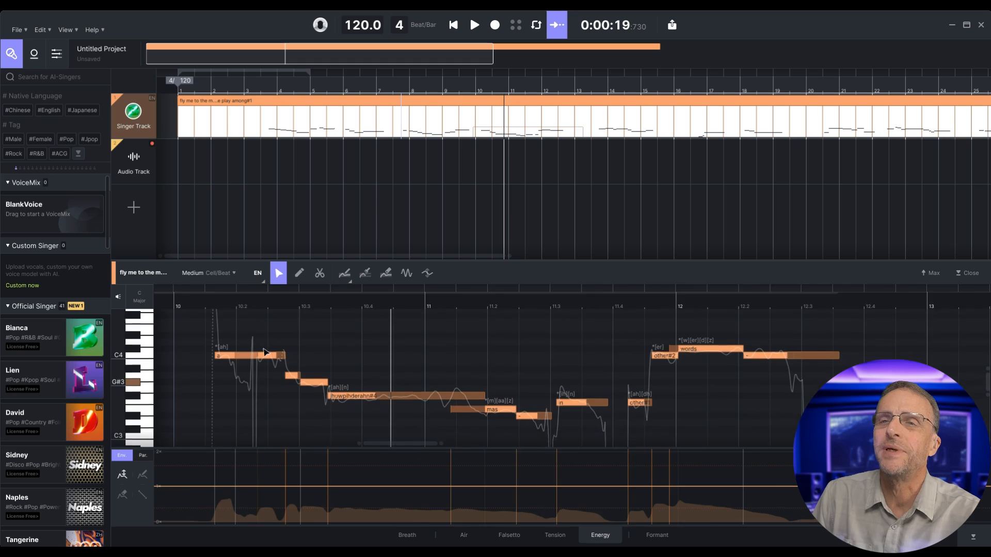
Change the lyrics of the two "leiken" notes after "is" to "like" and "in"
{"action": "scroll", "coordinate": [264, 353], "scroll_direction": "left", "scroll_amount": 5}
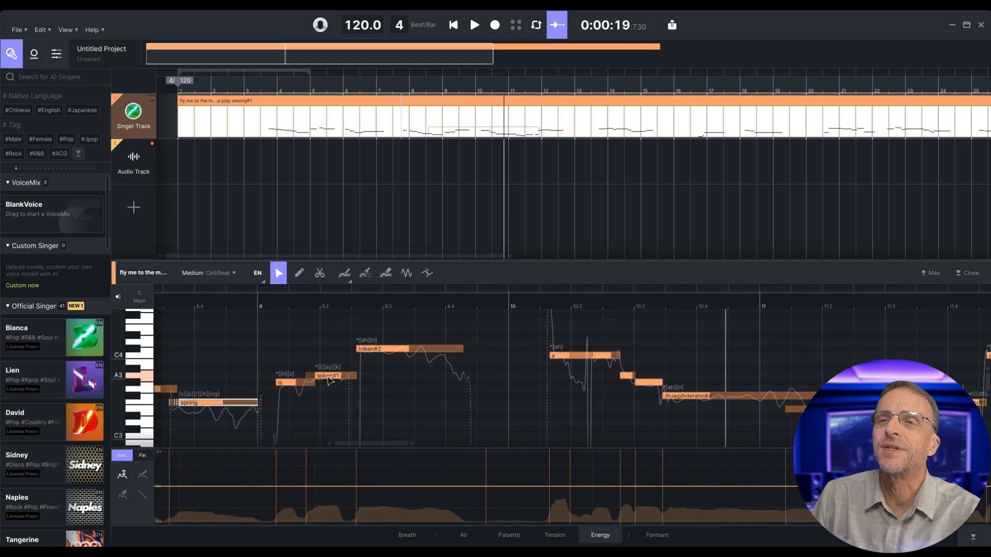
{"action": "double_click", "coordinate": [331, 381]}
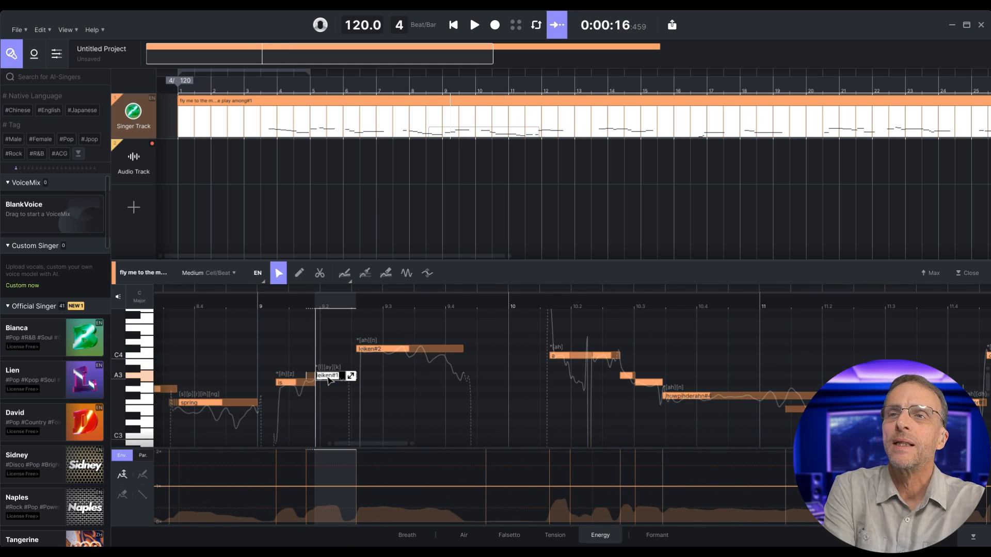
{"action": "type", "text": "like"}
{"action": "double_click", "coordinate": [390, 350]}
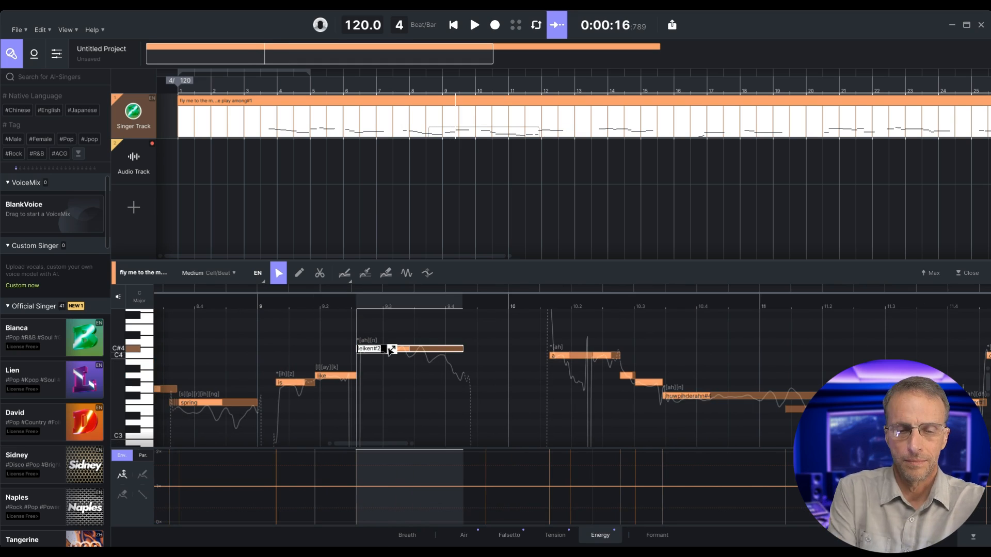
{"action": "type", "text": "in"}
{"action": "key", "text": "Return"}
Create vocal doubles of the Singer Track at 90% similarity, taking effect on UserPitch and VoiceMix
{"action": "scroll", "coordinate": [486, 398], "scroll_direction": "up", "scroll_amount": 1}
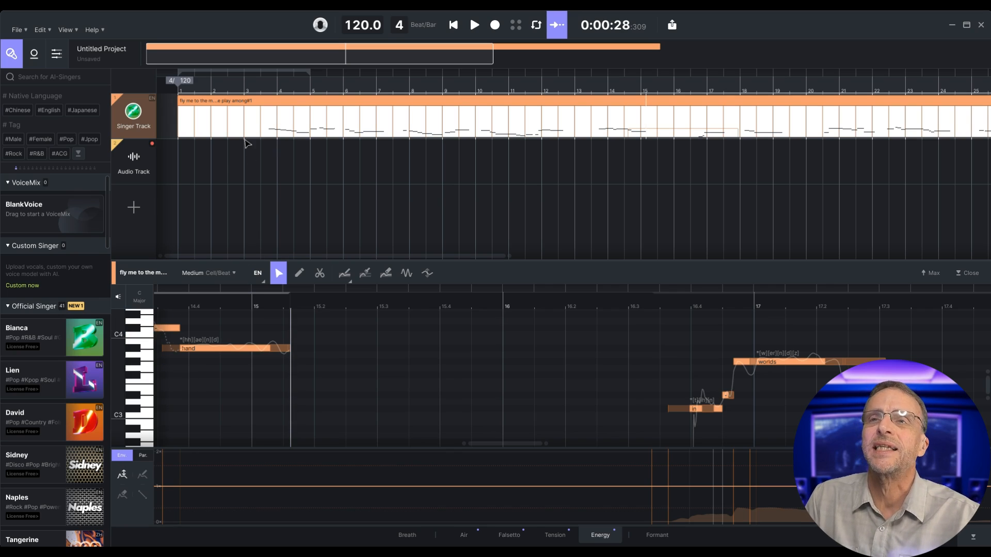
{"action": "right_click", "coordinate": [296, 122]}
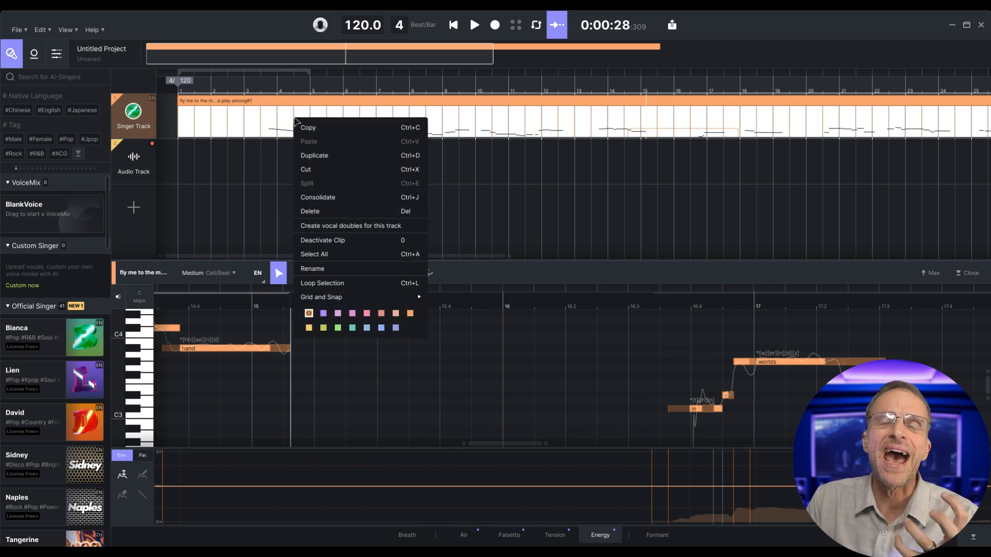
{"action": "left_click", "coordinate": [350, 227]}
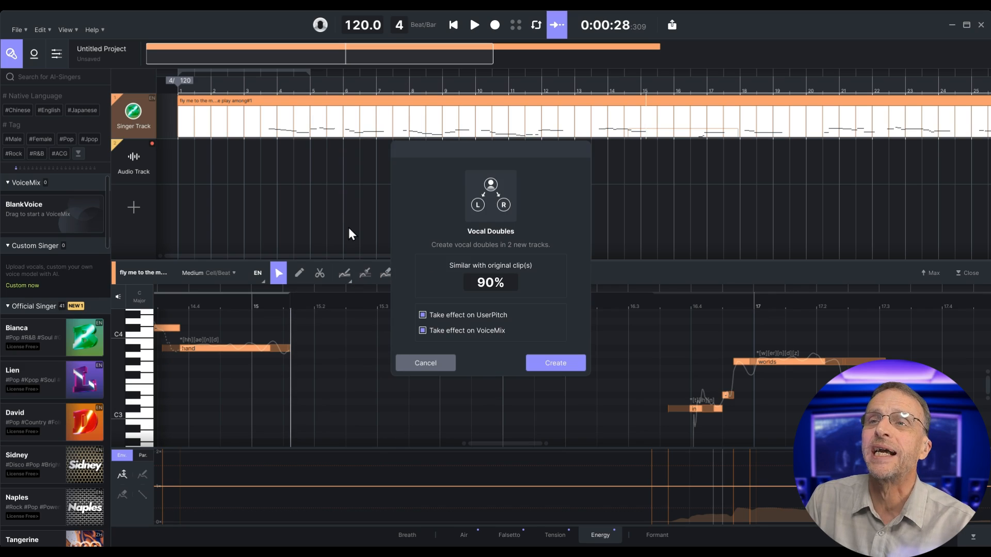
{"action": "left_click", "coordinate": [556, 364]}
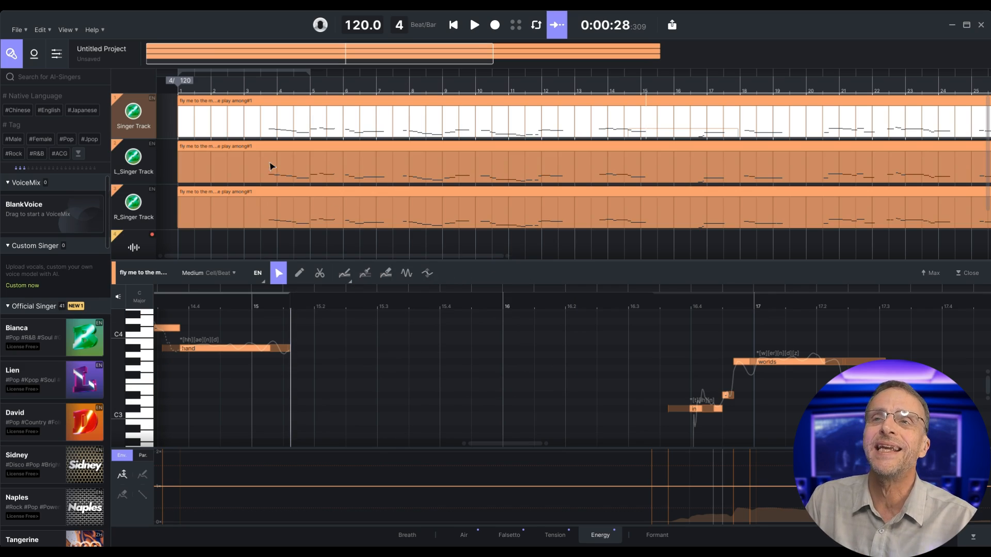
Play the lead and doubled vocal tracks together from just before bar 4, and stop playback near bar 7
{"action": "left_click", "coordinate": [269, 93]}
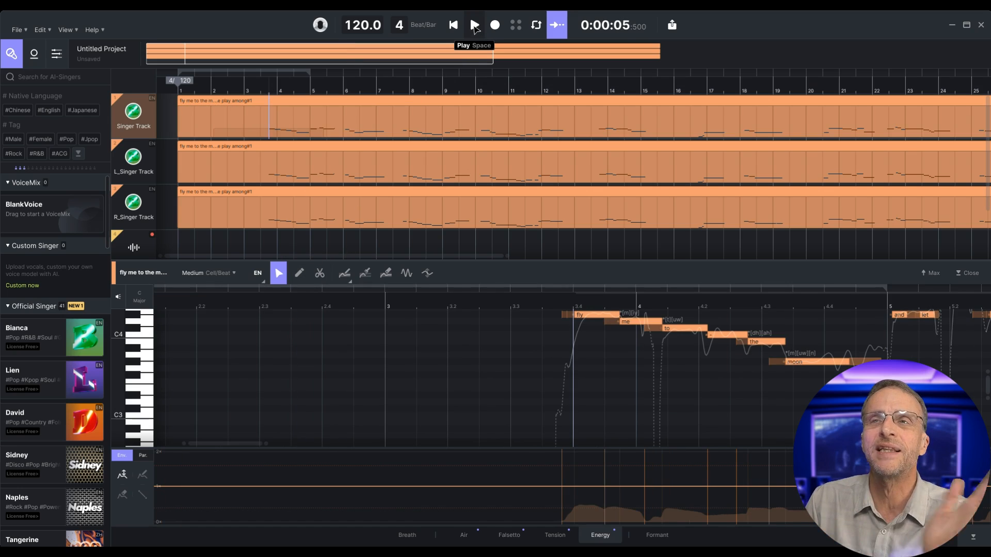
{"action": "left_click", "coordinate": [474, 25]}
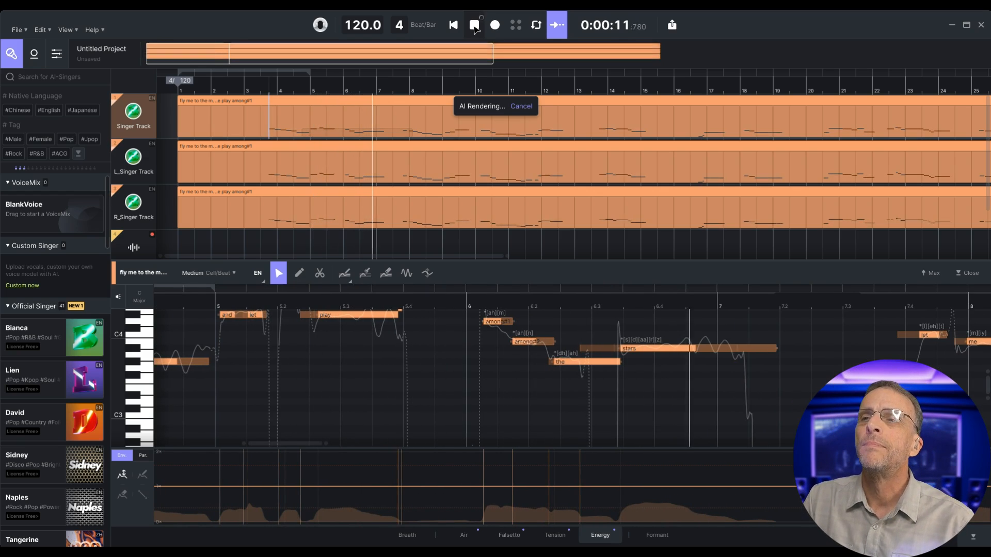
{"action": "left_click", "coordinate": [474, 25]}
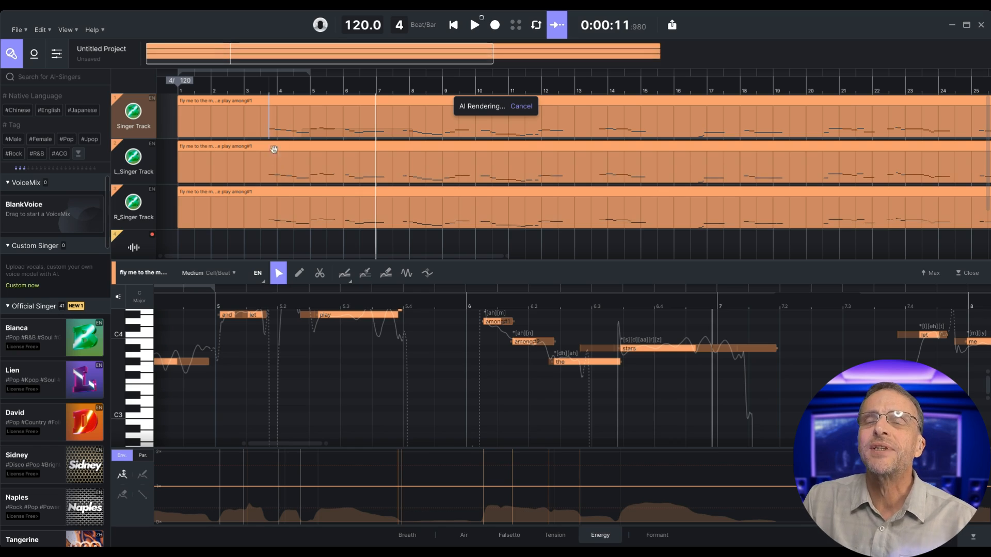
Open the L_Singer Track's notes and audition the "fly me to the moon" notes one by one
{"action": "left_click", "coordinate": [275, 177]}
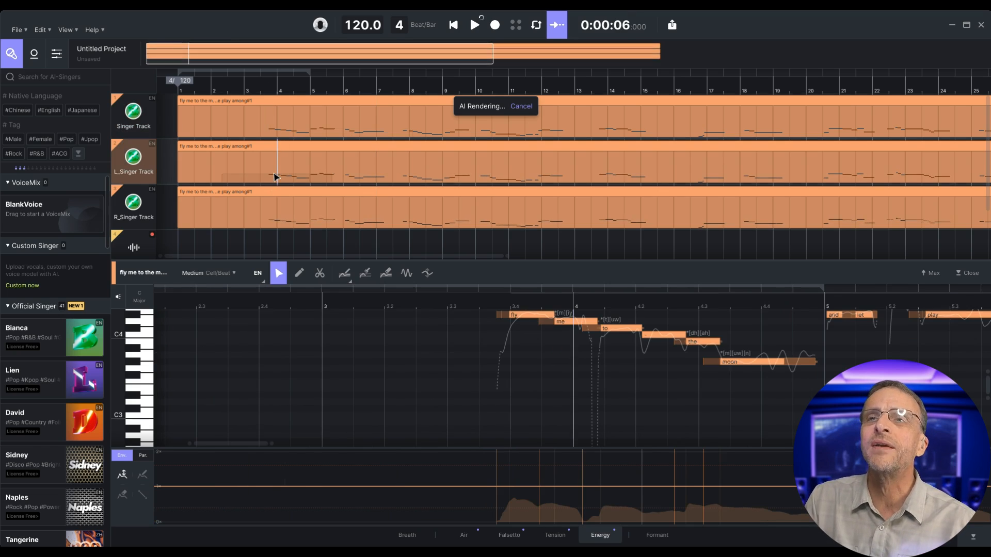
{"action": "scroll", "coordinate": [556, 349], "scroll_direction": "up", "scroll_amount": 5}
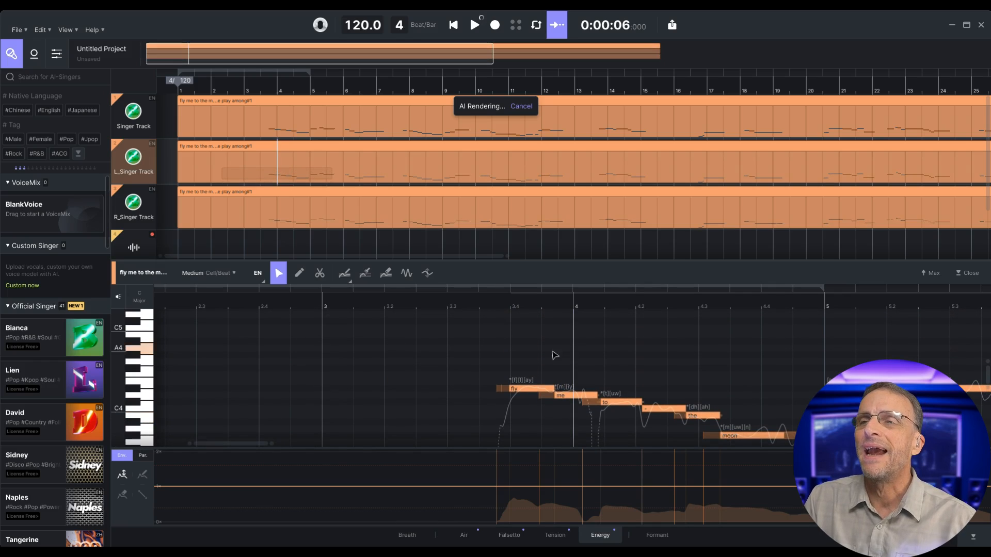
{"action": "left_click", "coordinate": [534, 391]}
{"action": "left_click", "coordinate": [568, 396]}
{"action": "left_click", "coordinate": [622, 403]}
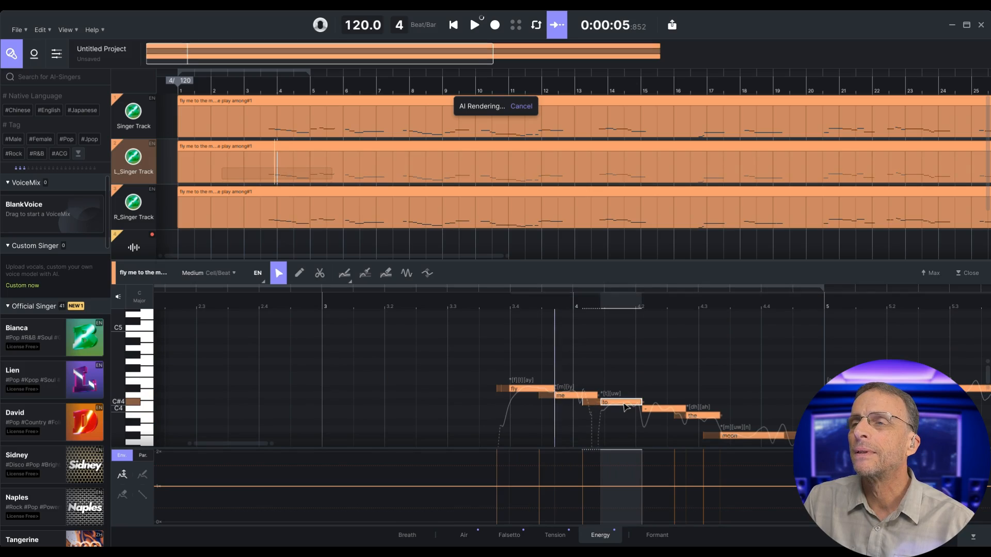
{"action": "left_click", "coordinate": [663, 409]}
{"action": "left_click", "coordinate": [702, 416]}
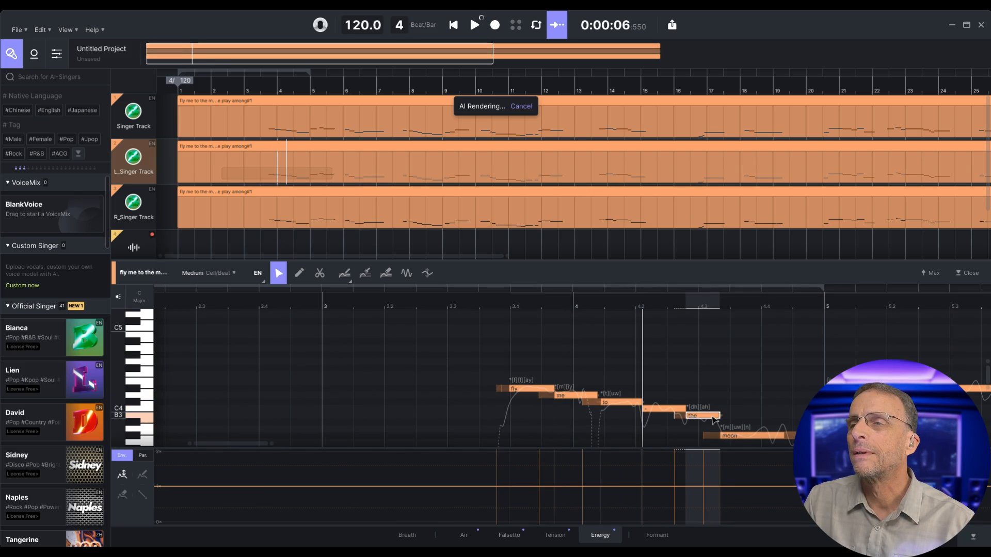
{"action": "left_click", "coordinate": [760, 438]}
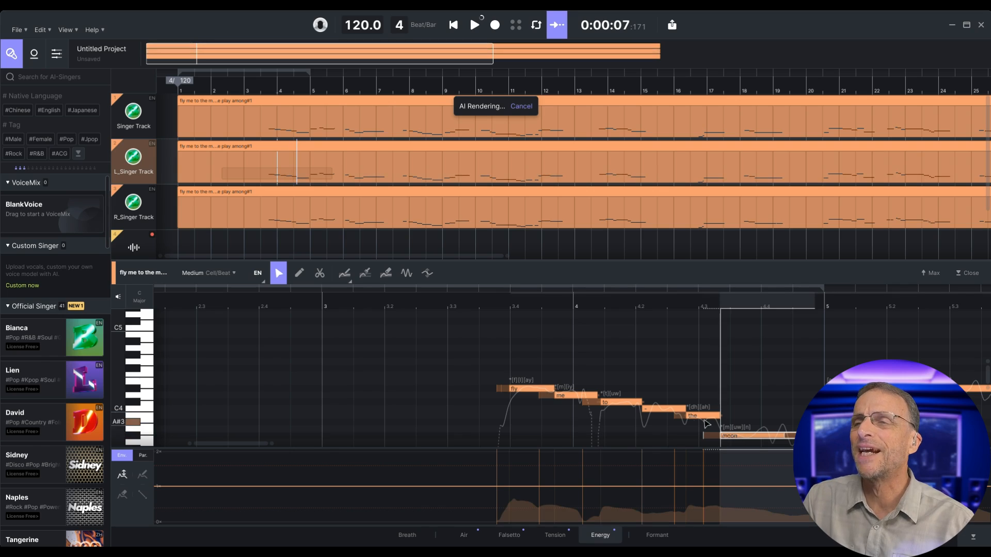
{"action": "left_click", "coordinate": [532, 390]}
{"action": "left_click", "coordinate": [573, 396]}
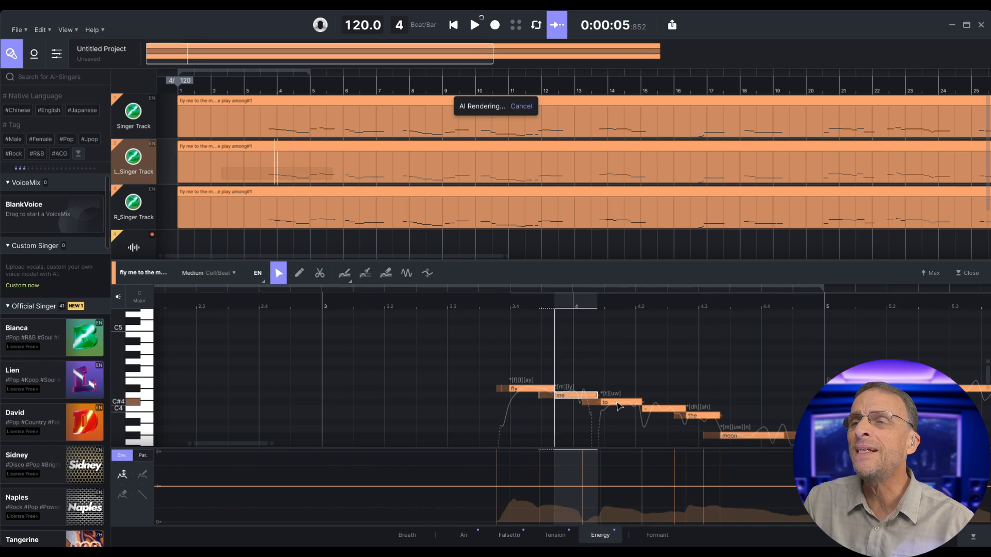
{"action": "left_click", "coordinate": [619, 406]}
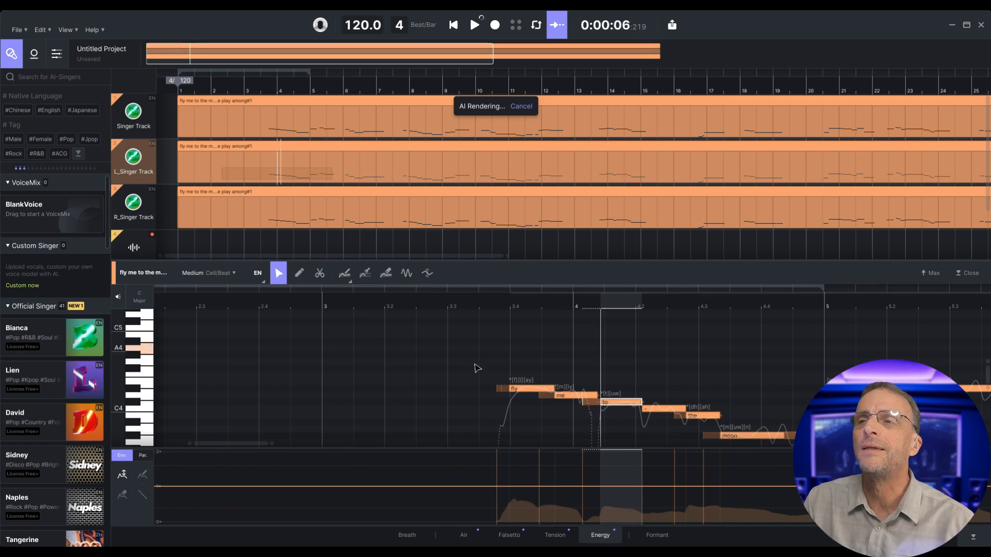
On the L_Singer Track, lower the "to" note to C4 and the two notes after it, through "the", to A#3
{"action": "left_click", "coordinate": [624, 411]}
{"action": "left_click", "coordinate": [619, 406]}
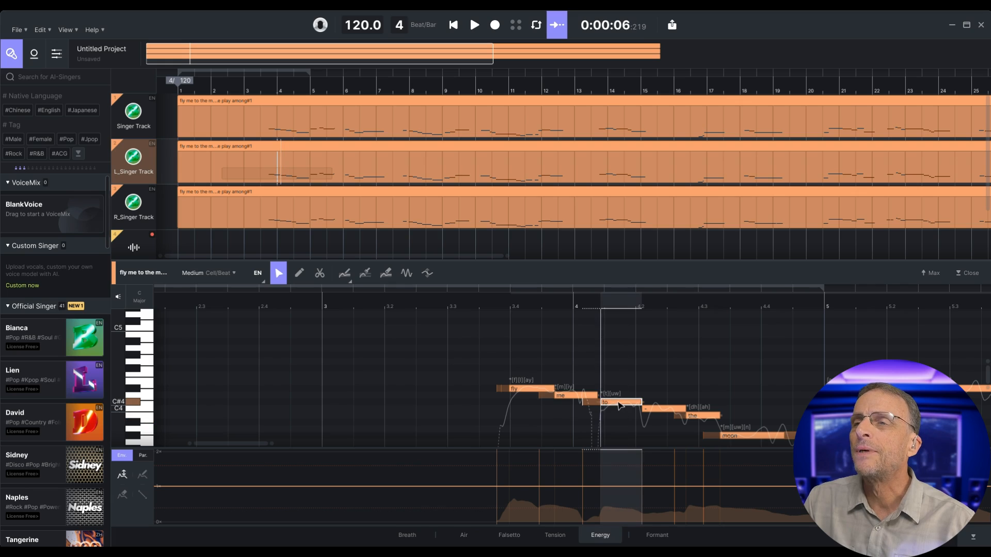
{"action": "left_click_drag", "start_coordinate": [617, 405], "coordinate": [710, 424]}
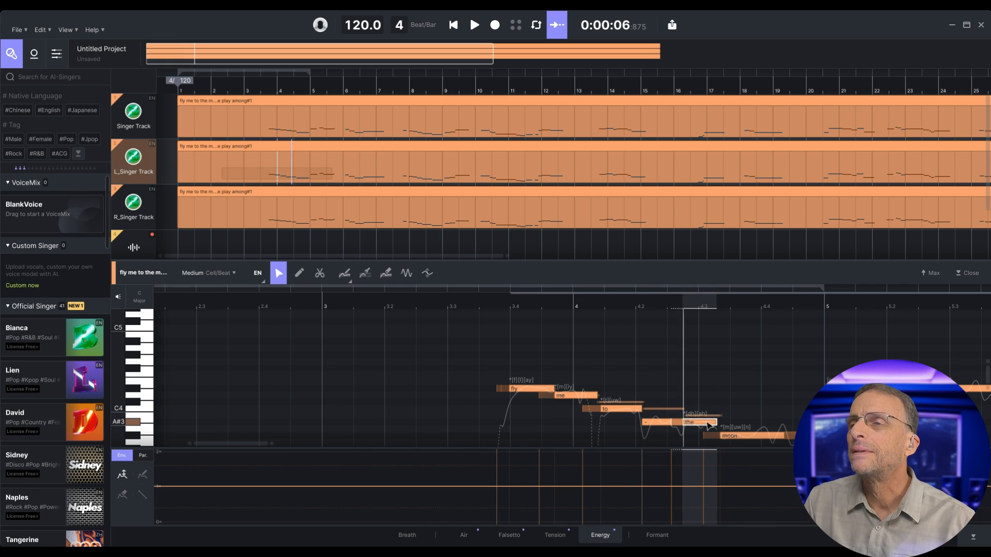
Play the harmony from just before "fly", and raise the L_Singer Track notes from "let" through "me" around bar 8
{"action": "left_click", "coordinate": [489, 308]}
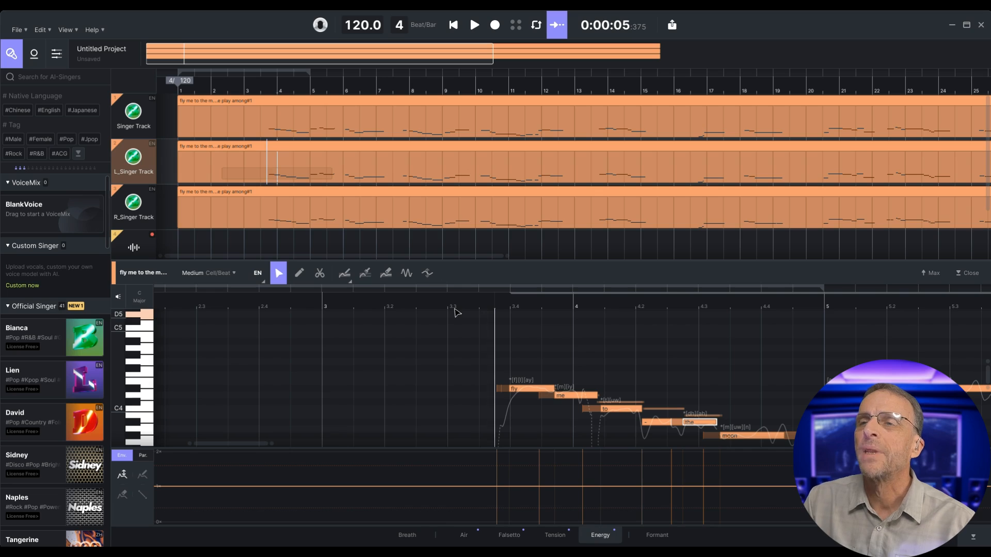
{"action": "left_click", "coordinate": [474, 26]}
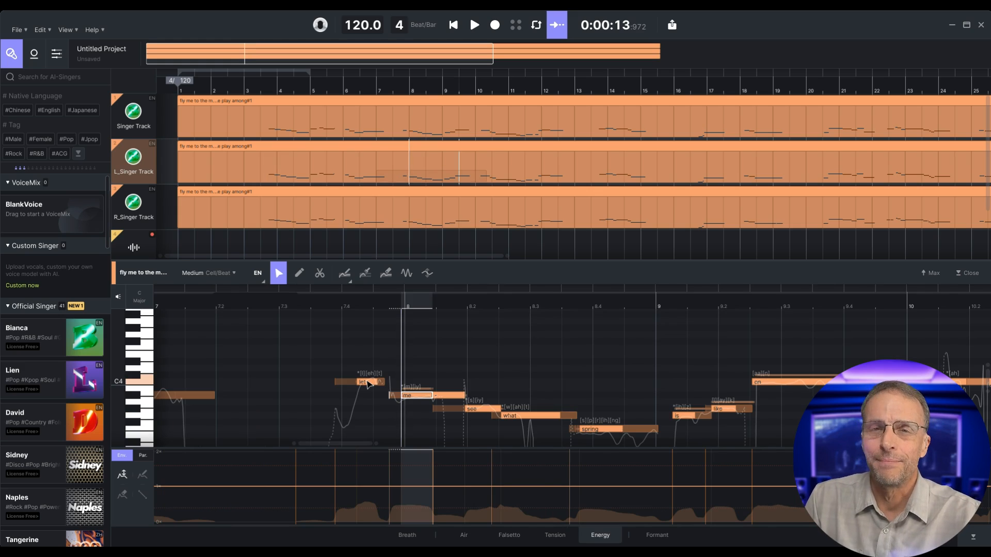
{"action": "mouse_move", "coordinate": [367, 384]}
{"action": "left_mouse_down"}
{"action": "mouse_move", "coordinate": [371, 356]}
{"action": "mouse_move", "coordinate": [371, 368]}
{"action": "left_mouse_up"}
{"action": "left_click_drag", "start_coordinate": [413, 397], "coordinate": [481, 384]}
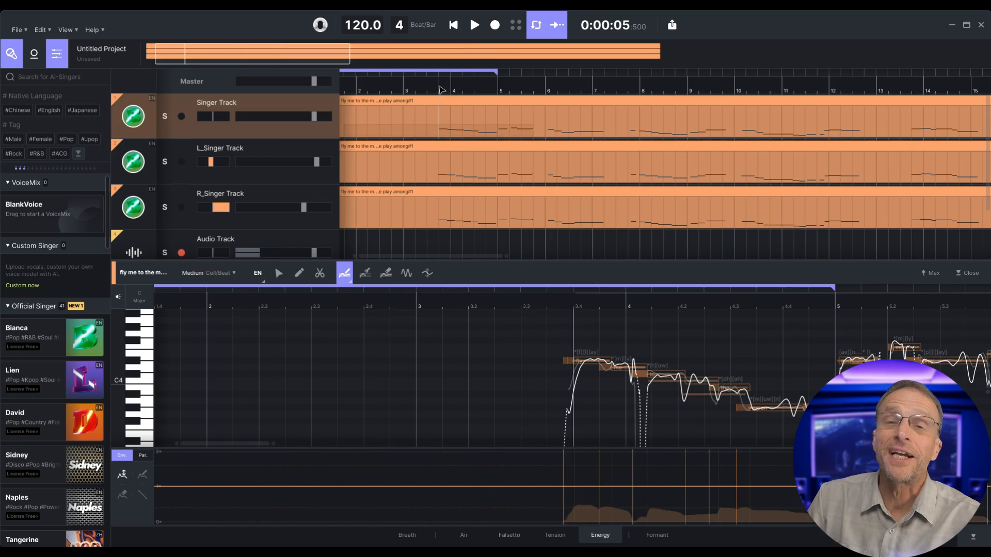
Play the lead and both harmony tracks together from just before bar 4, and stop playback after bar 11
{"action": "left_click", "coordinate": [475, 25]}
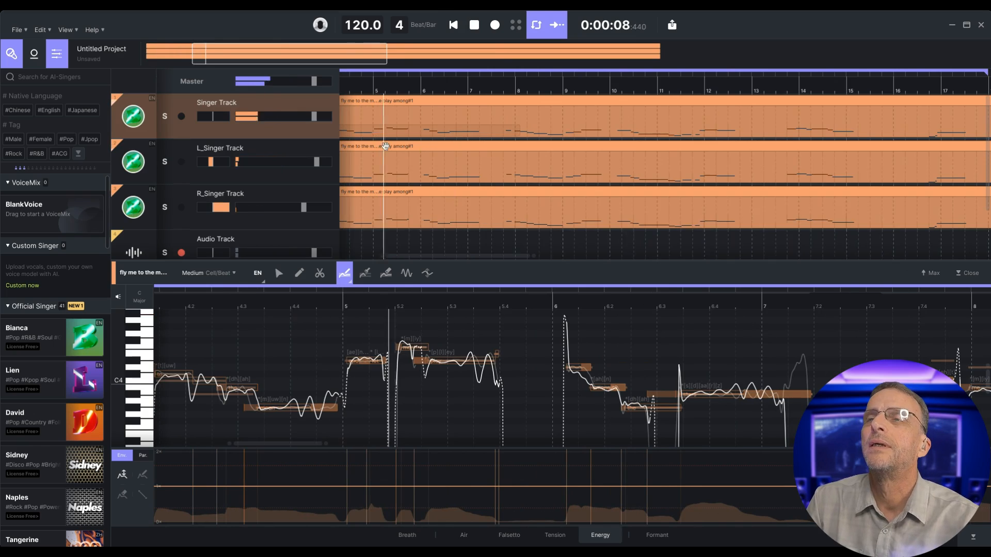
{"action": "scroll", "coordinate": [386, 146], "scroll_direction": "down", "scroll_amount": 3}
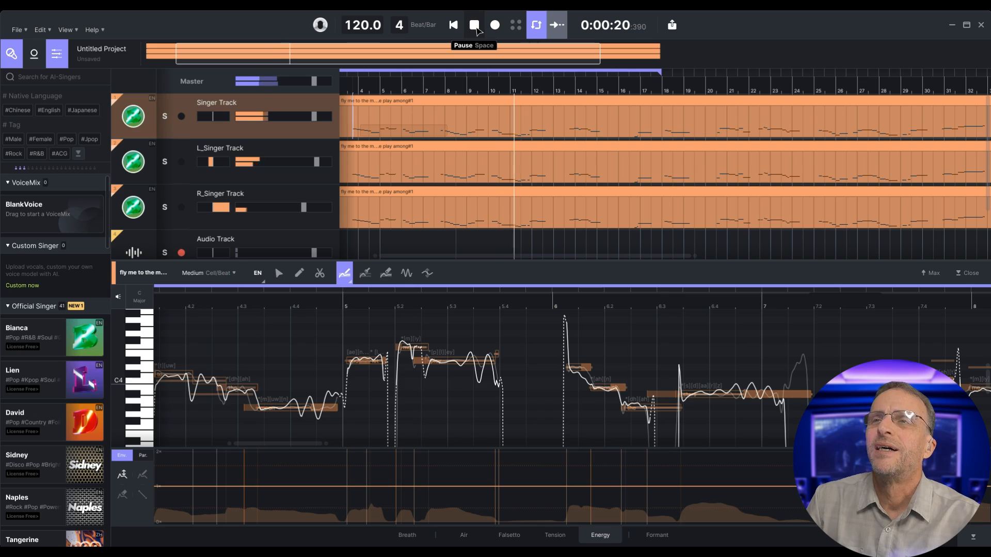
{"action": "left_click", "coordinate": [477, 29]}
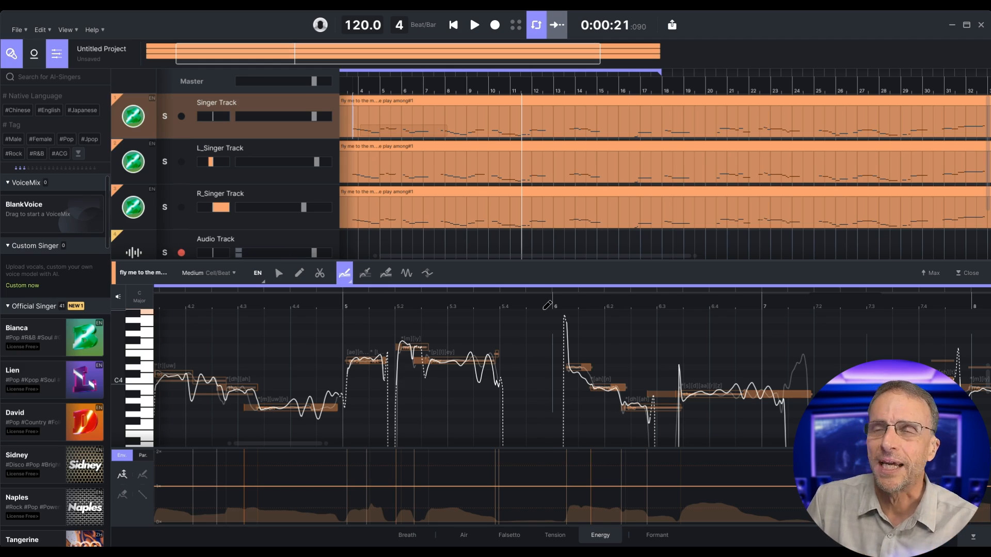
Export the Master over the Loop range as a stereo 44100 Hz, 16 Bit WAV named "Backup Singers" in the Fly folder
{"action": "left_click", "coordinate": [19, 31]}
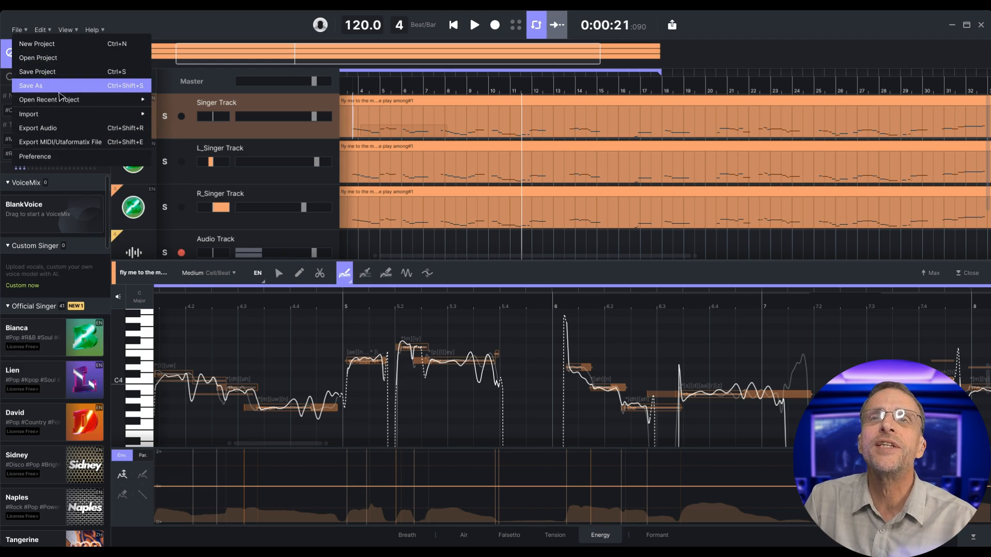
{"action": "left_click", "coordinate": [70, 129]}
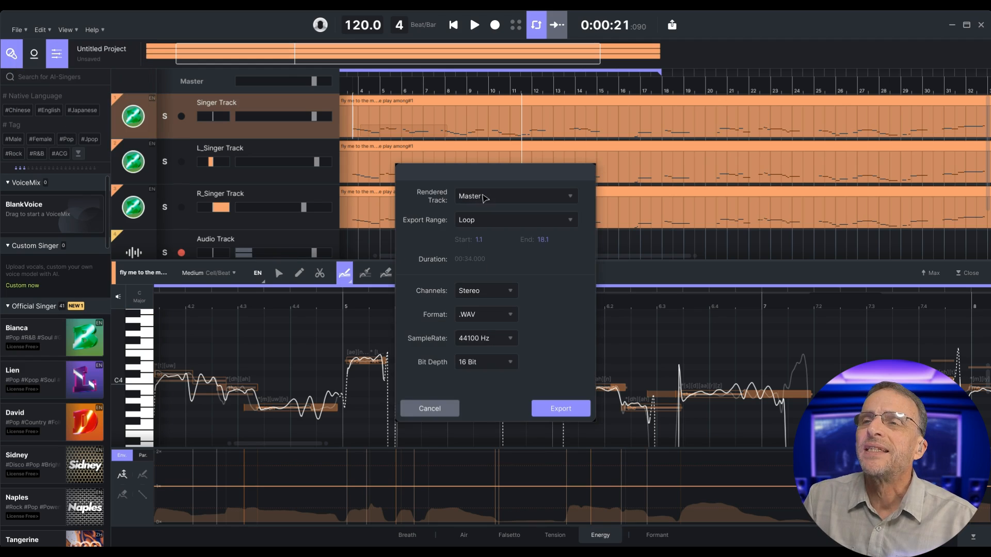
{"action": "left_click", "coordinate": [485, 197]}
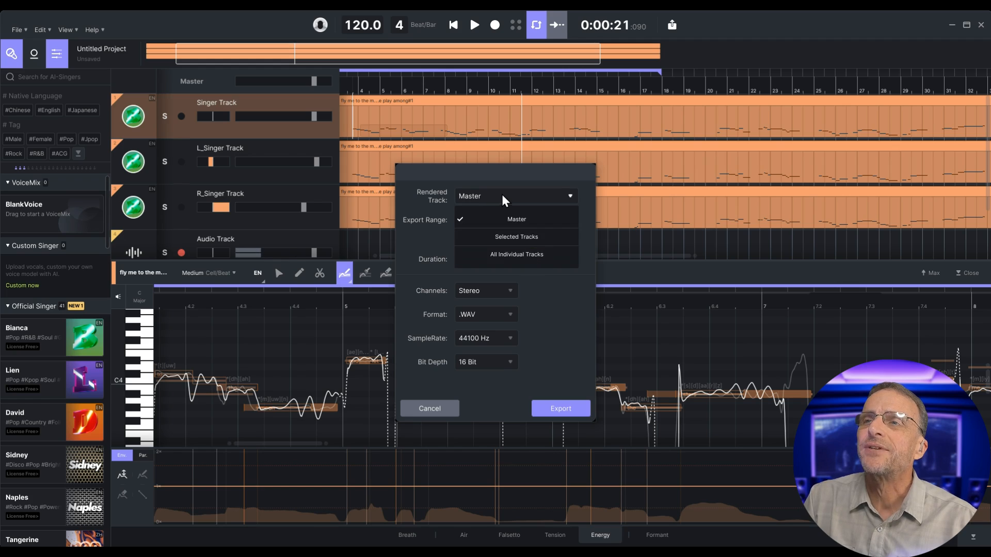
{"action": "left_click", "coordinate": [504, 197]}
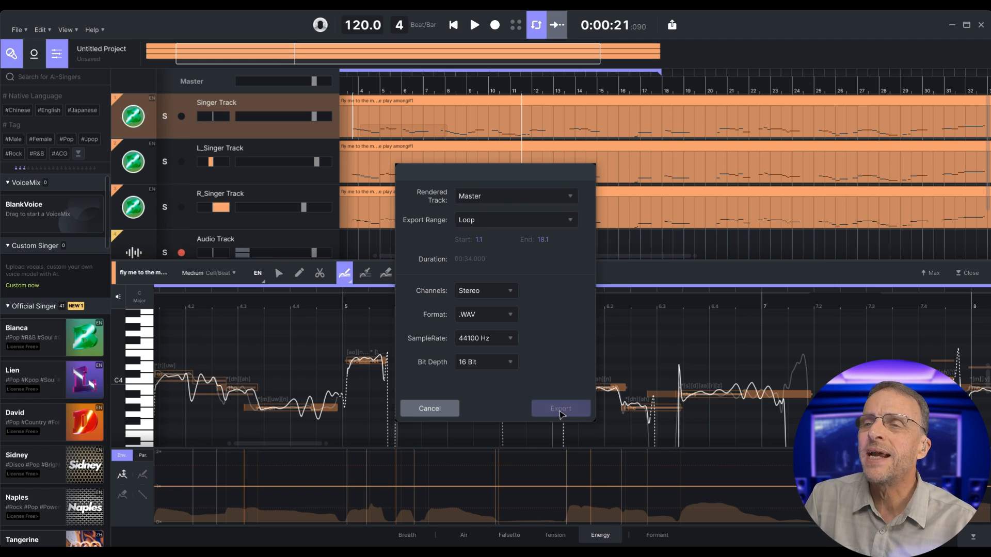
{"action": "left_click", "coordinate": [561, 408]}
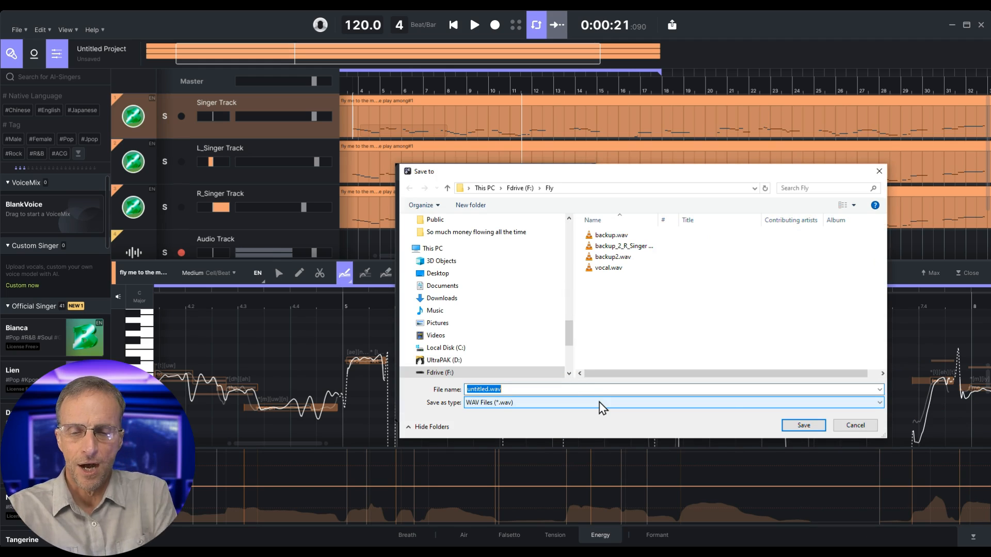
{"action": "type", "text": "Backup Singer"}
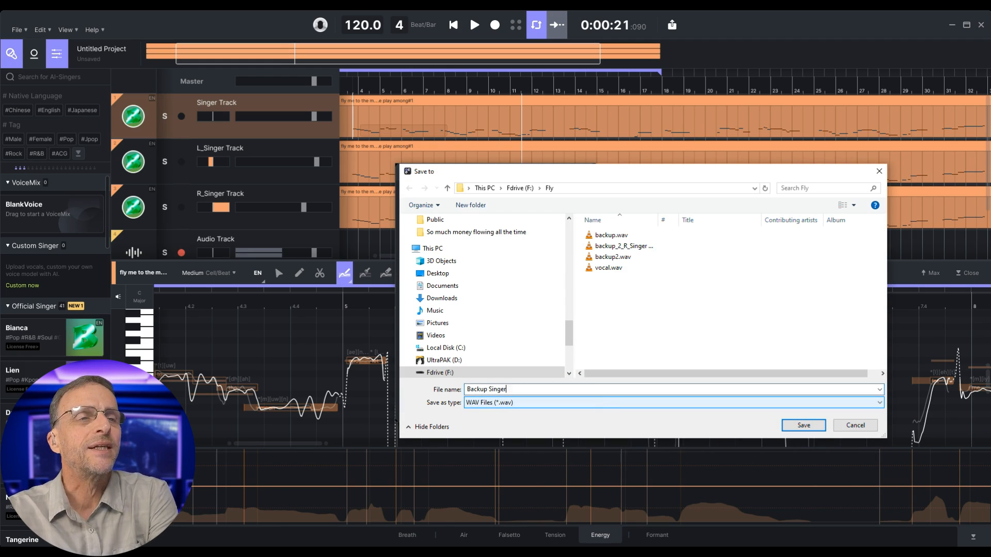
{"action": "key", "text": "Return"}
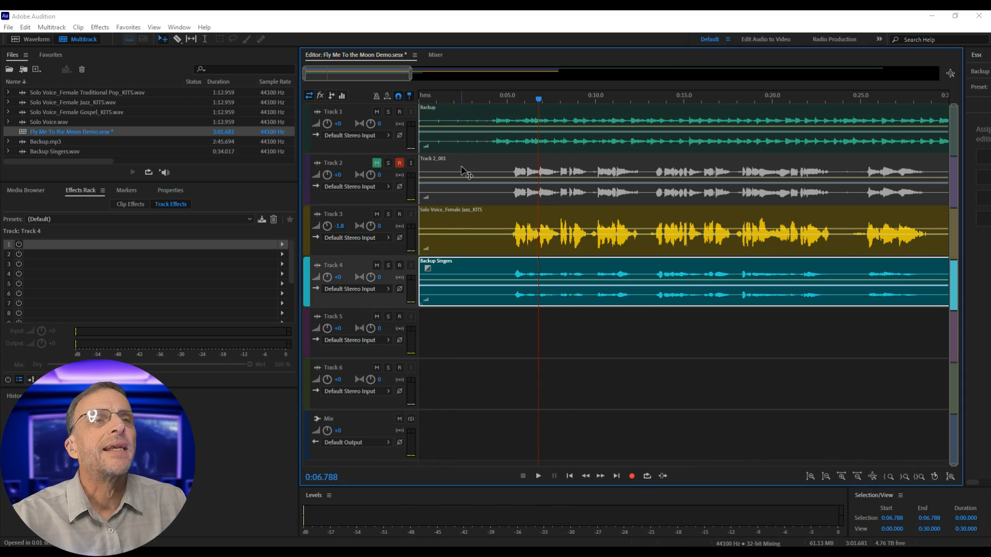
In Adobe Audition, copy the Studio Reverb and Dynamics Processing track effects from Track 3 to the Backup Singers track, Track 4
{"action": "left_click", "coordinate": [454, 223]}
{"action": "left_click", "coordinate": [122, 247]}
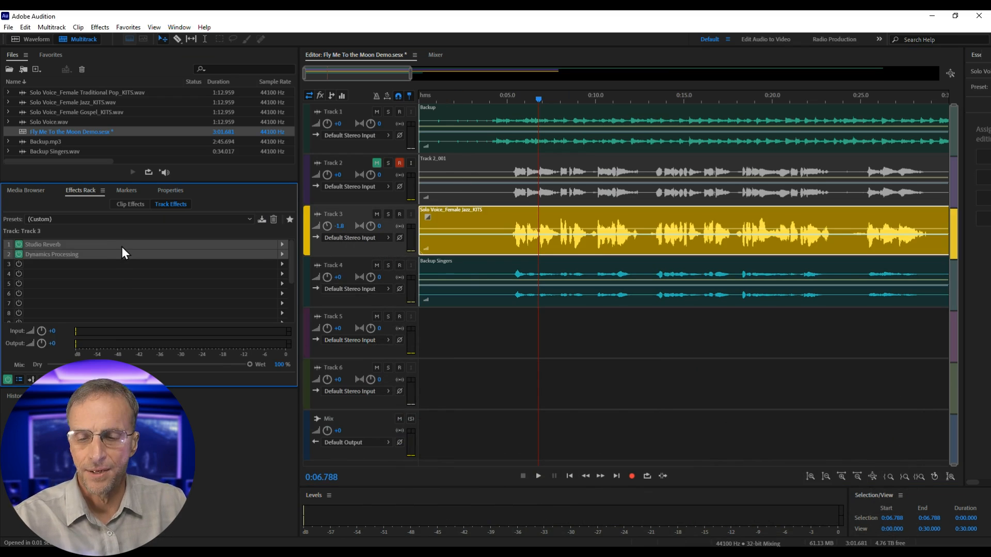
{"action": "left_click", "coordinate": [463, 274]}
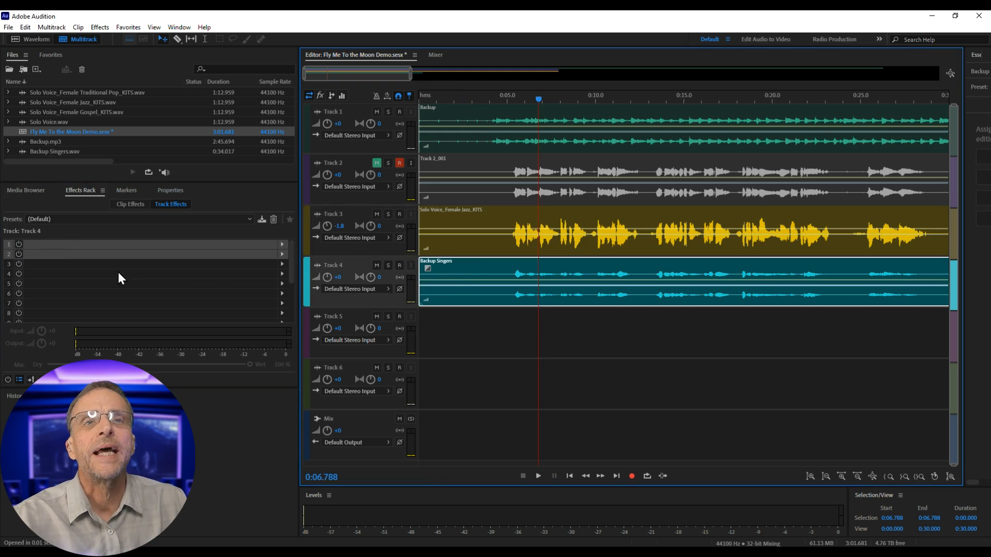
{"action": "left_click", "coordinate": [101, 245]}
{"action": "key", "text": "ctrl+v"}
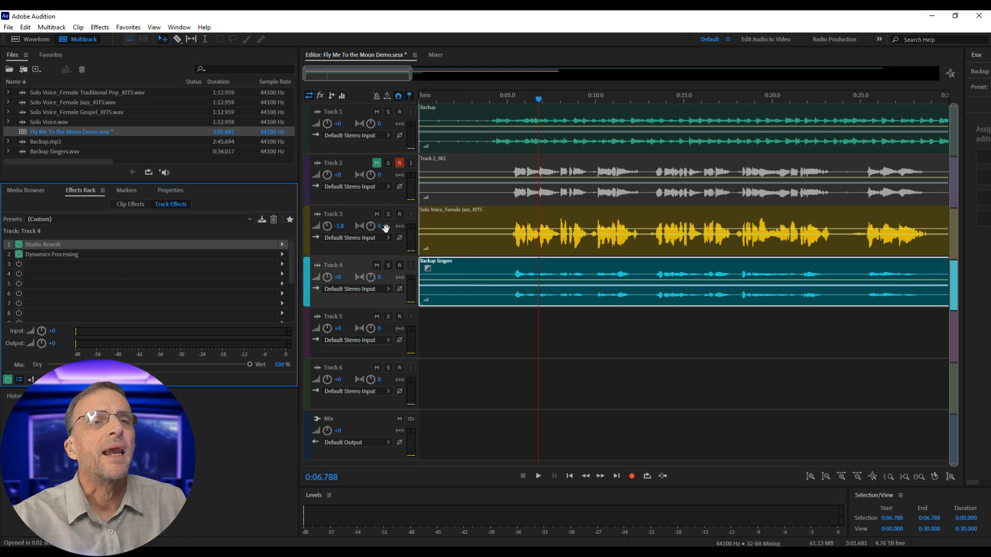
Play the mix with the backing, jazz lead vocal and backup singers from about 4.5 seconds
{"action": "left_click", "coordinate": [499, 97]}
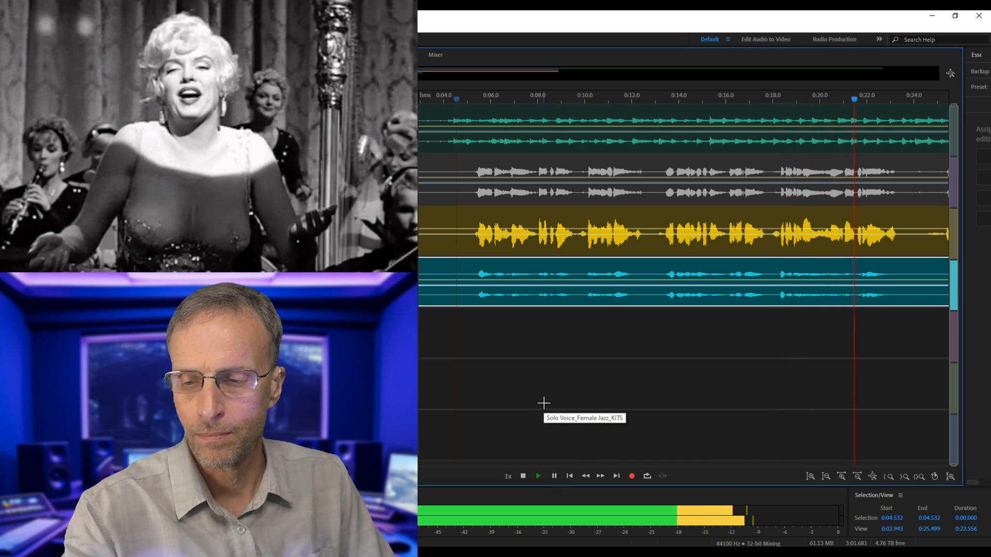
{"action": "scroll", "coordinate": [561, 385], "scroll_direction": "down", "scroll_amount": 2}
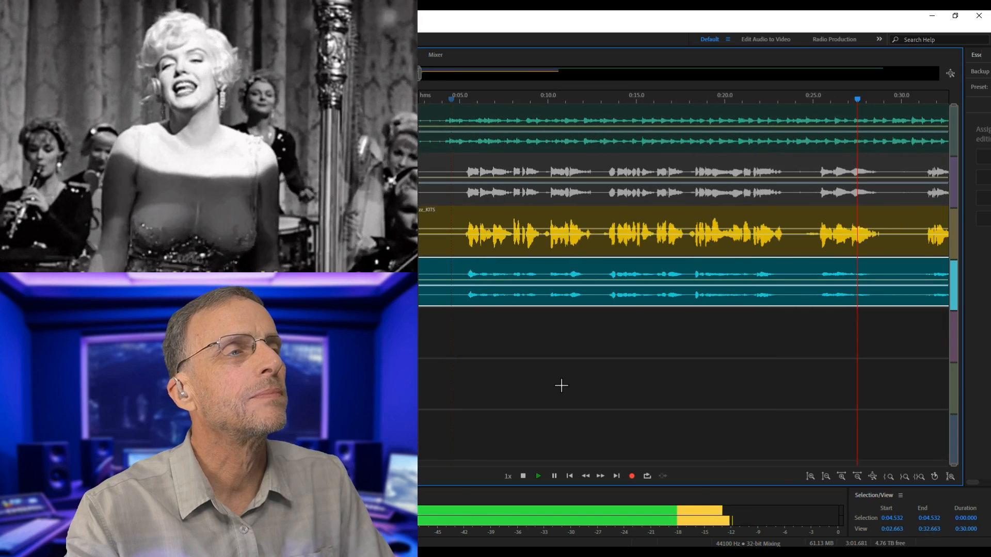
{"action": "scroll", "coordinate": [561, 386], "scroll_direction": "up", "scroll_amount": 1}
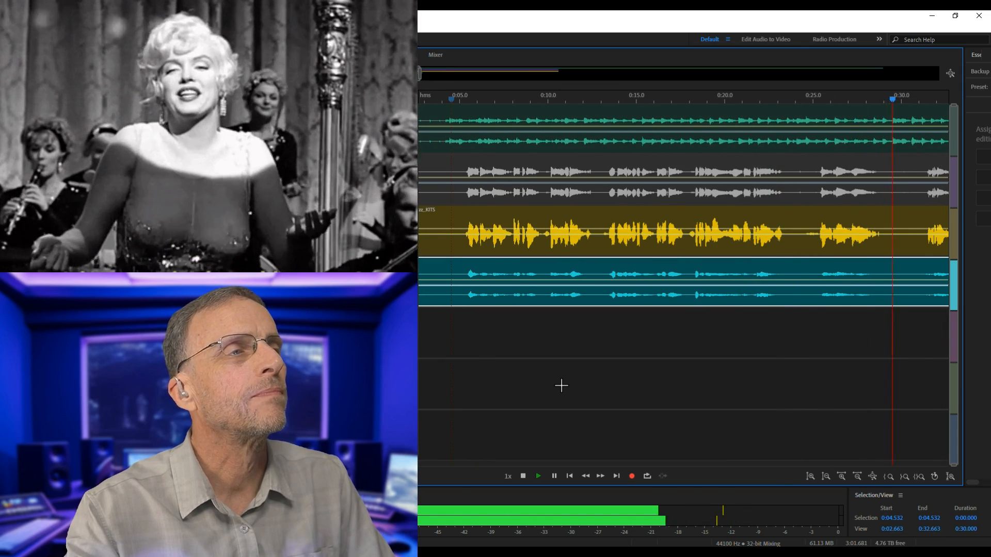